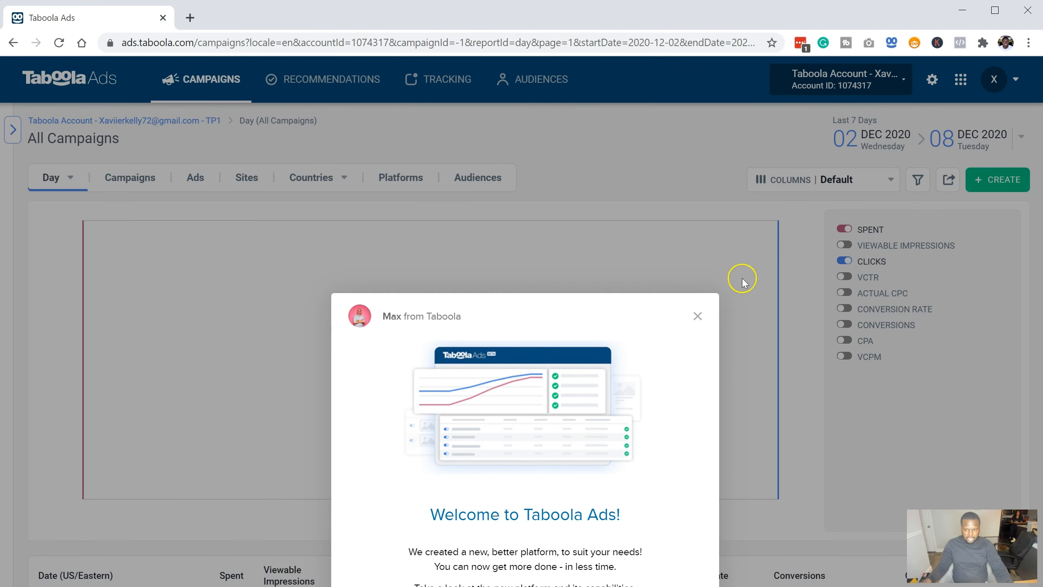
# Go through all the pages of the Welcome to Taboola Ads tour and finish it.
pyautogui.moveTo(552, 322); pyautogui.dragTo(562, 474)
pyautogui.click(695, 482)
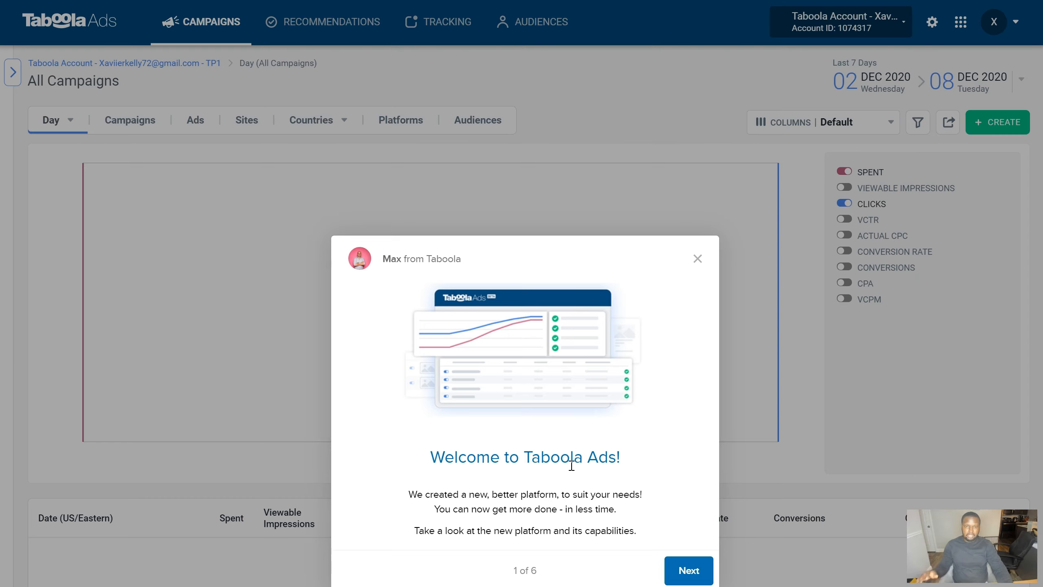
pyautogui.click(701, 561)
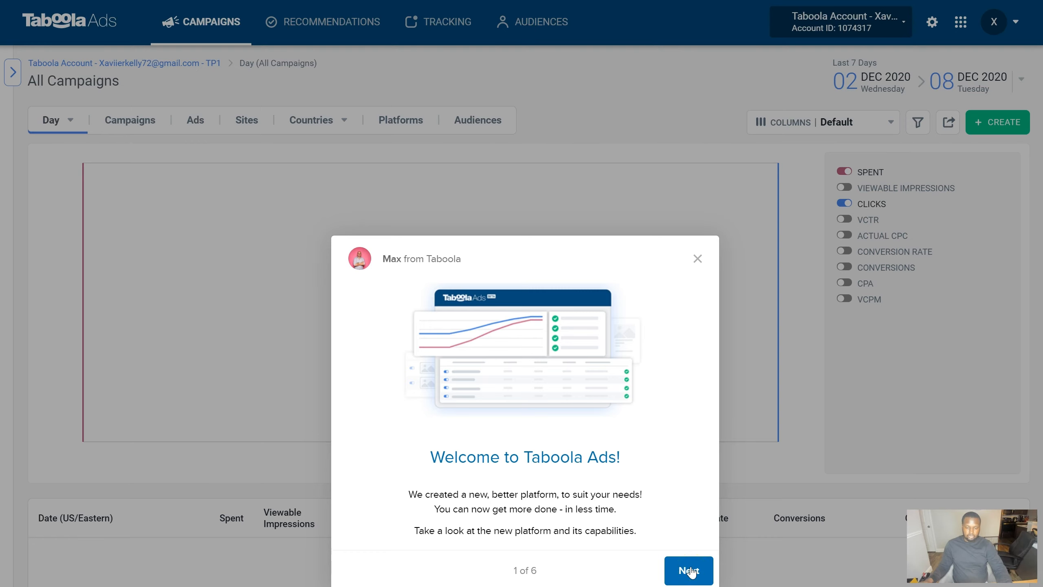
pyautogui.click(691, 570)
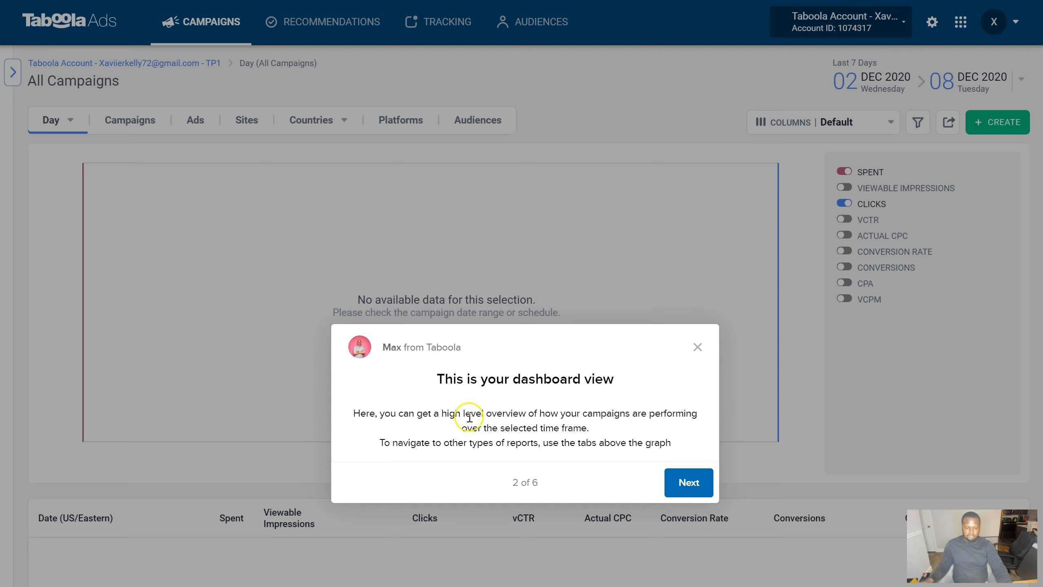
pyautogui.click(674, 489)
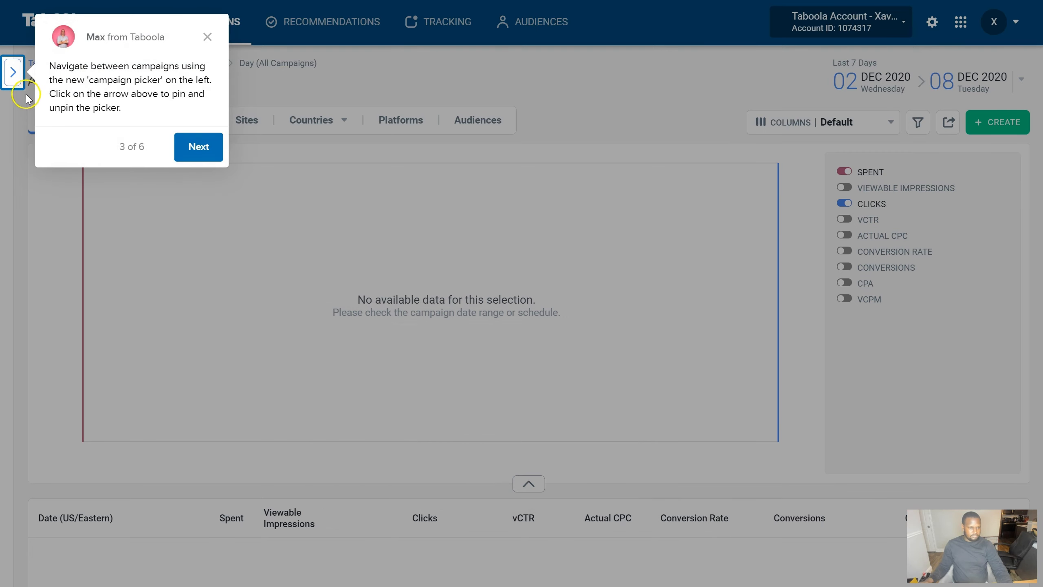
pyautogui.click(197, 150)
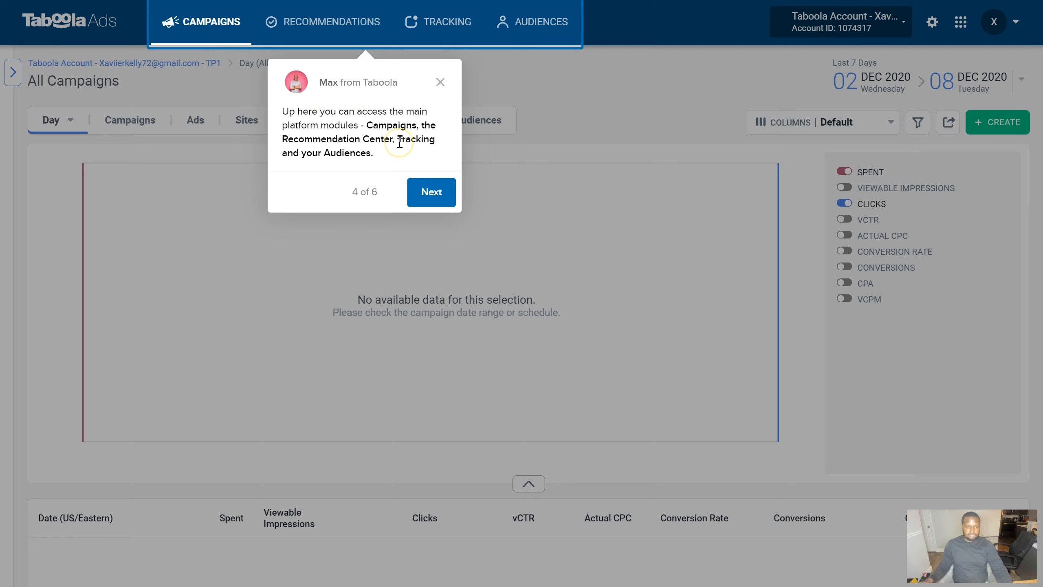
pyautogui.click(408, 197)
pyautogui.click(436, 193)
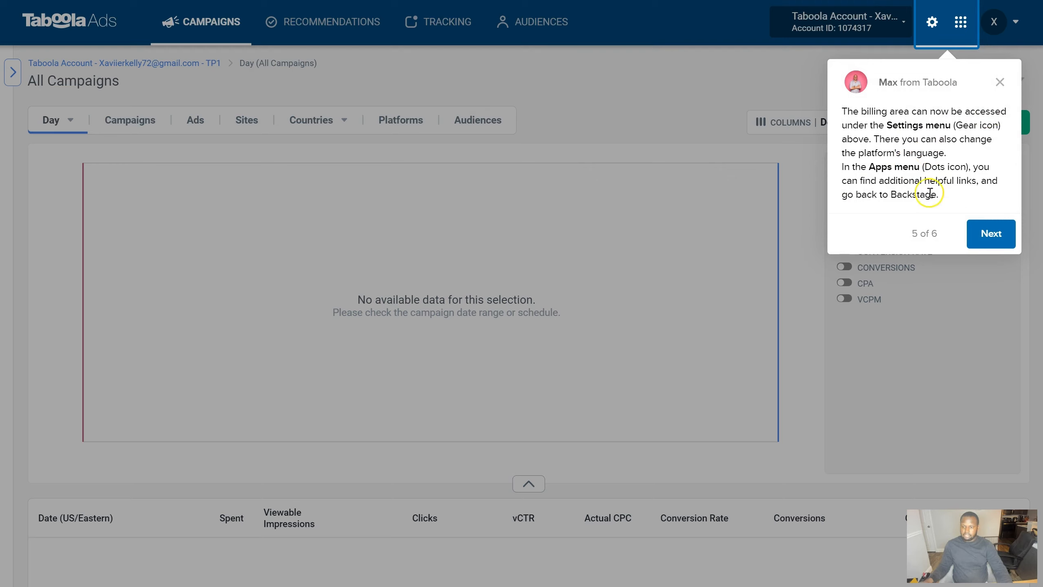
pyautogui.click(998, 240)
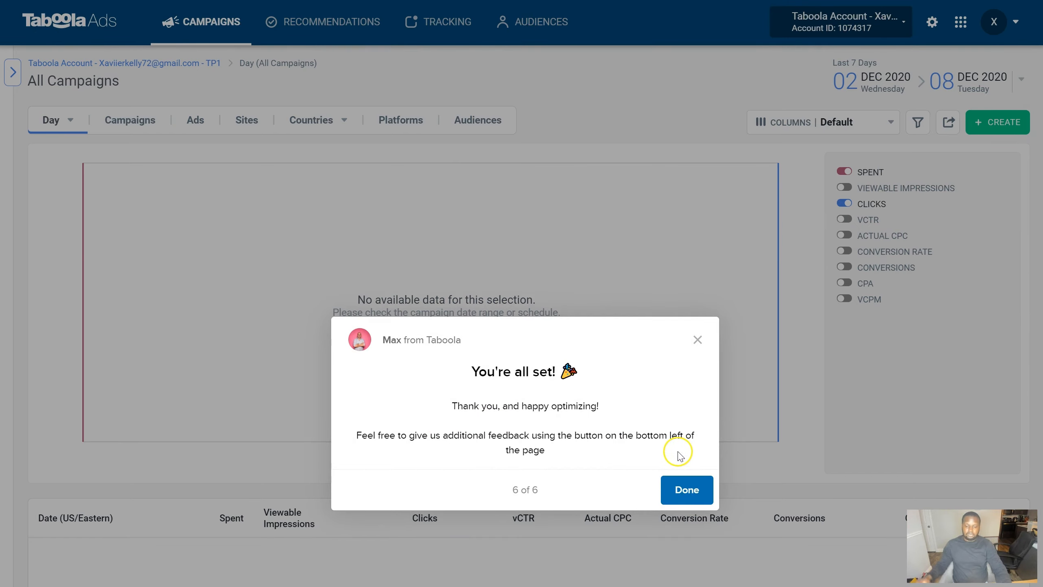
pyautogui.click(697, 492)
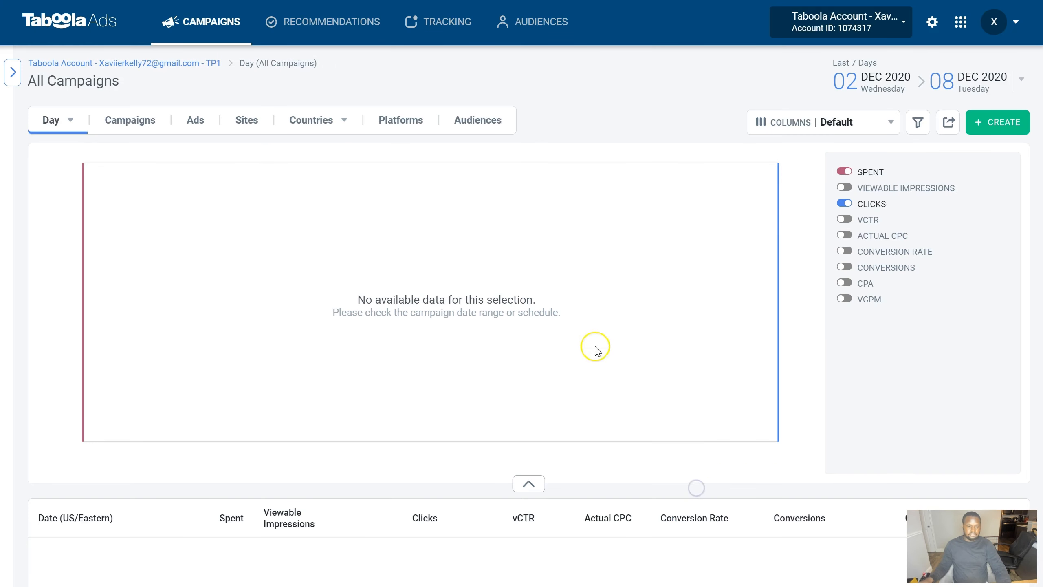
# Look over the campaign picker, the reports from Campaigns through Audiences for all campaigns, and the Recommendations page.
pyautogui.click(13, 73)
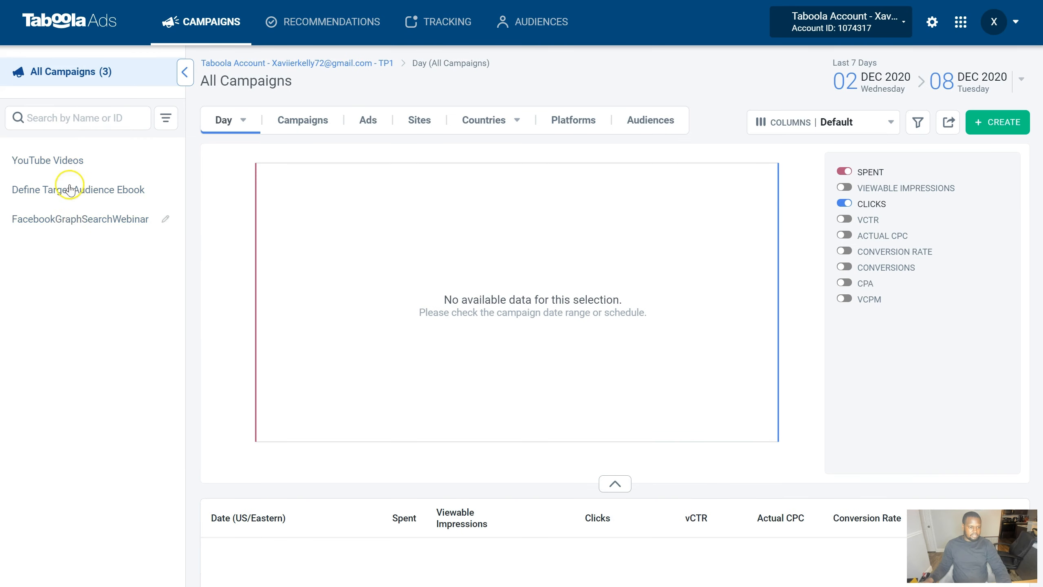
pyautogui.click(183, 73)
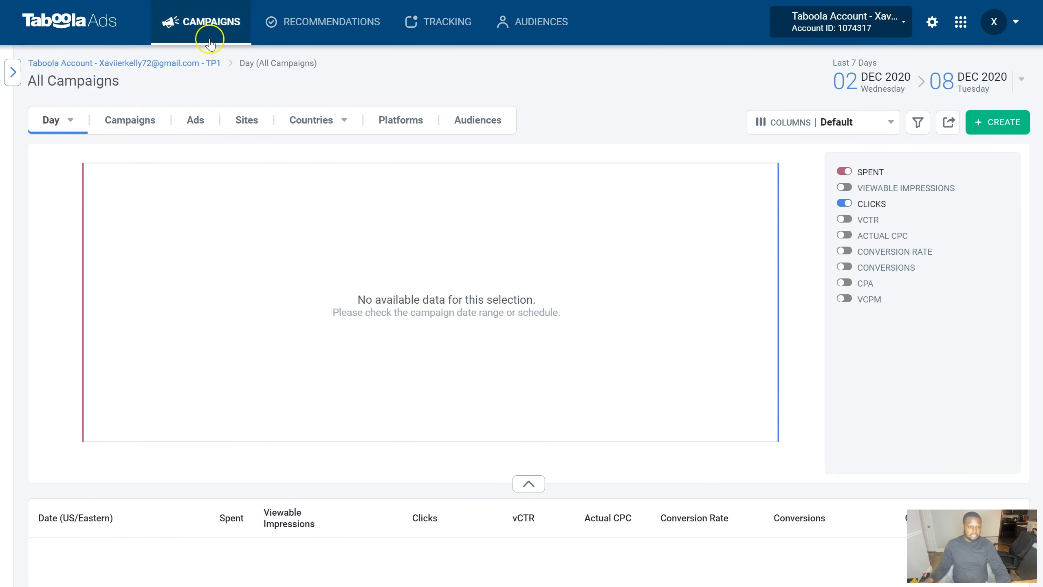
pyautogui.click(120, 125)
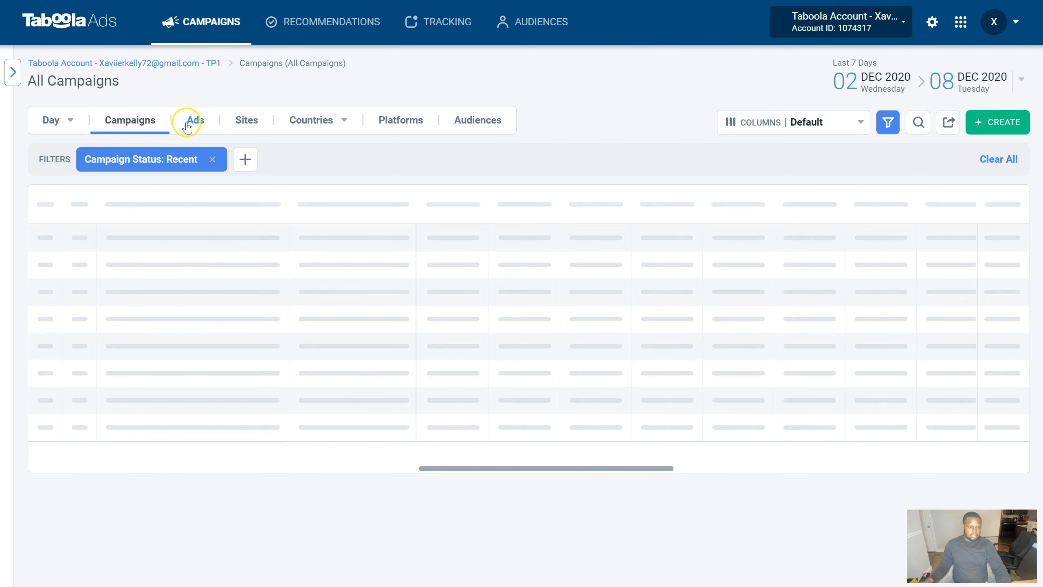
pyautogui.click(189, 125)
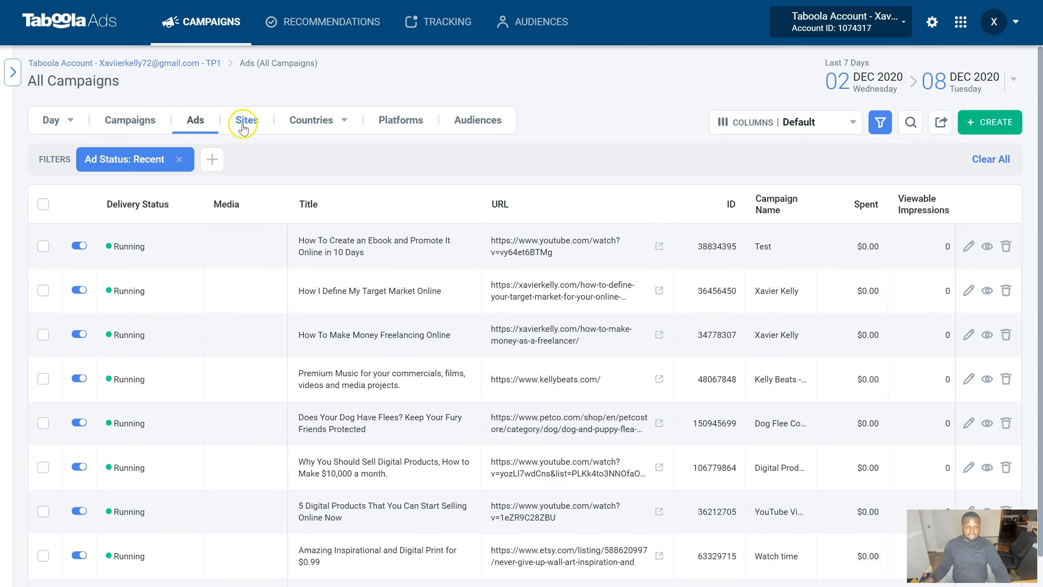
pyautogui.click(243, 125)
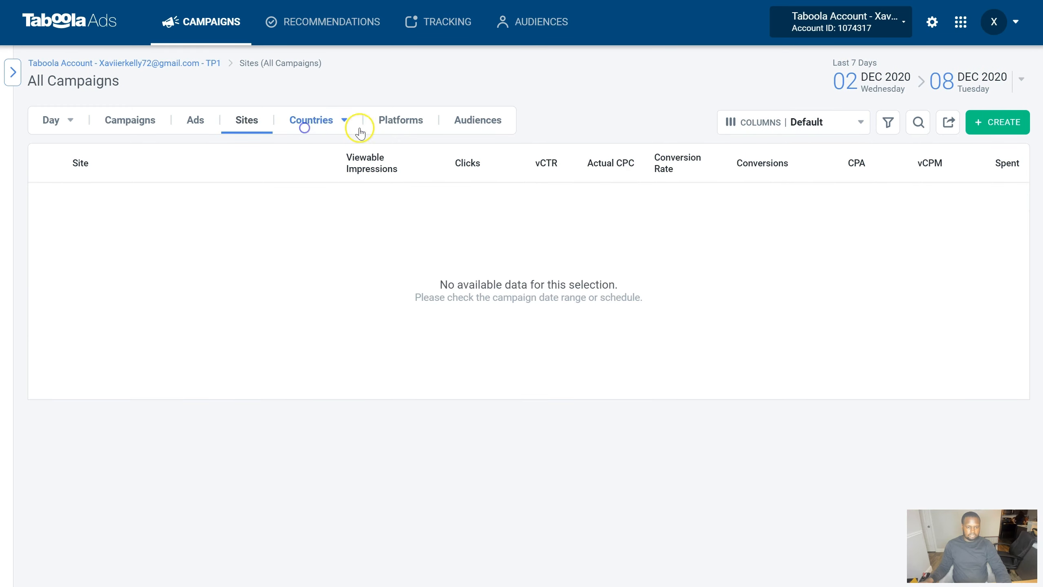
pyautogui.click(338, 133)
pyautogui.click(394, 129)
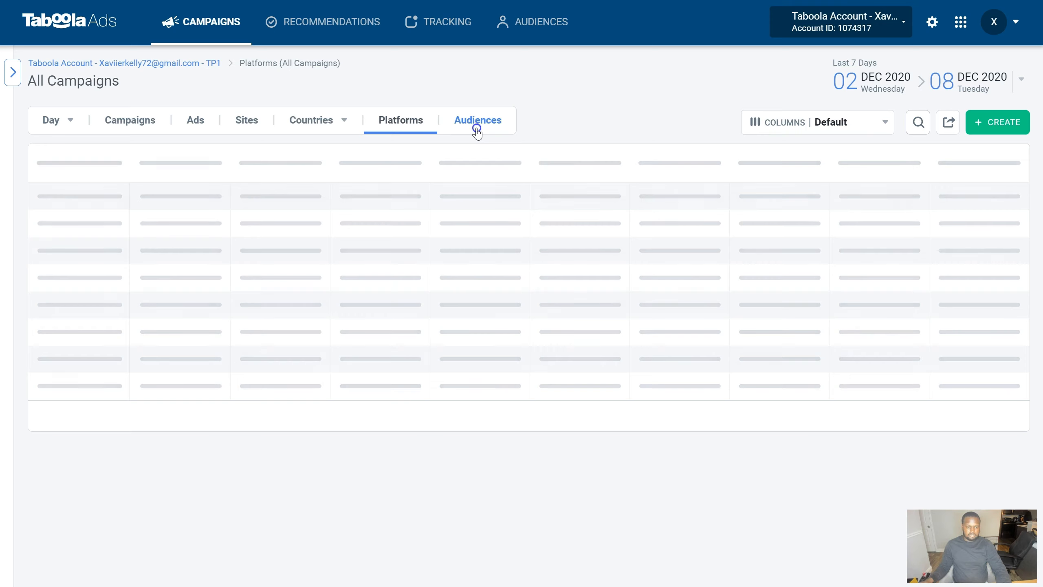
pyautogui.click(476, 130)
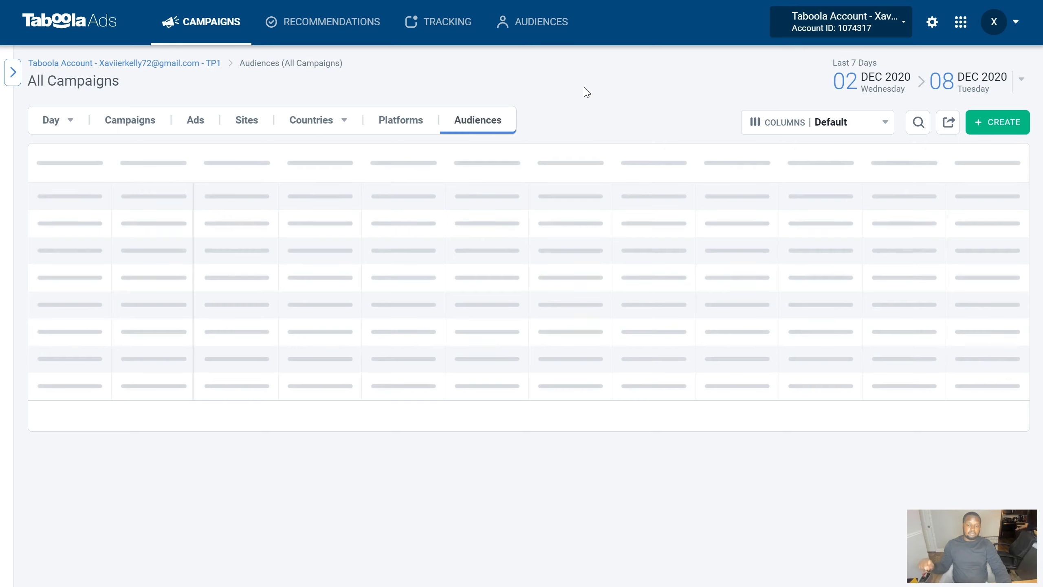
pyautogui.click(597, 77)
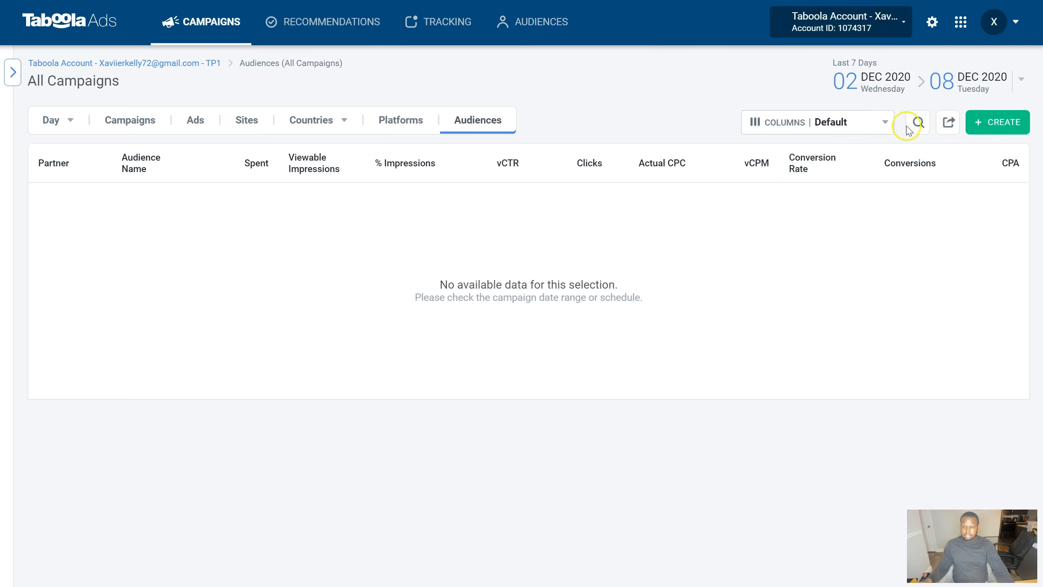
pyautogui.click(946, 125)
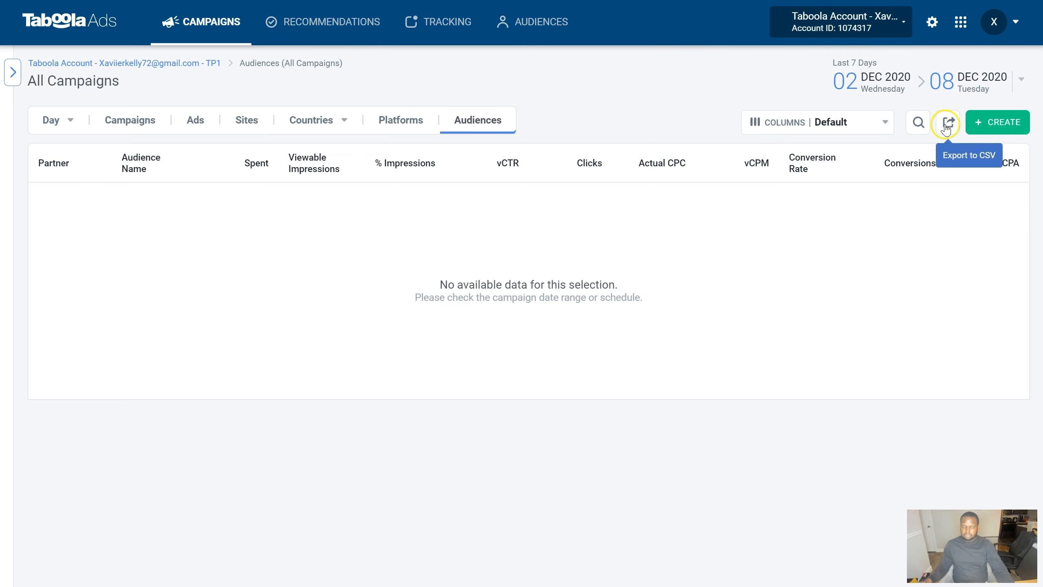
pyautogui.click(298, 35)
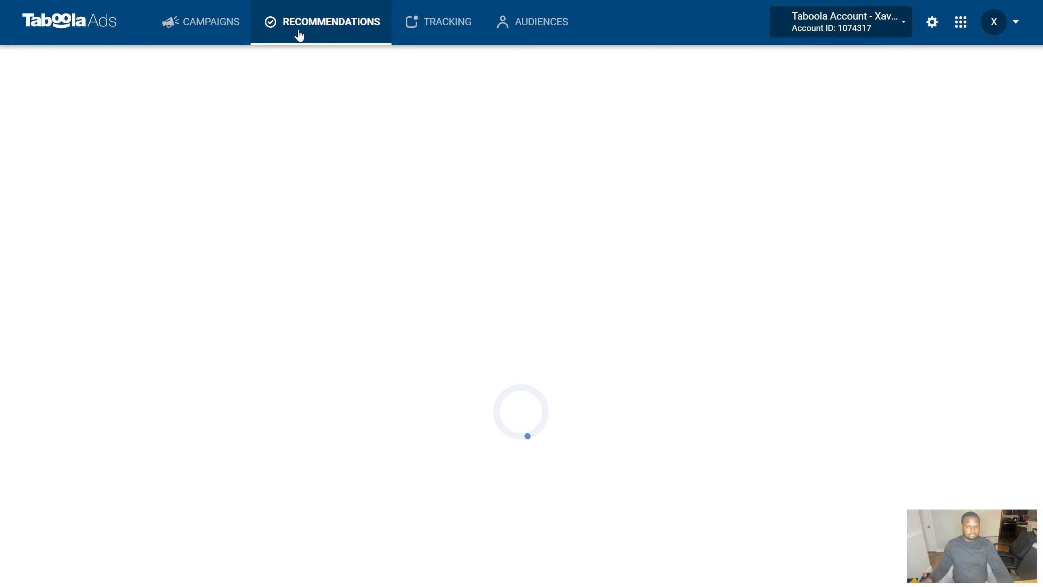
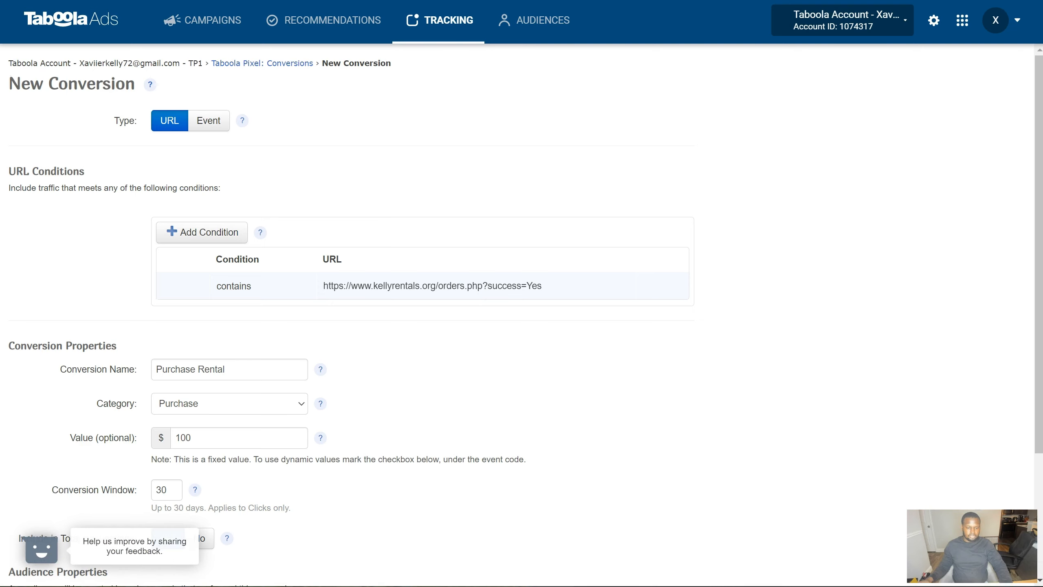
# Review the remaining properties of the Purchase Rental conversion and create it.
pyautogui.scroll(-4, 617, 484)
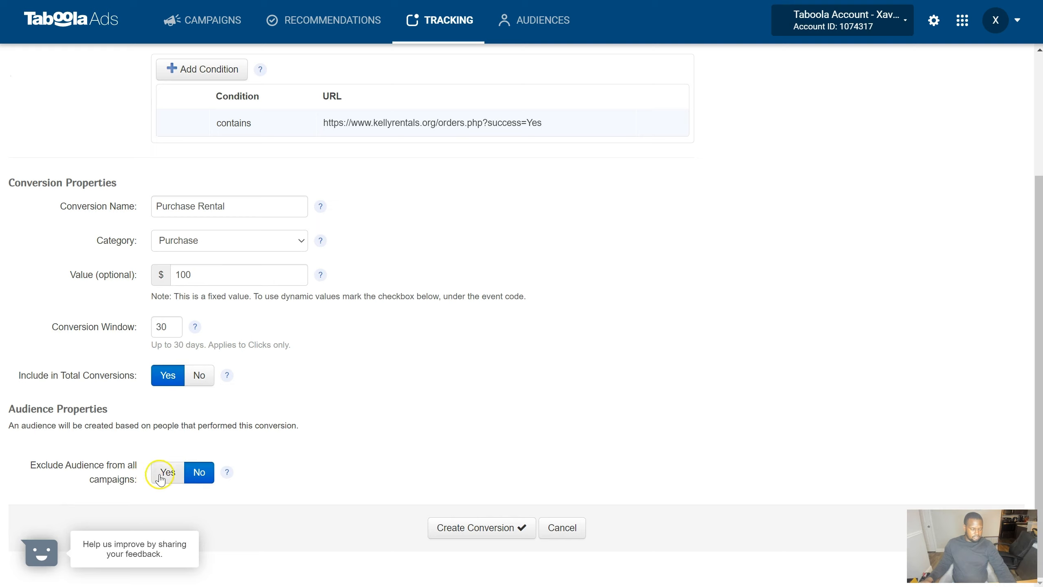
pyautogui.click(508, 529)
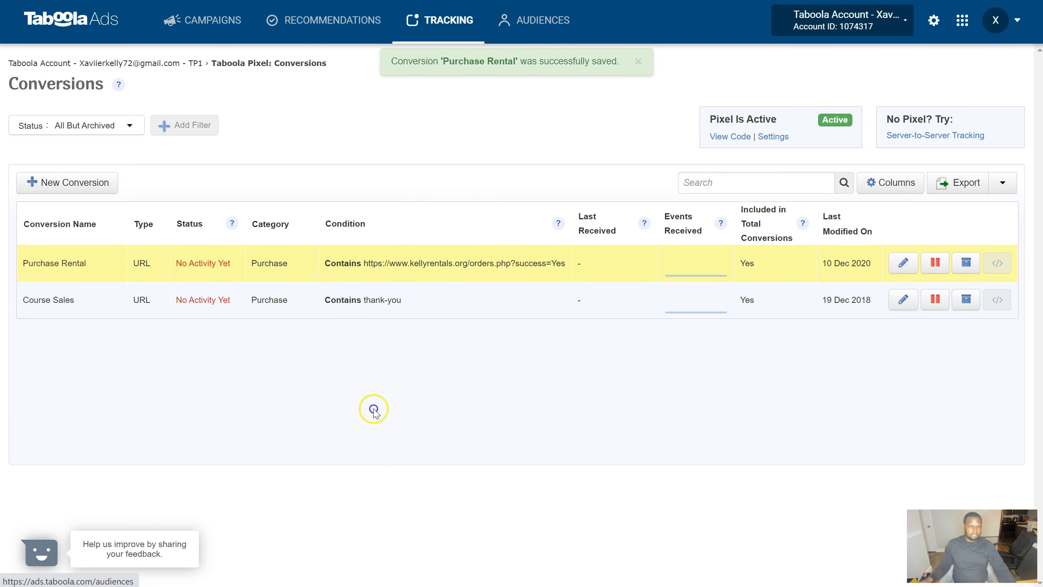
# View the pixel audiences and check which sources a new audience can be created from.
pyautogui.click(516, 26)
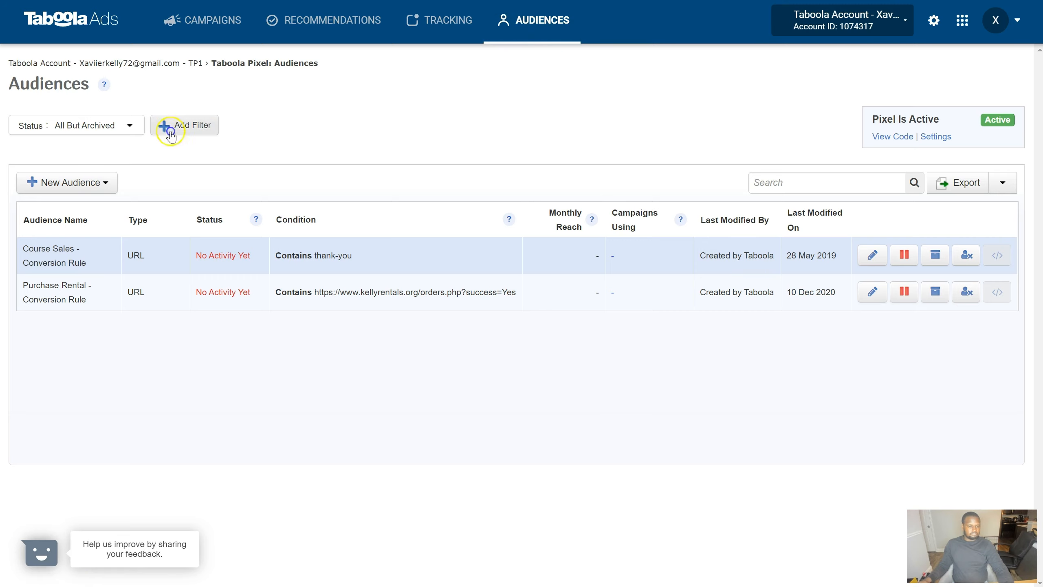
pyautogui.click(87, 185)
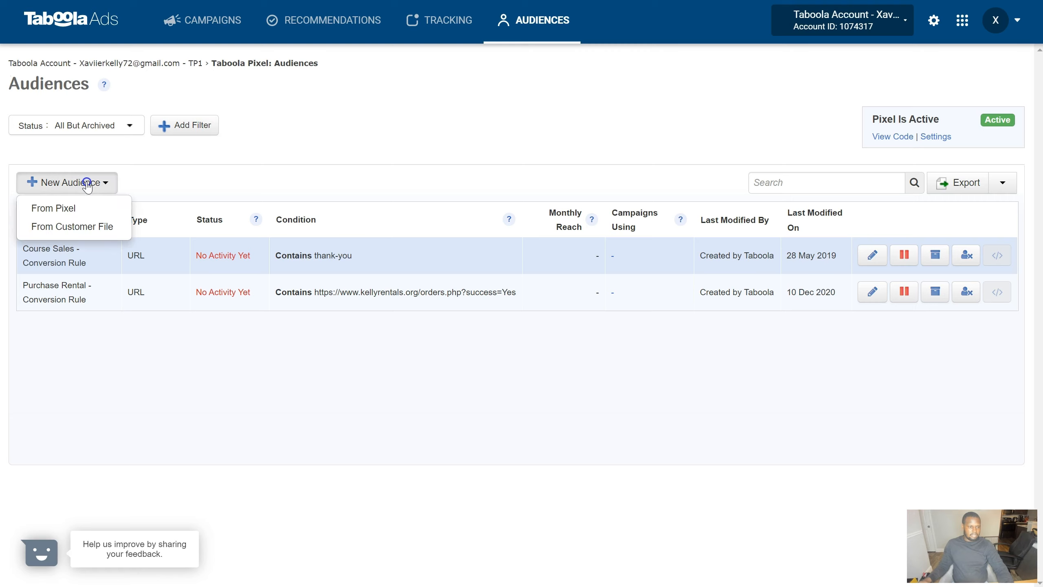
pyautogui.click(212, 185)
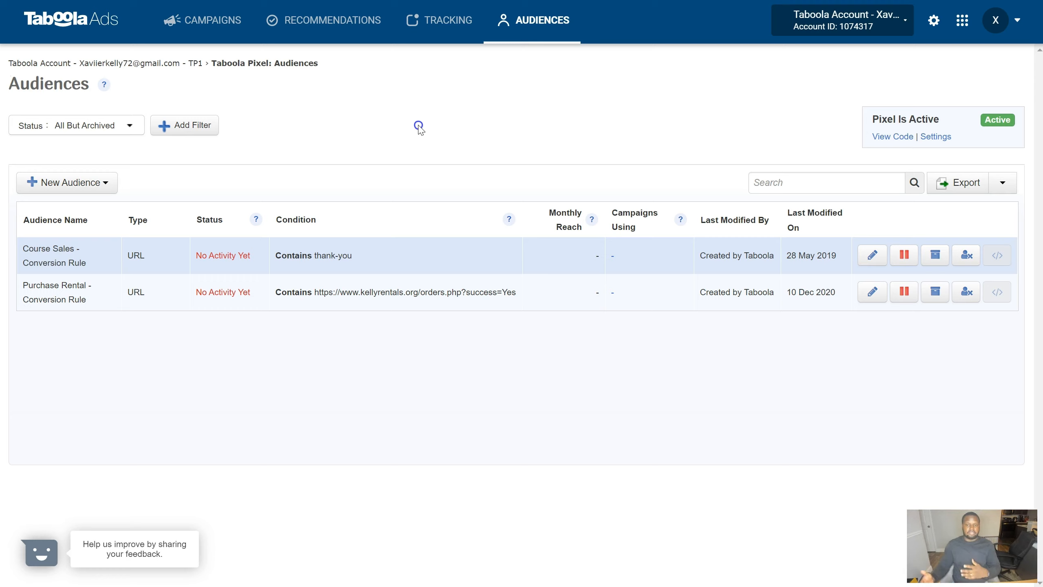
pyautogui.click(815, 129)
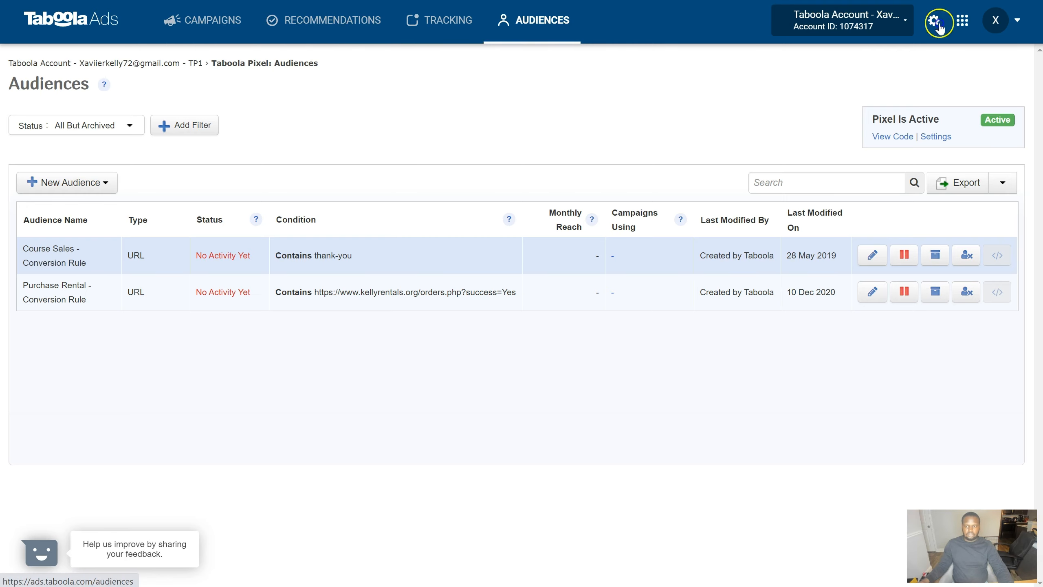
# Start a new campaign from the campaigns overview, give the Affinity Audiences announcement a thumbs up and dismiss it.
pyautogui.click(216, 23)
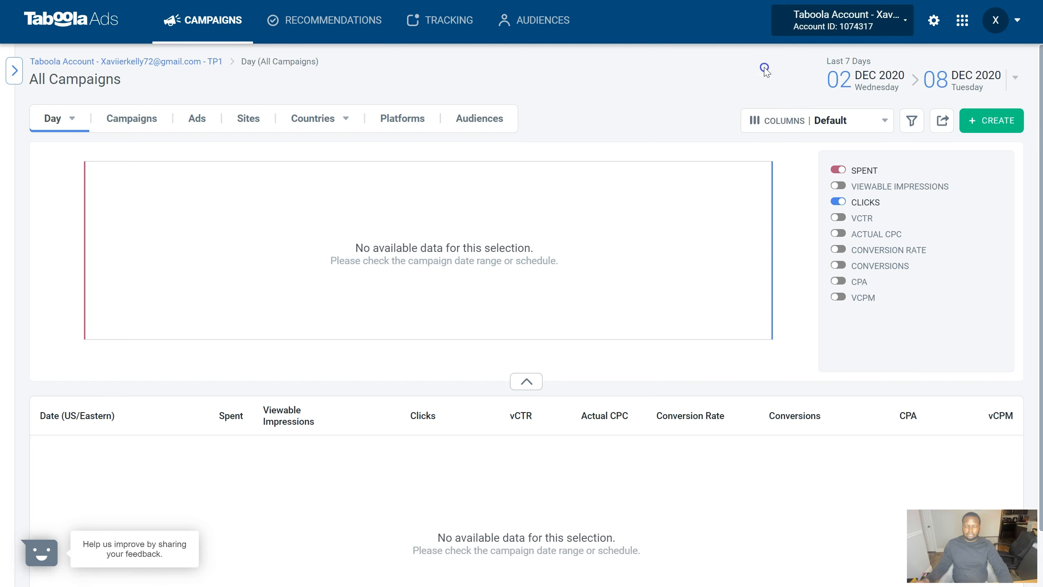
pyautogui.click(1016, 122)
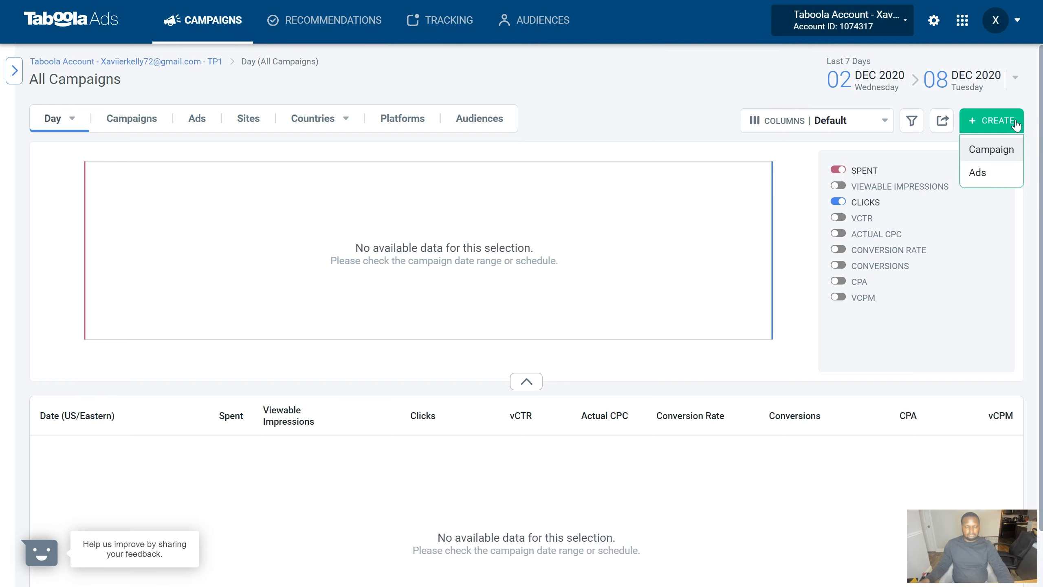
pyautogui.click(991, 150)
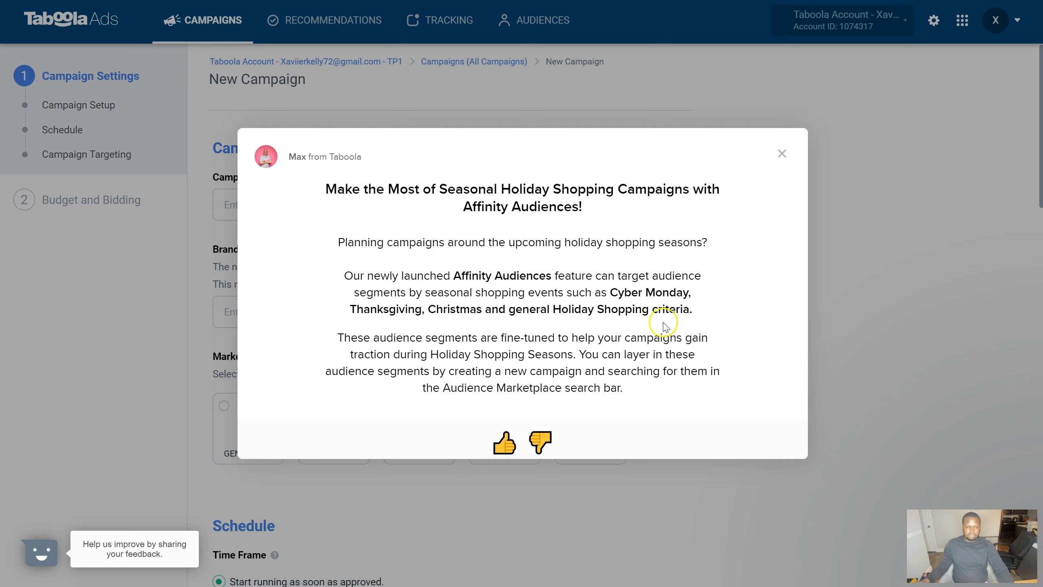
pyautogui.click(504, 442)
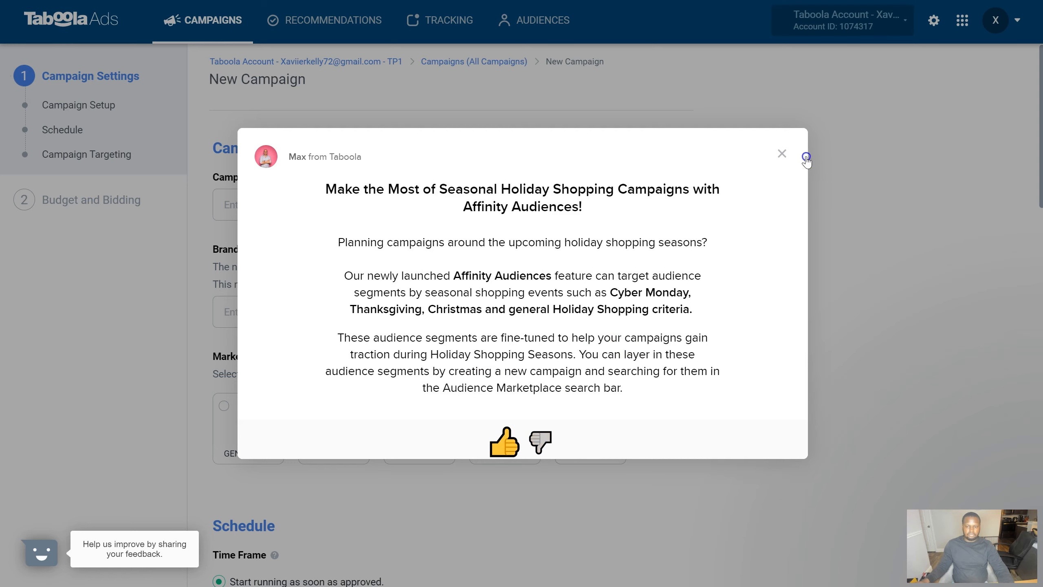
pyautogui.click(779, 158)
# Examine the setup, schedule and targeting options in the new campaign form.
pyautogui.click(269, 202)
pyautogui.scroll(-5, 350, 204)
pyautogui.scroll(-15, 347, 204)
pyautogui.scroll(6, 343, 208)
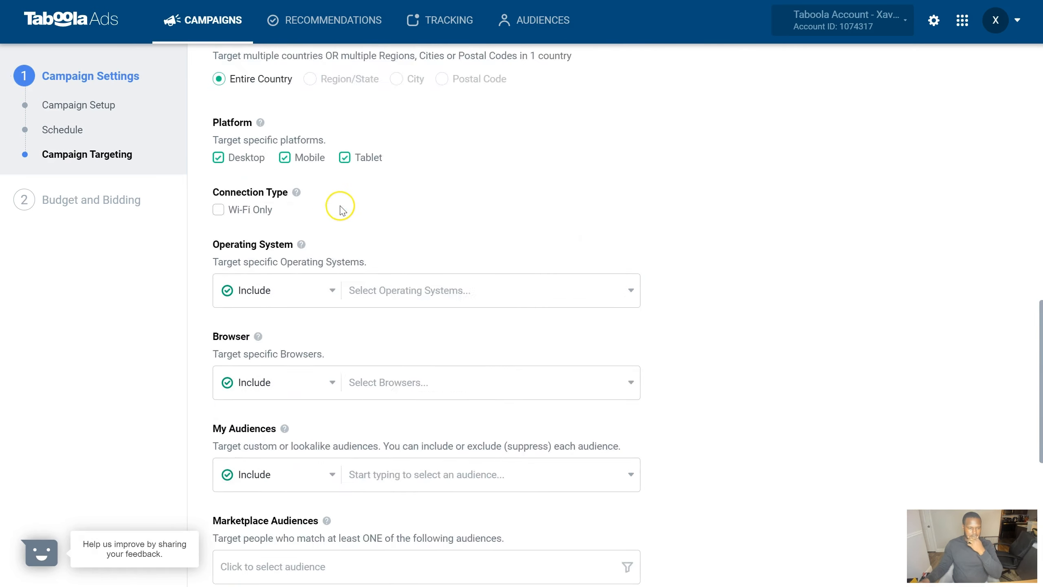
pyautogui.scroll(10, 343, 209)
pyautogui.scroll(-1, 339, 208)
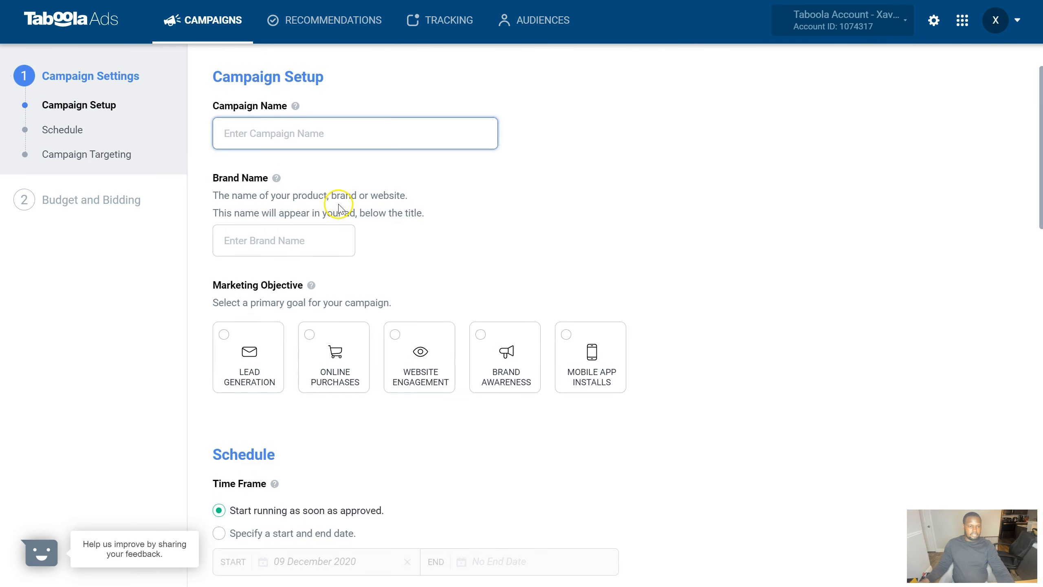
pyautogui.scroll(-2, 310, 231)
pyautogui.scroll(2, 263, 193)
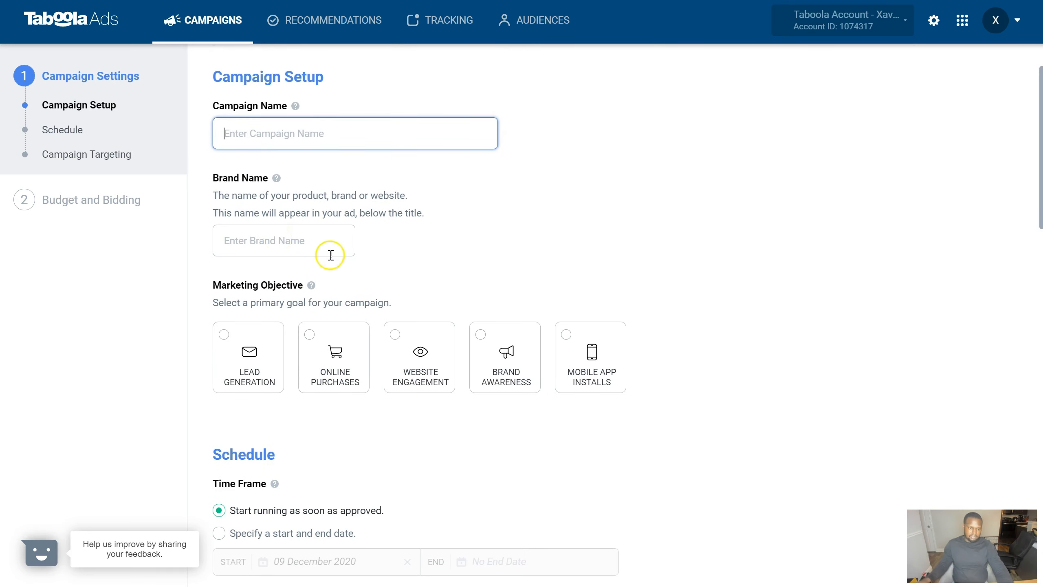
pyautogui.scroll(-2, 312, 267)
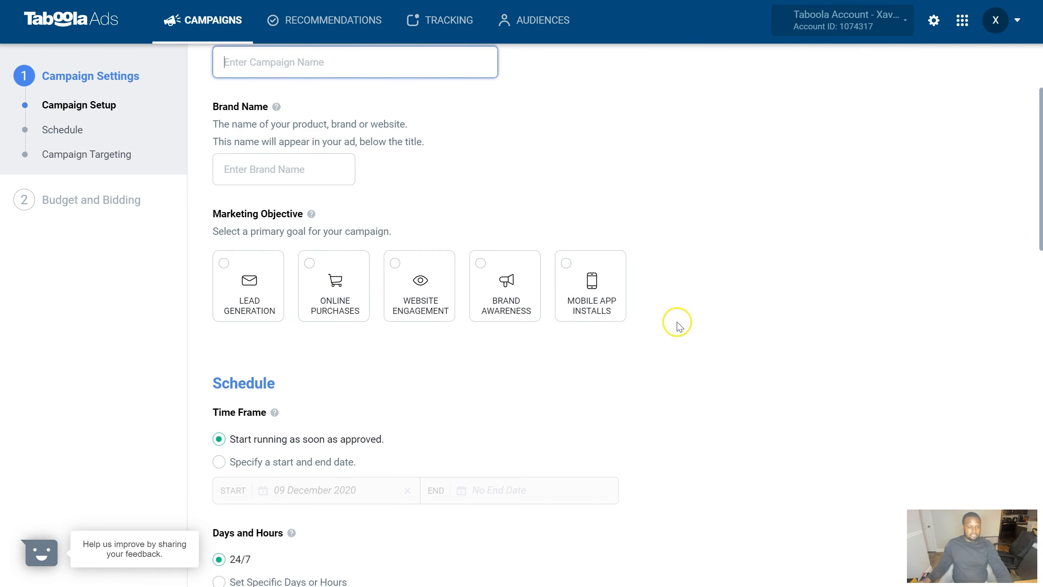
pyautogui.scroll(-2, 411, 364)
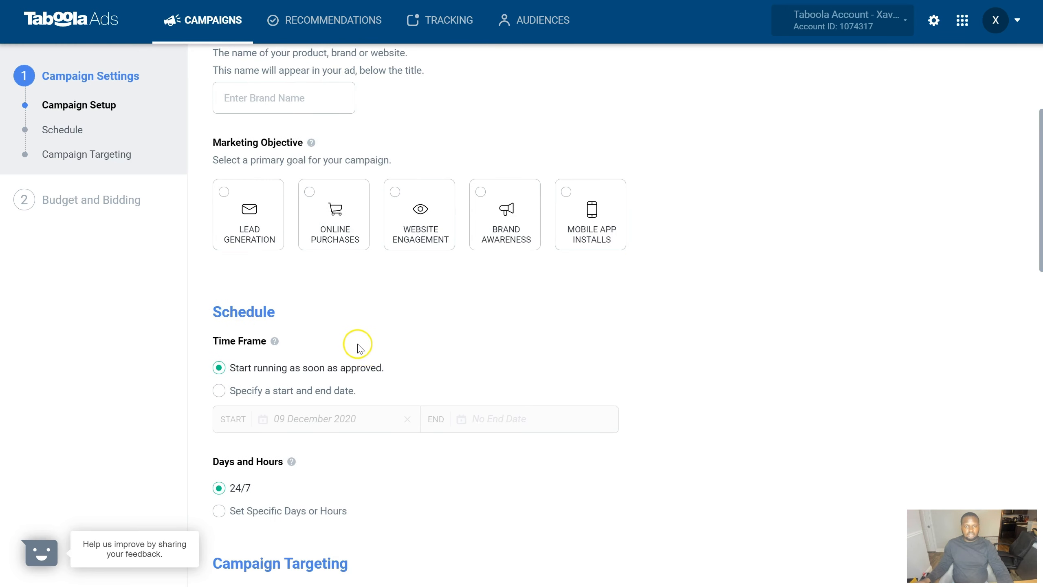
pyautogui.scroll(-6, 470, 338)
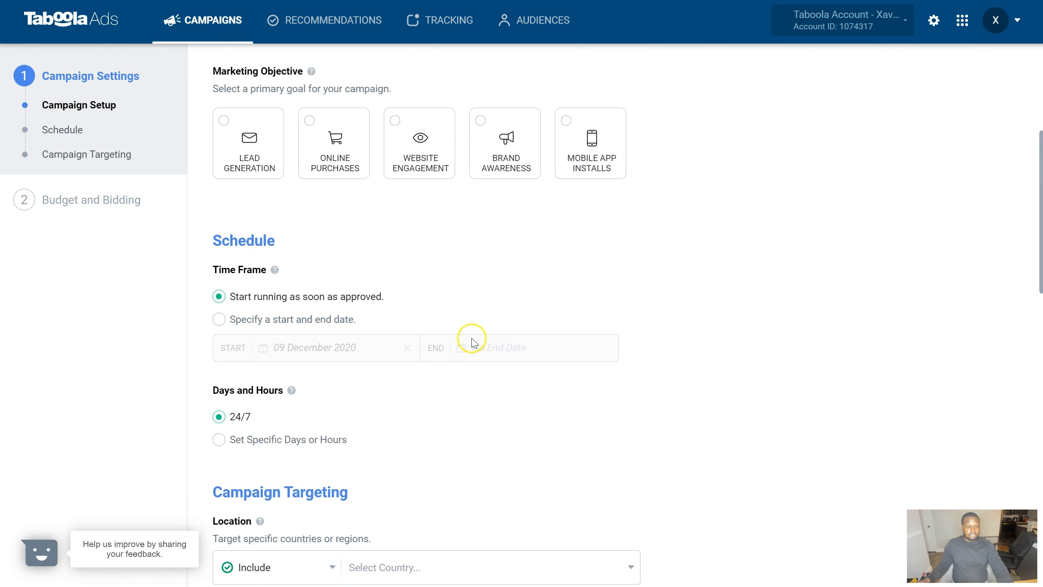
# Look over the days and hours, location, platform and connection type settings of the new campaign.
pyautogui.scroll(-4, 278, 247)
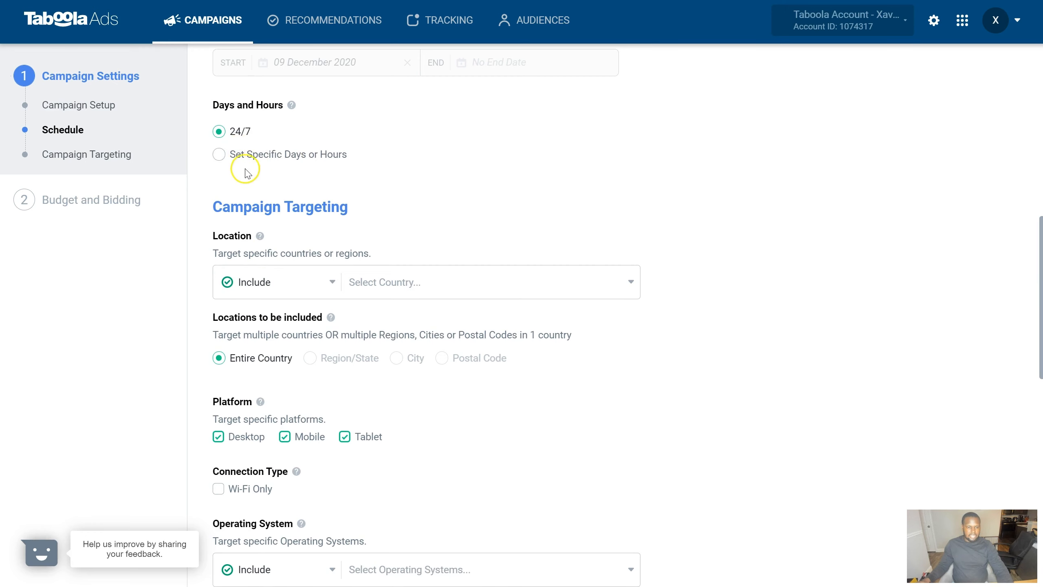
pyautogui.scroll(4, 244, 167)
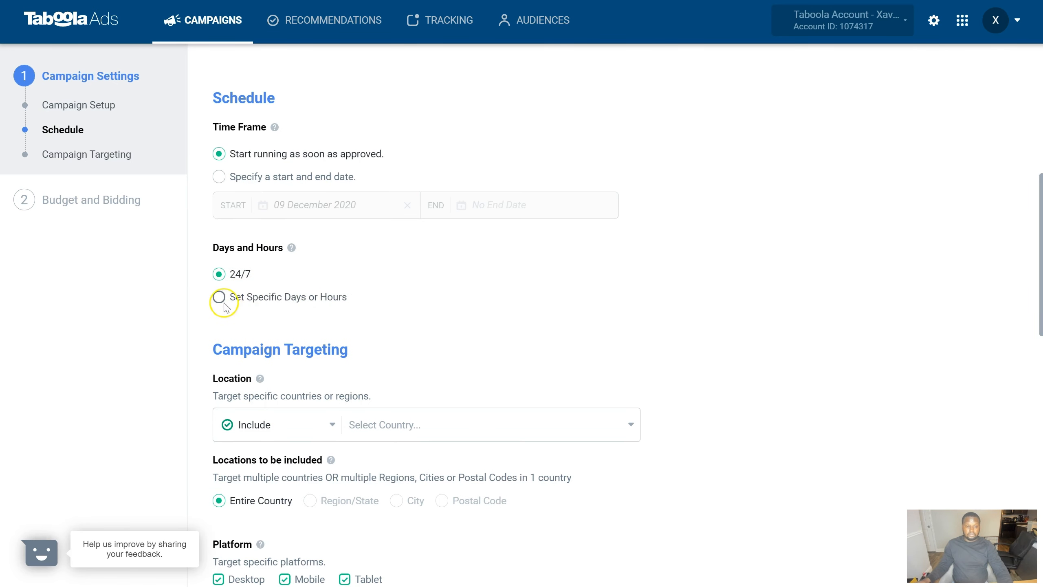
pyautogui.scroll(-8, 237, 232)
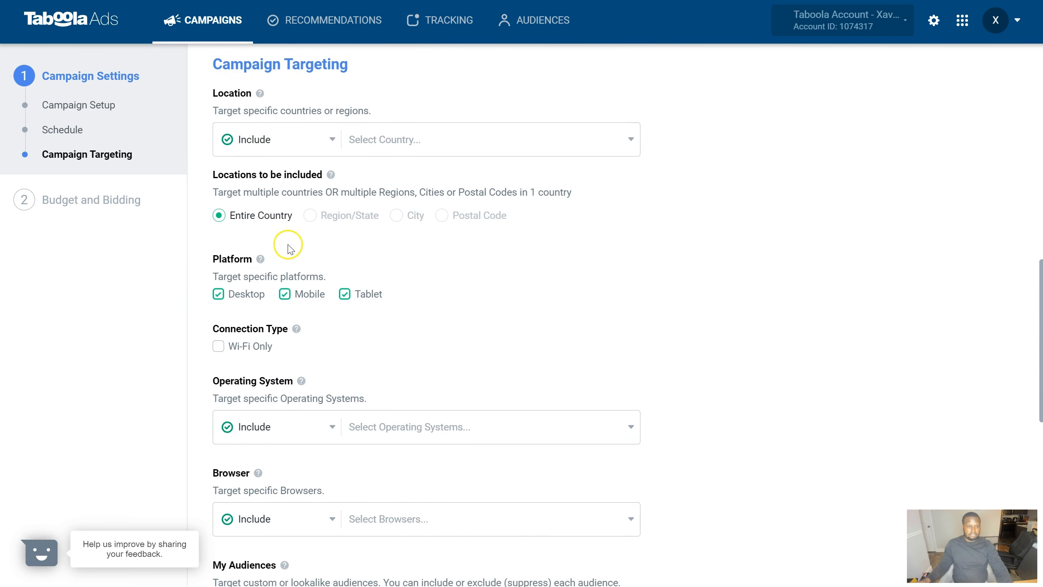
pyautogui.click(365, 141)
pyautogui.click(417, 126)
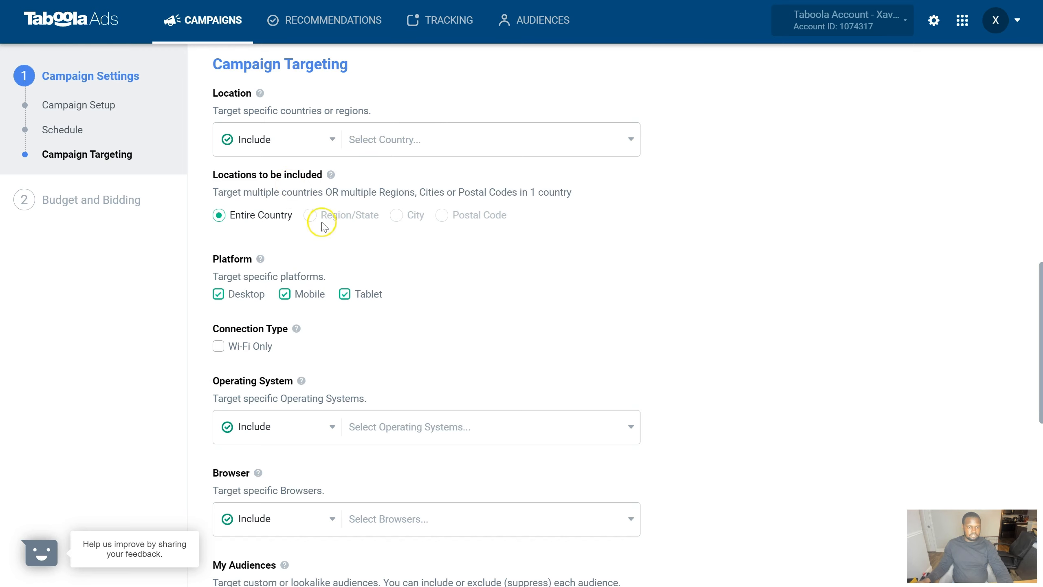
pyautogui.scroll(-4, 295, 261)
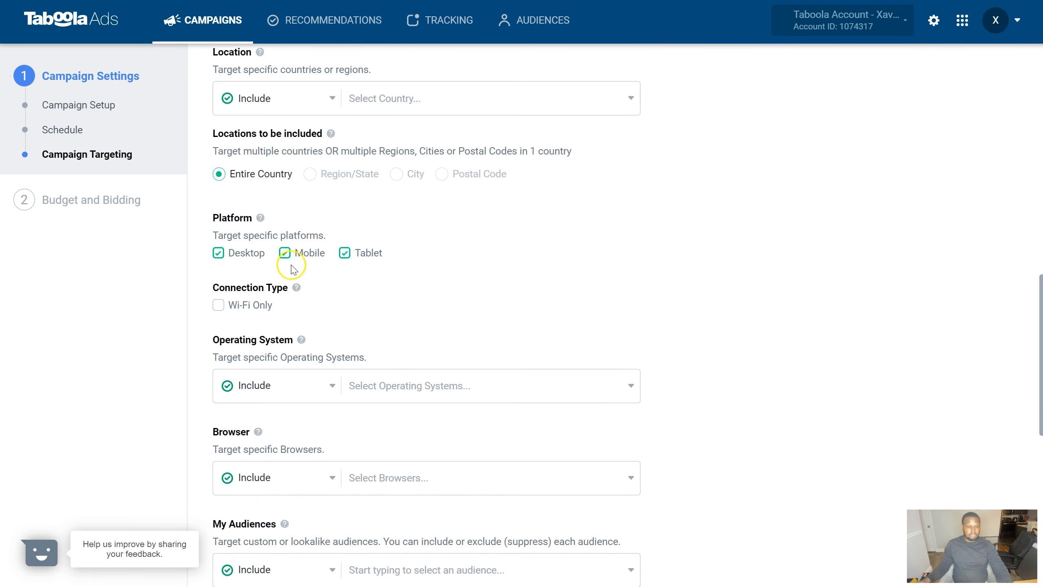
pyautogui.scroll(-4, 373, 263)
pyautogui.scroll(4, 369, 259)
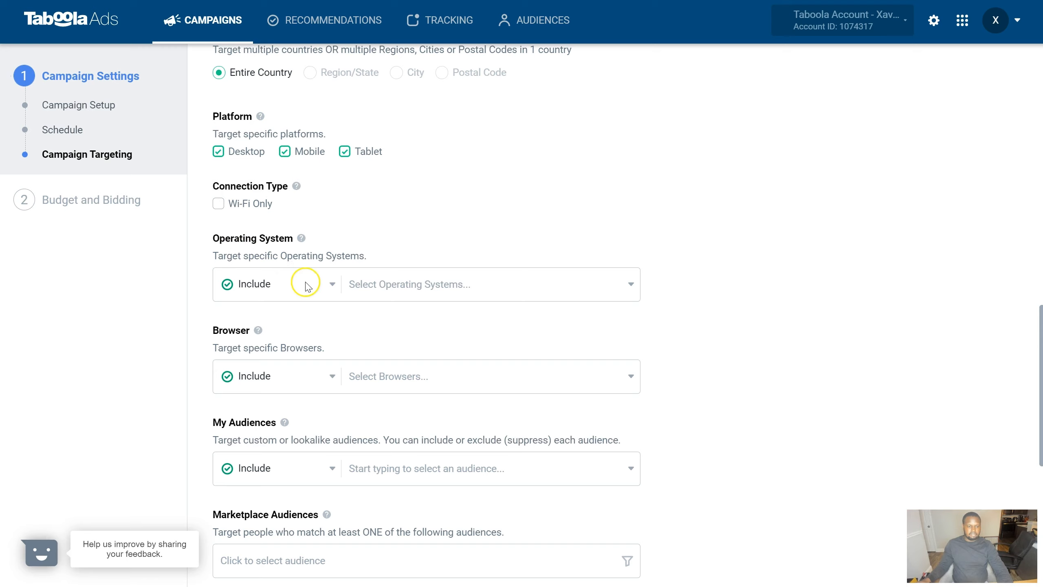
# Check which operating systems can be targeted, leaving none selected.
pyautogui.click(412, 290)
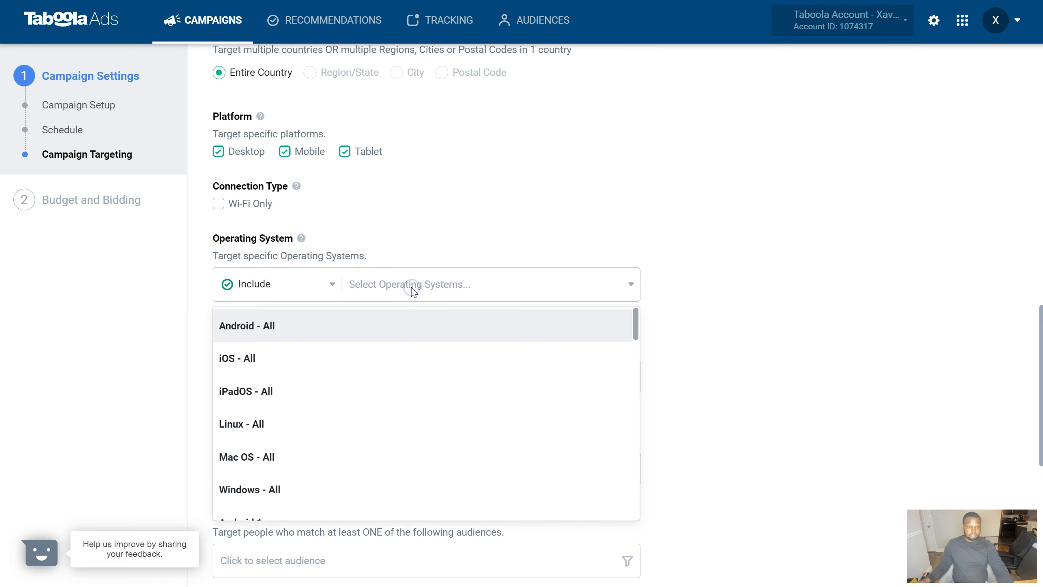
pyautogui.scroll(-5, 365, 354)
pyautogui.scroll(5, 349, 403)
pyautogui.click(470, 242)
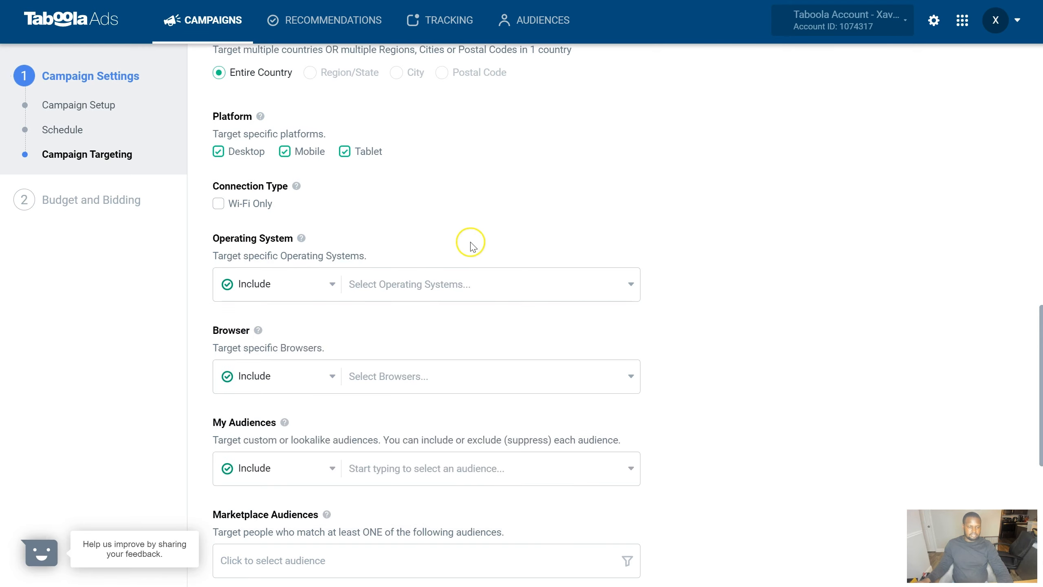
# Check the browser targeting options and the list of available browsers without selecting any.
pyautogui.click(300, 376)
pyautogui.click(426, 333)
pyautogui.click(412, 371)
pyautogui.scroll(-1, 418, 363)
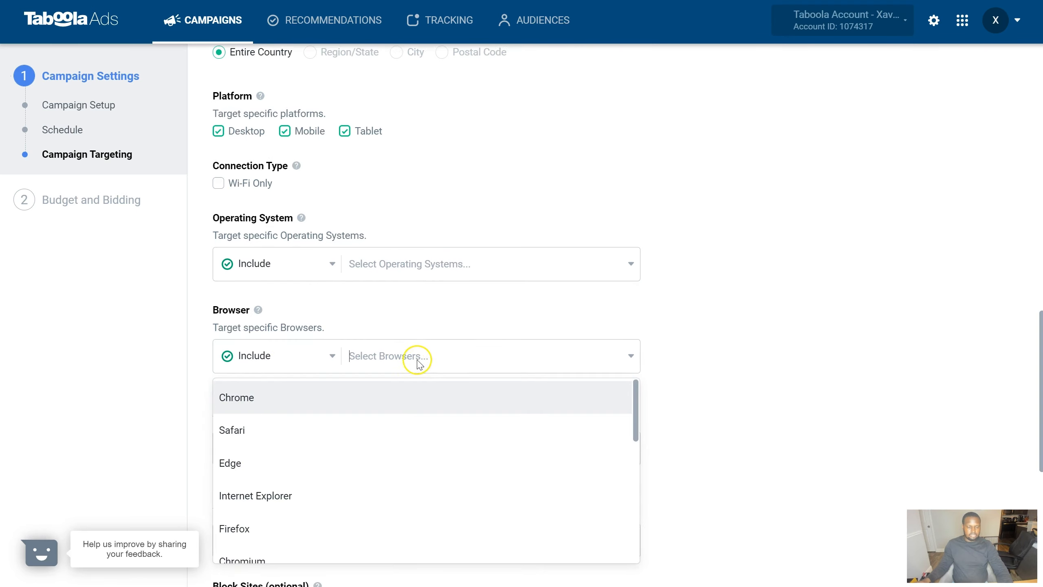
pyautogui.scroll(-1, 418, 364)
pyautogui.click(434, 283)
# Check which custom audiences are available under My Audiences without adding one.
pyautogui.scroll(-2, 356, 322)
pyautogui.click(337, 325)
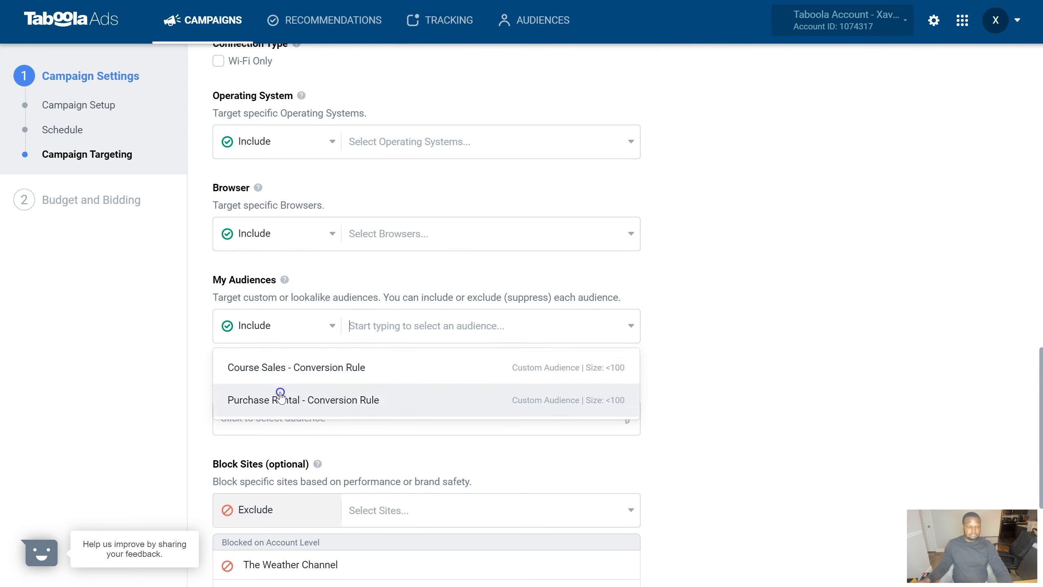
pyautogui.click(365, 270)
# View the Marketplace Audiences categories, search them for "car" and look through the matching audiences.
pyautogui.click(265, 420)
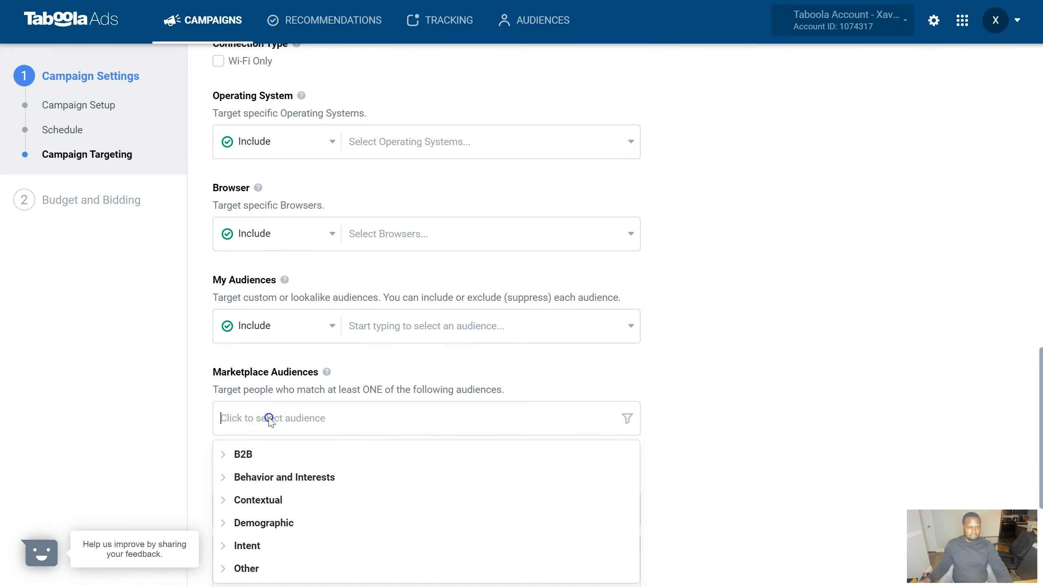
pyautogui.scroll(-3, 319, 414)
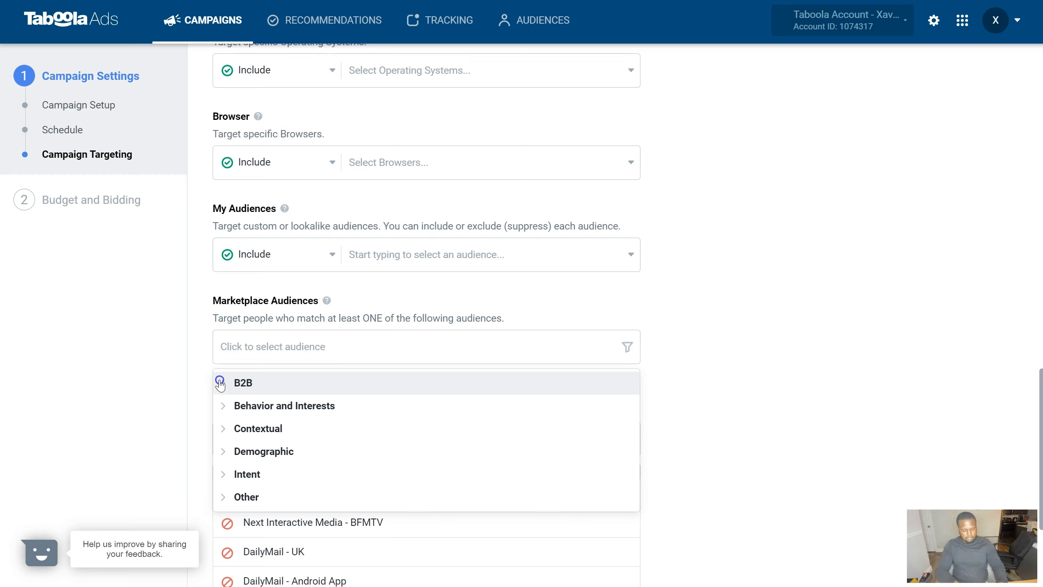
pyautogui.write('c')
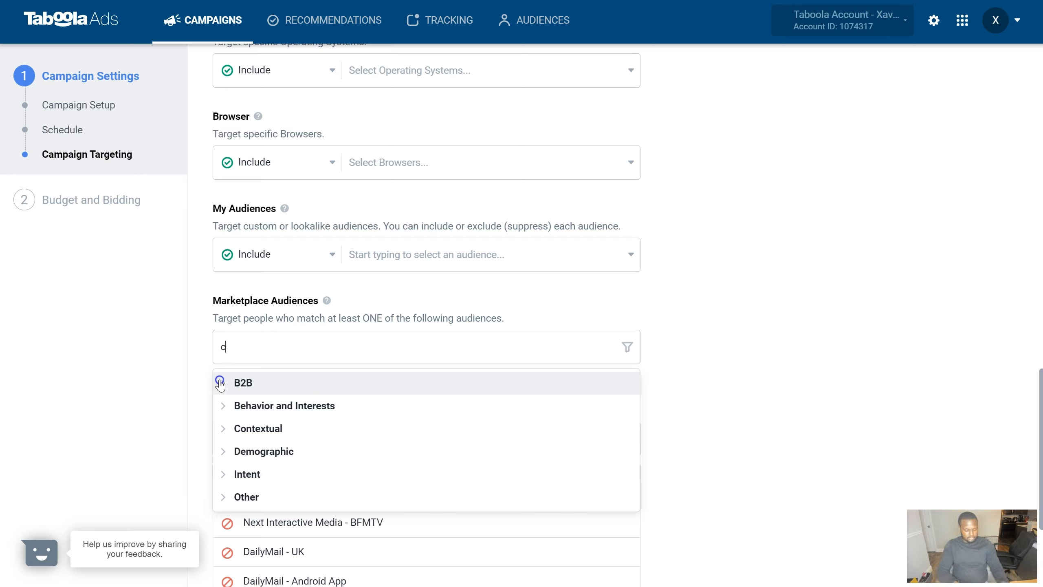
pyautogui.write('ar')
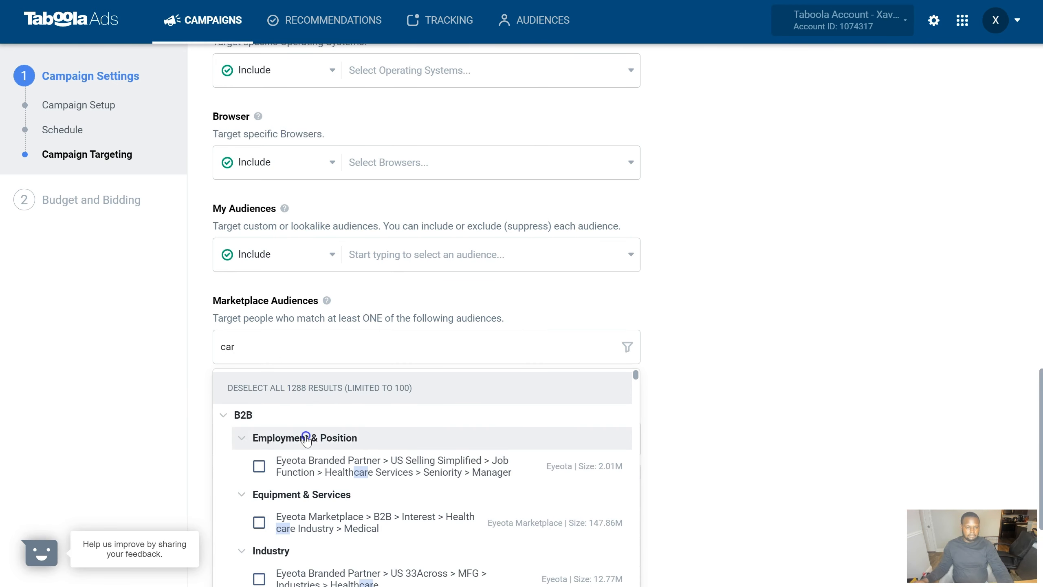
pyautogui.scroll(-2, 243, 417)
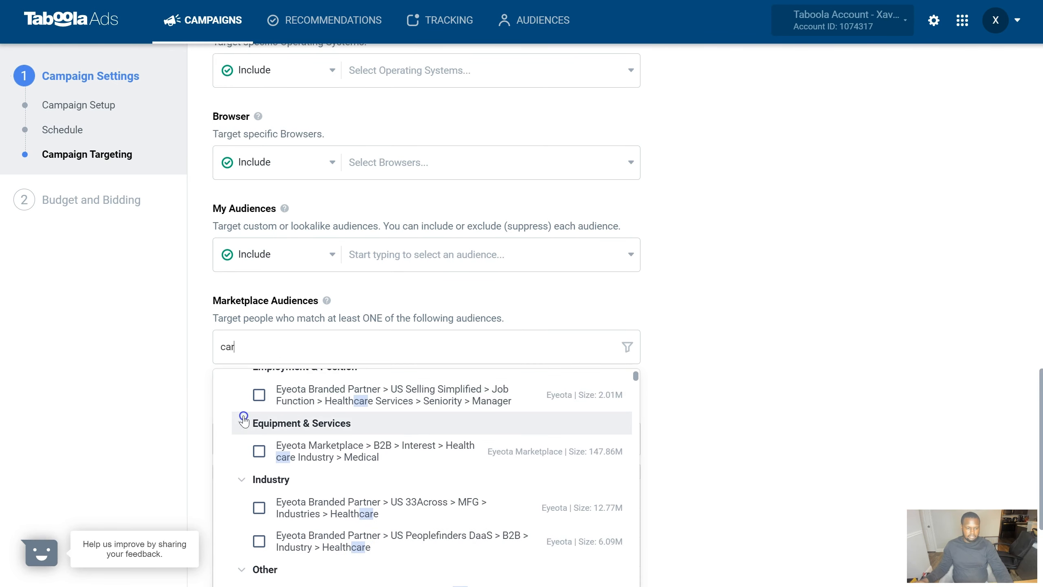
pyautogui.scroll(2, 244, 419)
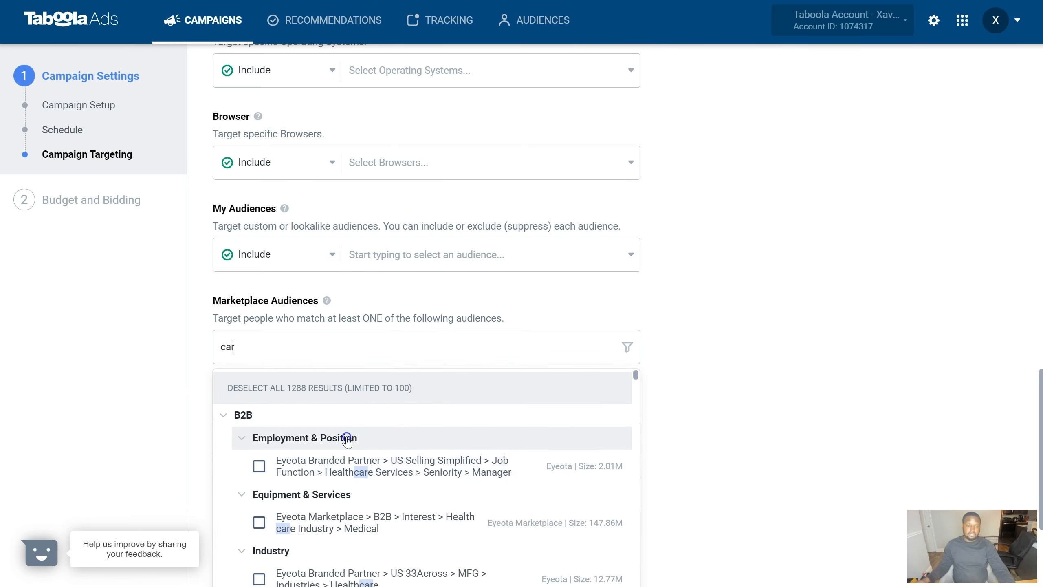
pyautogui.scroll(-5, 923, 337)
pyautogui.scroll(2, 887, 334)
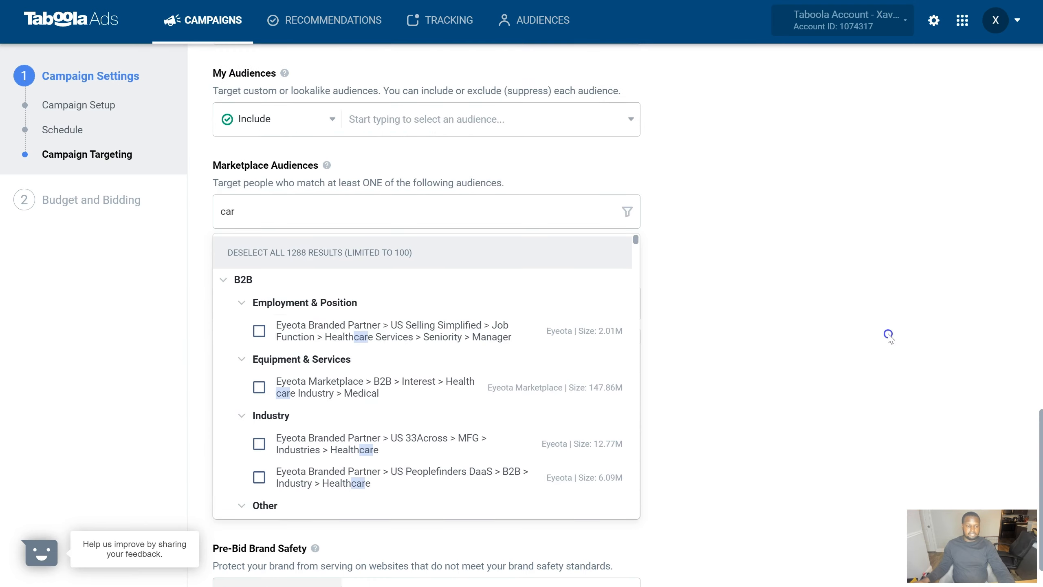
pyautogui.moveTo(494, 337)
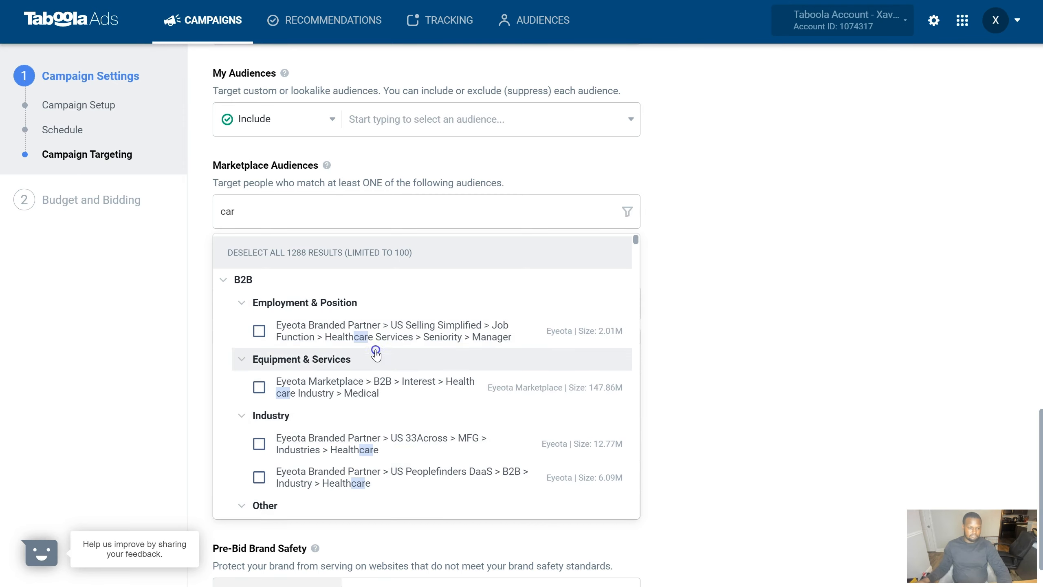
# Clear the marketplace audience search and browse the Equipment & Services audiences in the B2B category.
pyautogui.click(234, 211)
pyautogui.click(273, 211)
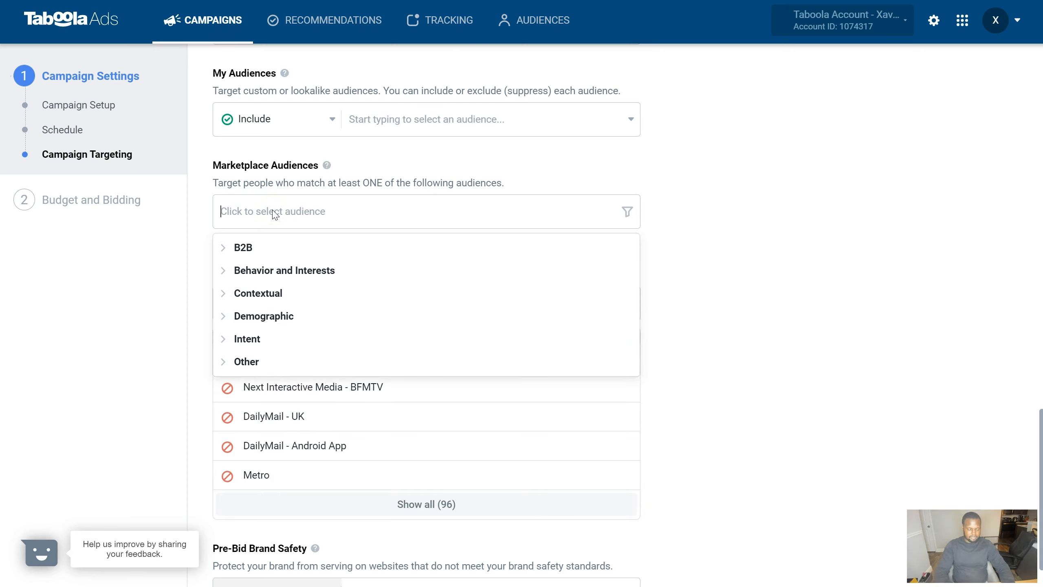
pyautogui.click(238, 248)
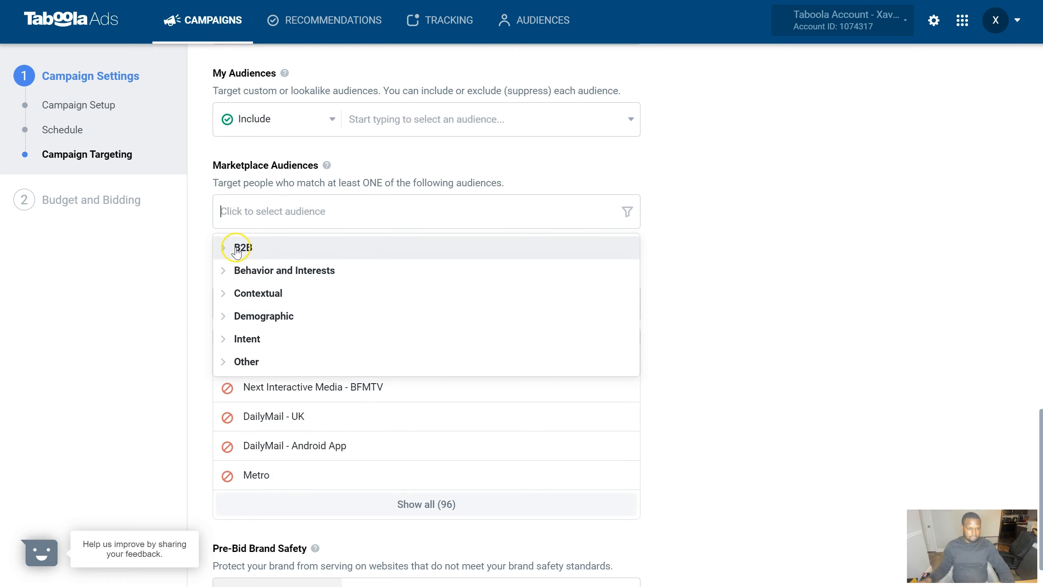
pyautogui.click(238, 248)
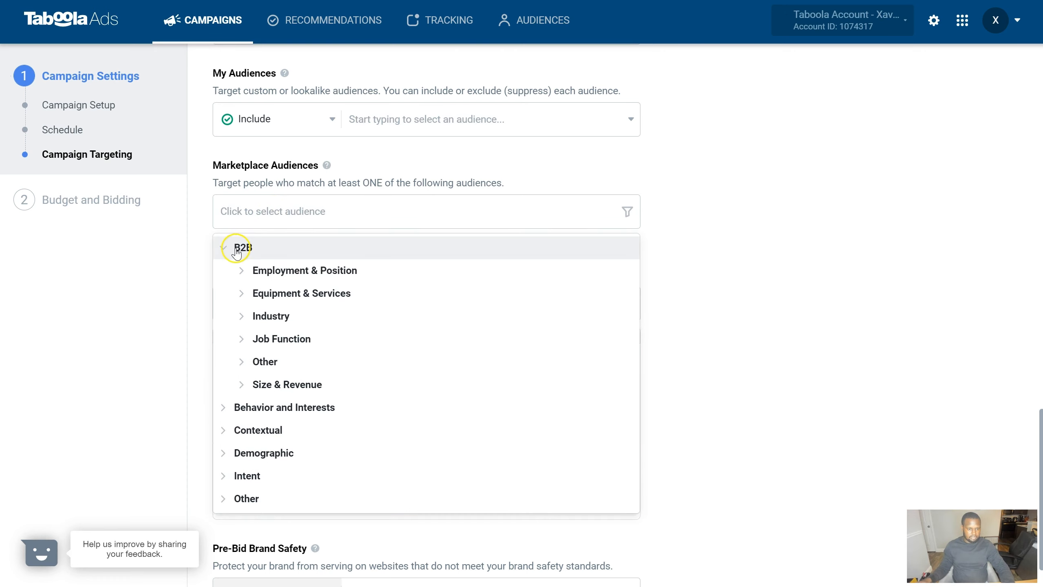
pyautogui.click(321, 302)
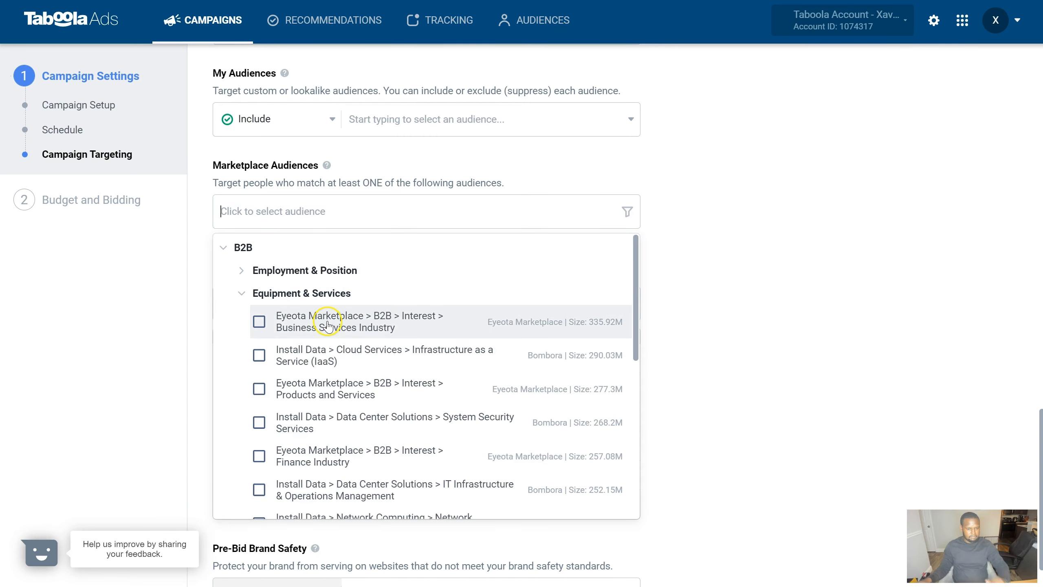
pyautogui.scroll(-1, 339, 369)
pyautogui.scroll(-2, 339, 368)
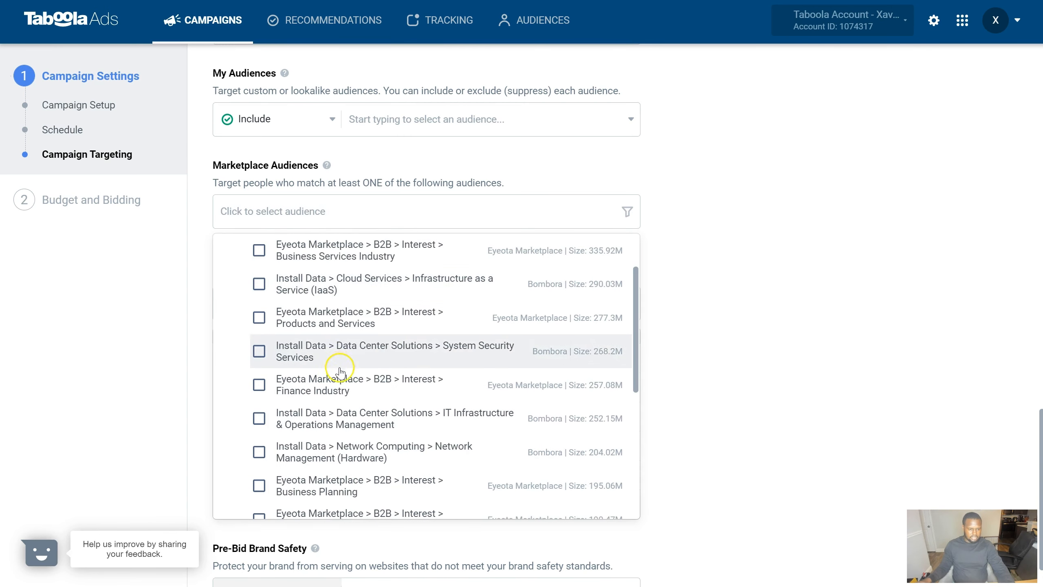
pyautogui.scroll(-3, 343, 365)
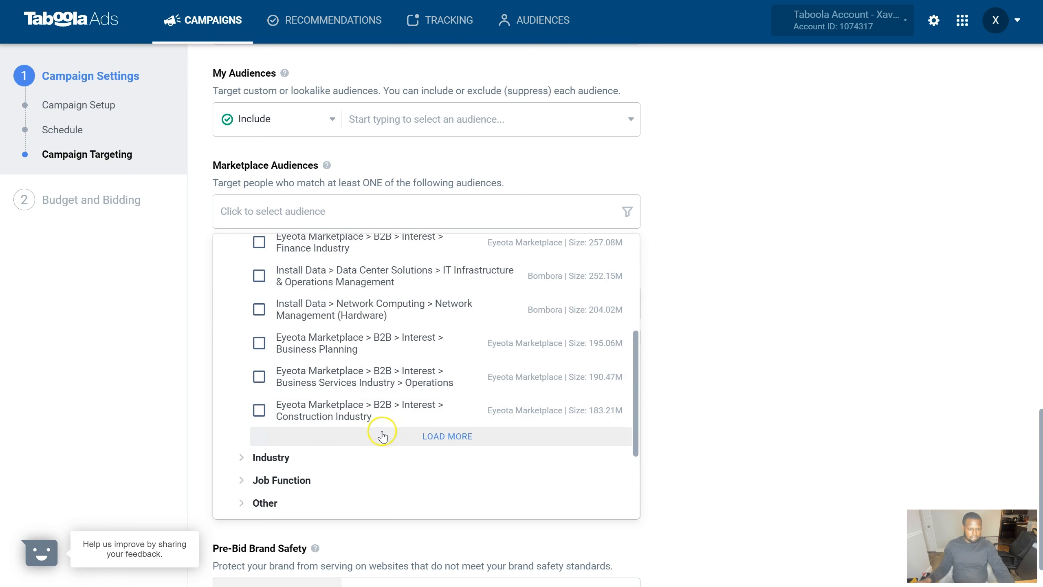
pyautogui.scroll(5, 361, 427)
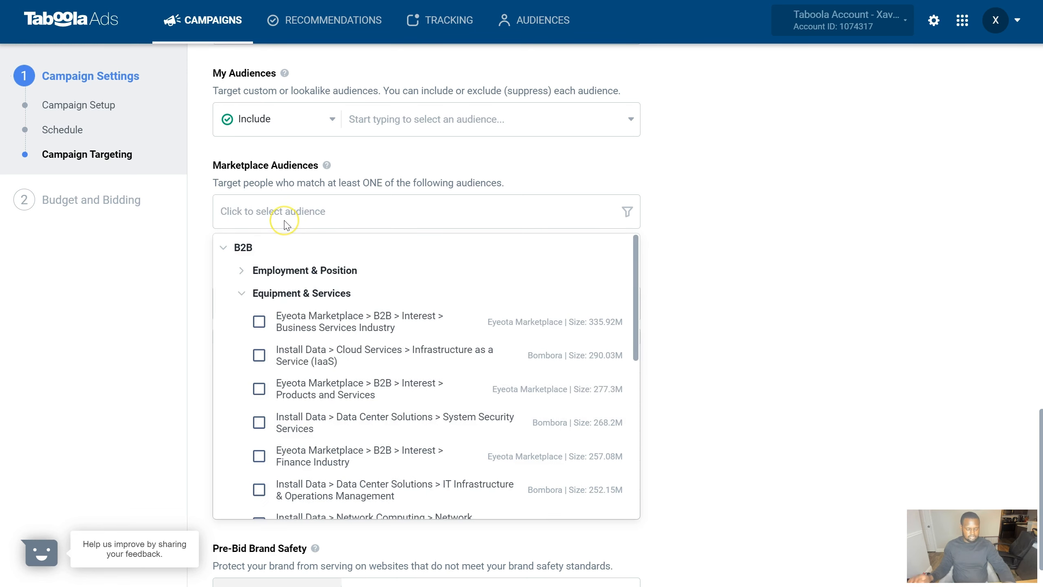
# Search the marketplace audiences for "developer" and examine the matching segments and their sizes.
pyautogui.write('develop')
pyautogui.click(282, 200)
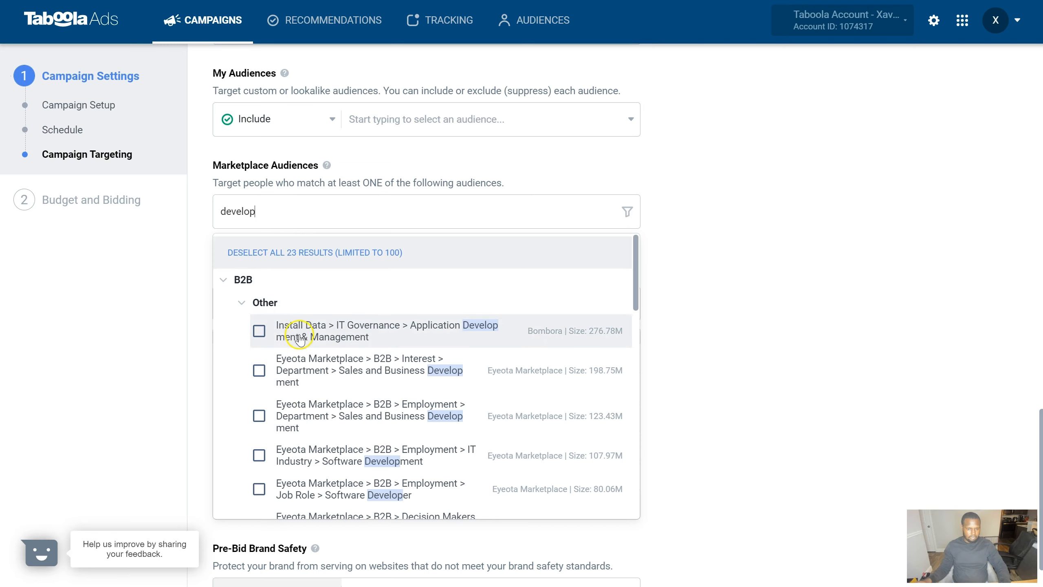
pyautogui.moveTo(456, 349)
pyautogui.write('er')
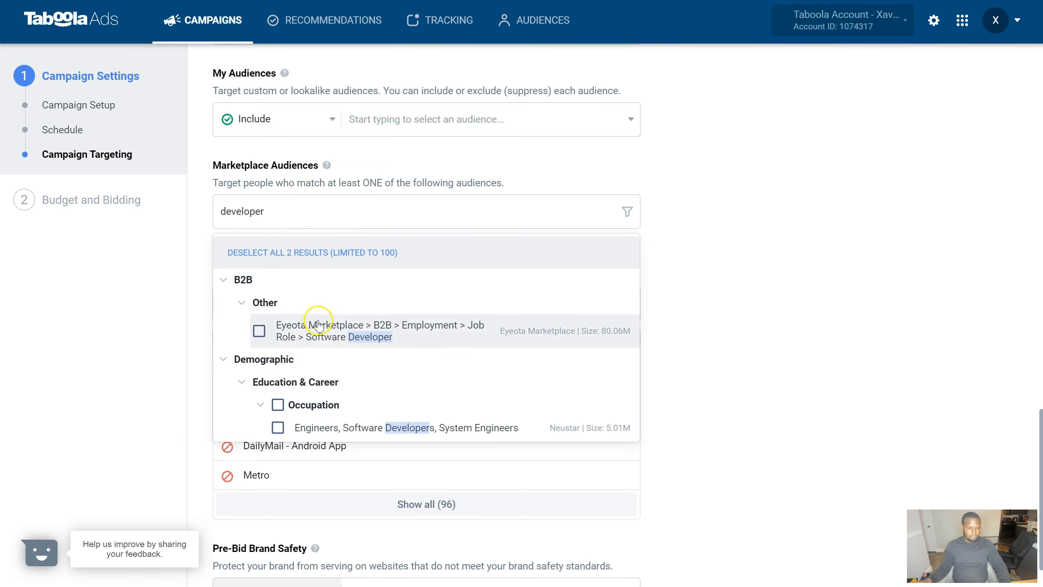
pyautogui.moveTo(366, 342)
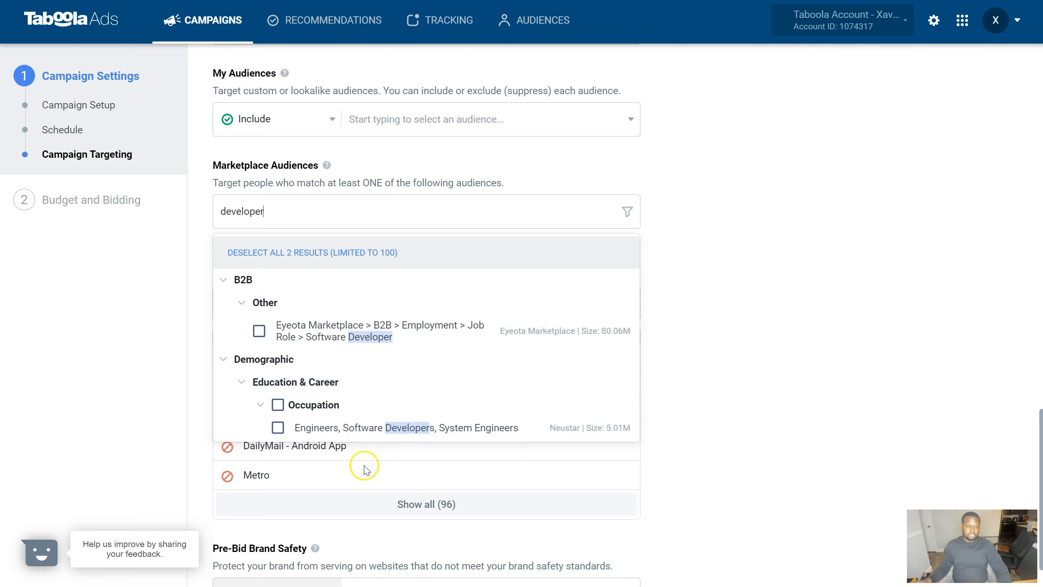
pyautogui.moveTo(417, 427)
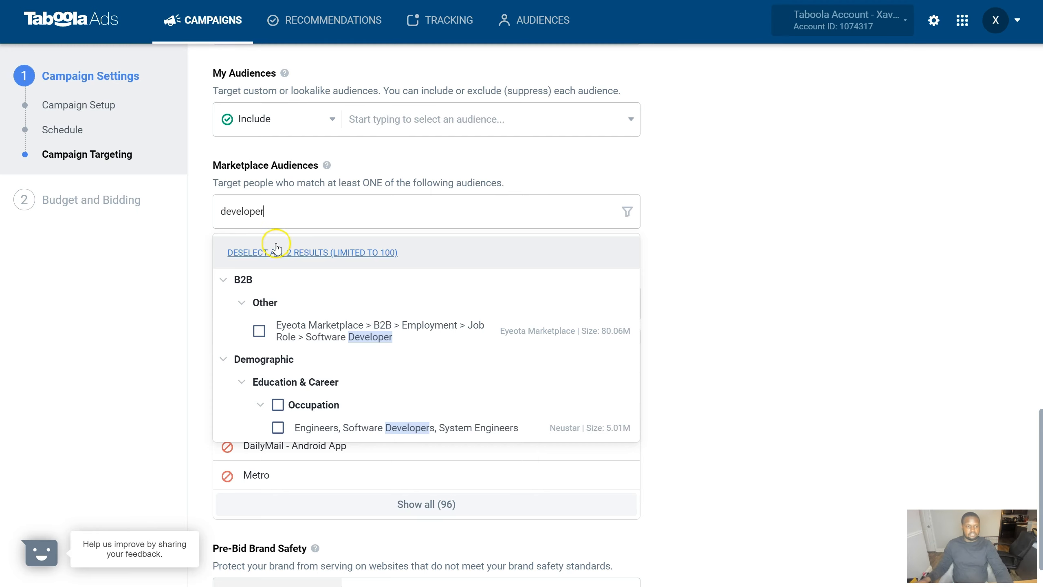
# Replace the marketplace audience search with "starting".
pyautogui.click(292, 209)
pyautogui.click(291, 210)
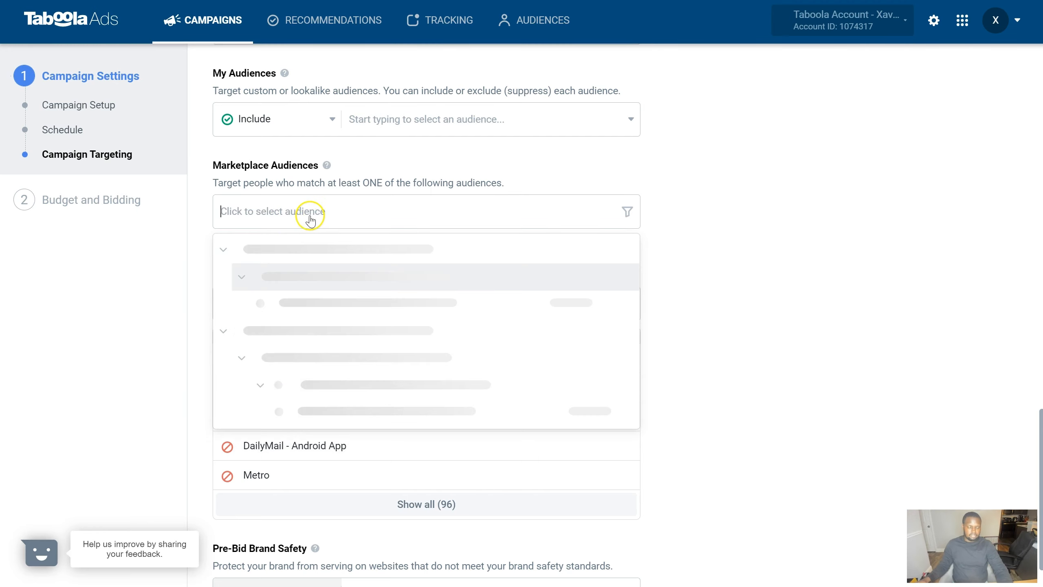
pyautogui.write('starting')
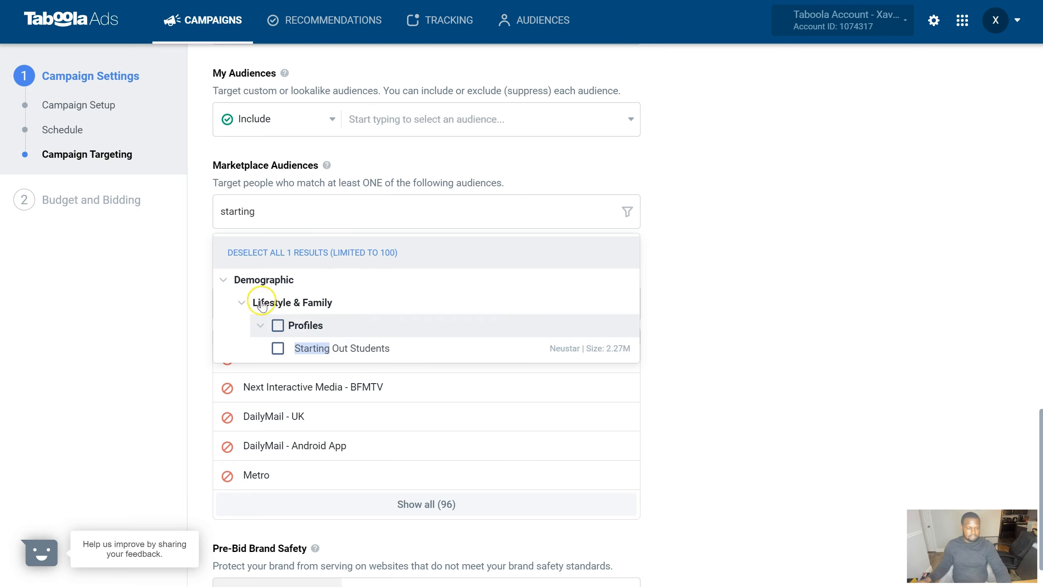
# Search the marketplace audiences for "baby" and look through the matching segments.
pyautogui.click(283, 211)
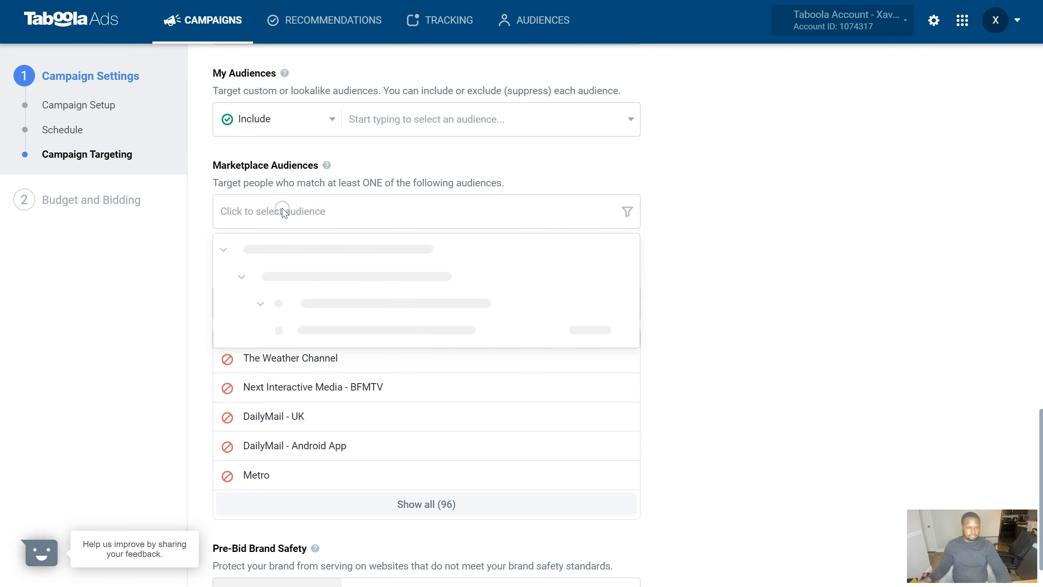
pyautogui.write('baby')
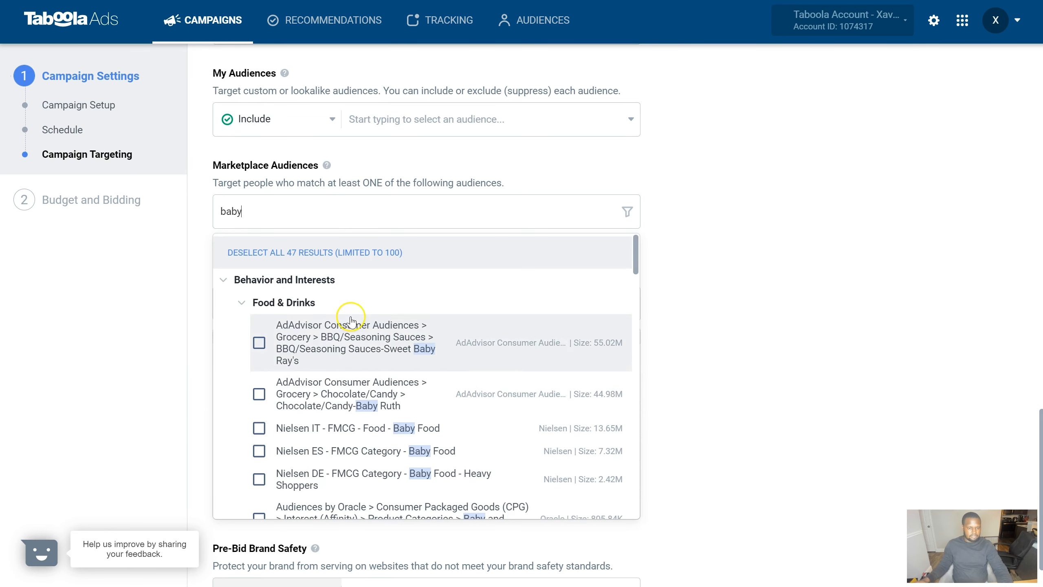
pyautogui.scroll(-1, 364, 352)
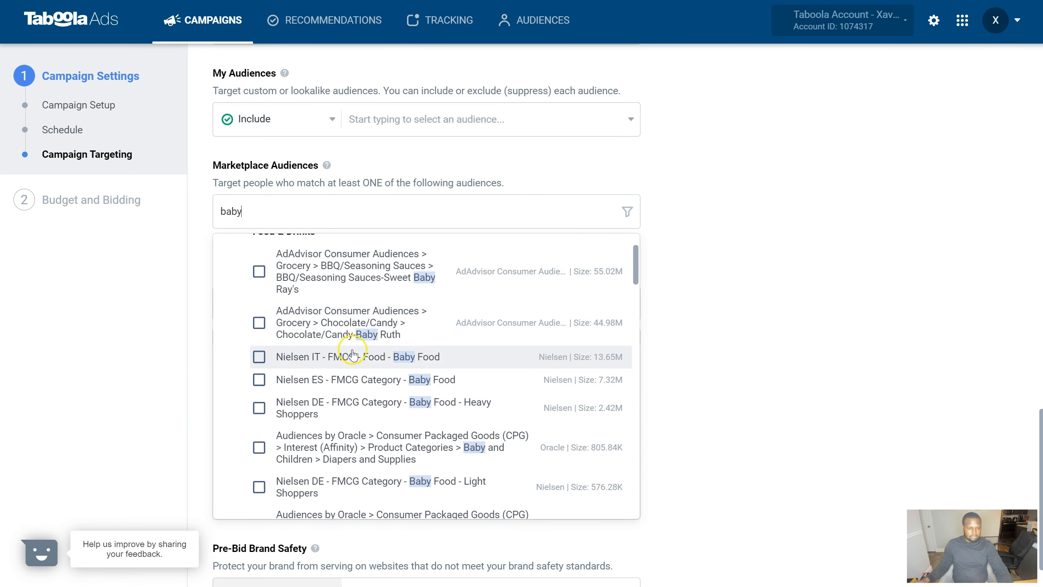
pyautogui.scroll(1, 319, 292)
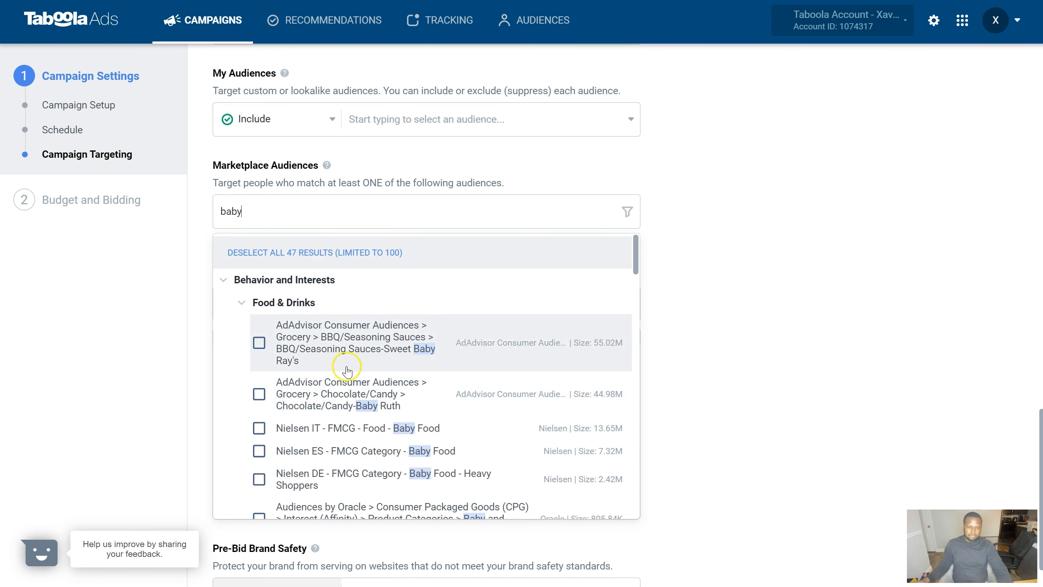
# Look through the "baby" marketplace segments under Behavior and Interests, down to the Demographic group.
pyautogui.scroll(-8, 342, 363)
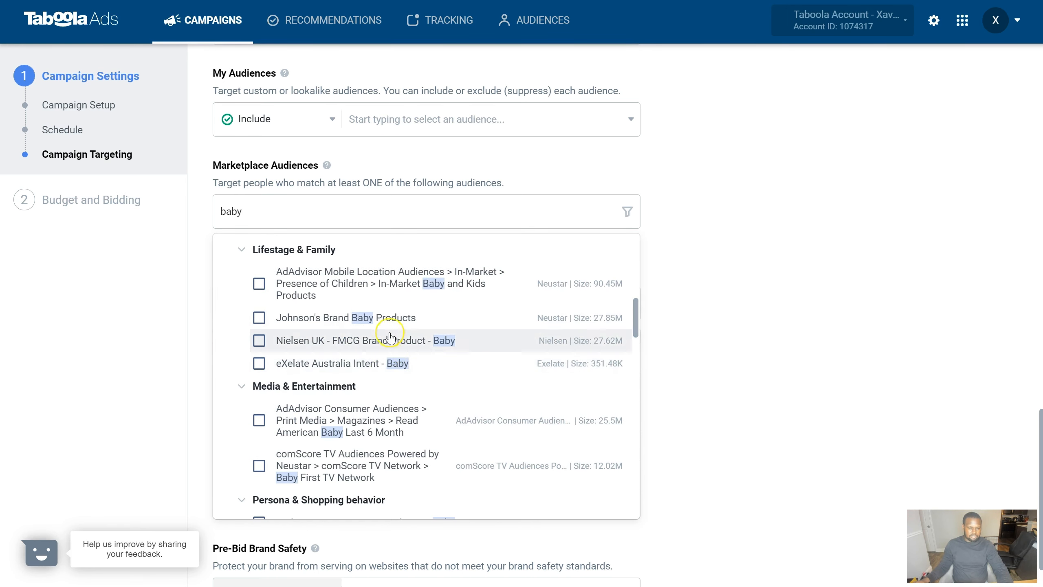
pyautogui.scroll(-2, 330, 382)
pyautogui.scroll(-5, 330, 385)
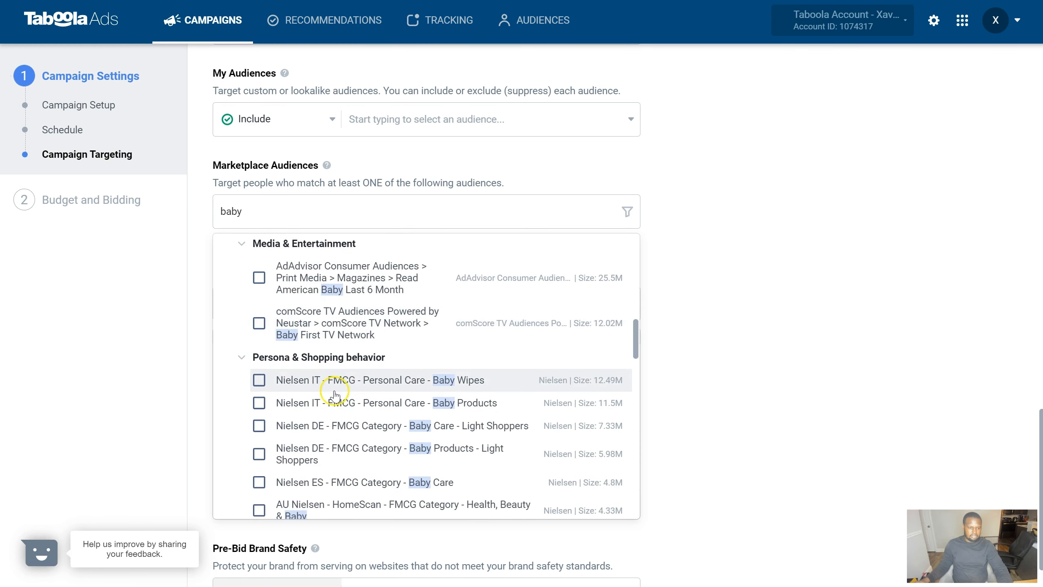
pyautogui.scroll(-2, 462, 342)
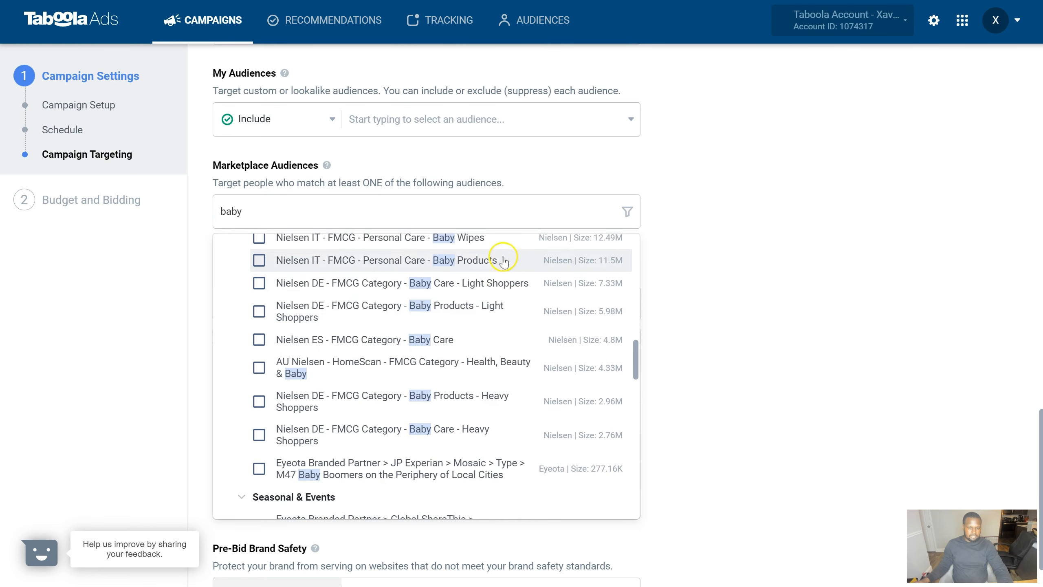
pyautogui.scroll(3, 451, 296)
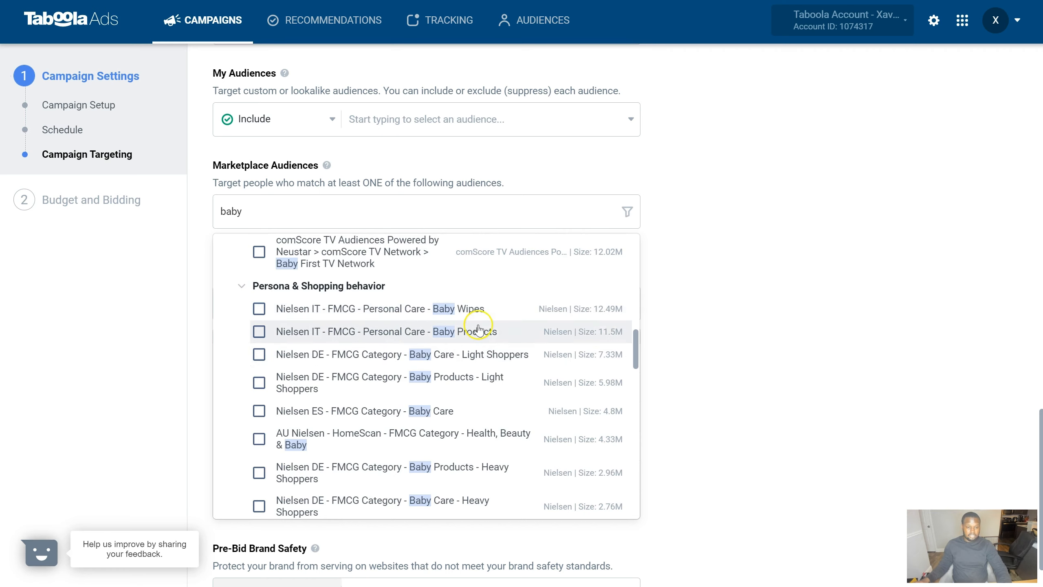
pyautogui.scroll(-4, 419, 431)
pyautogui.scroll(-4, 419, 431)
pyautogui.scroll(-4, 403, 341)
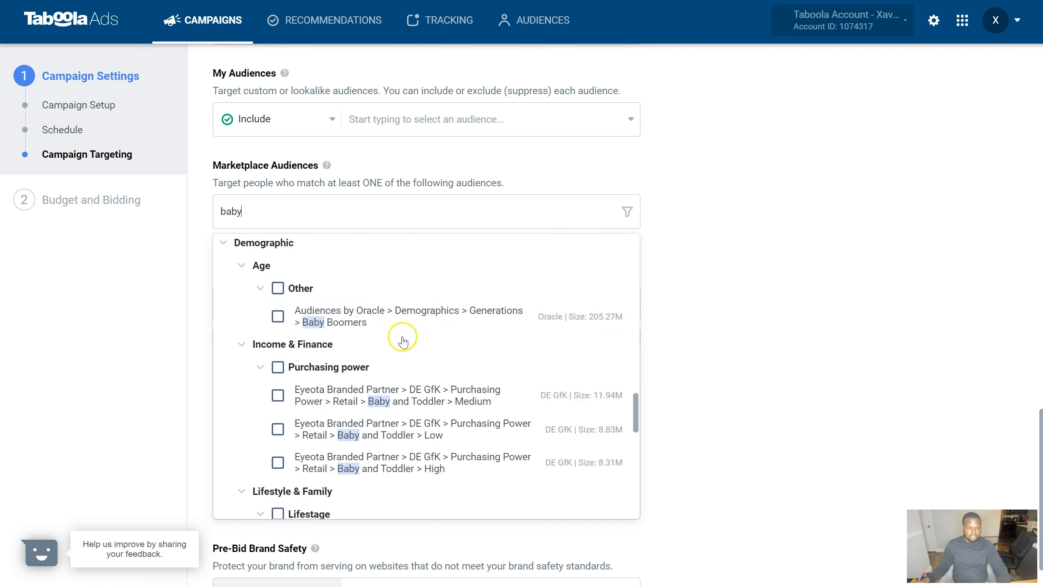
# Compare the "baby" segments and their sizes under Seasonal & Events with those in the Demographic category.
pyautogui.scroll(4, 399, 335)
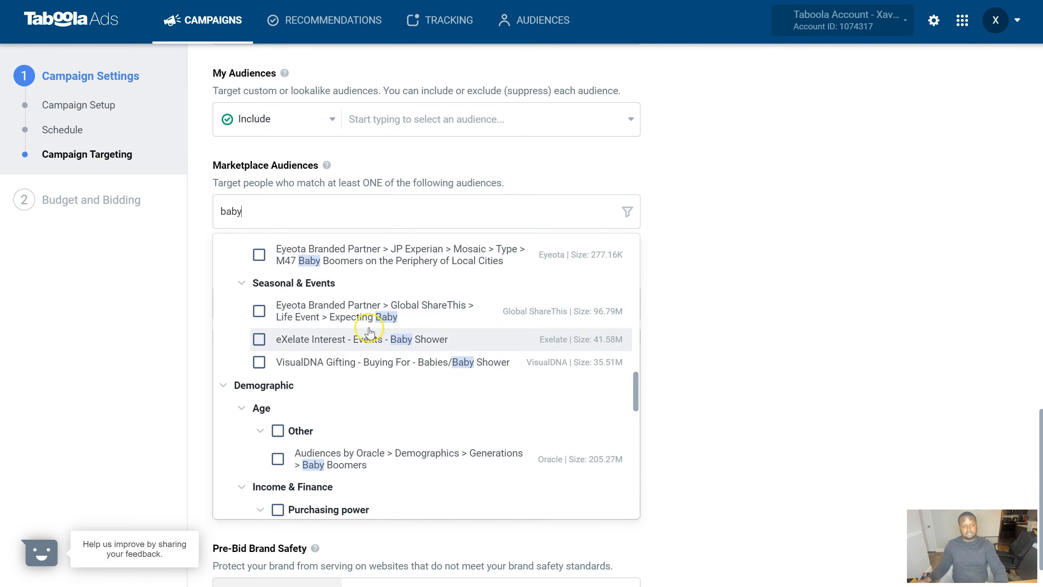
pyautogui.moveTo(342, 324)
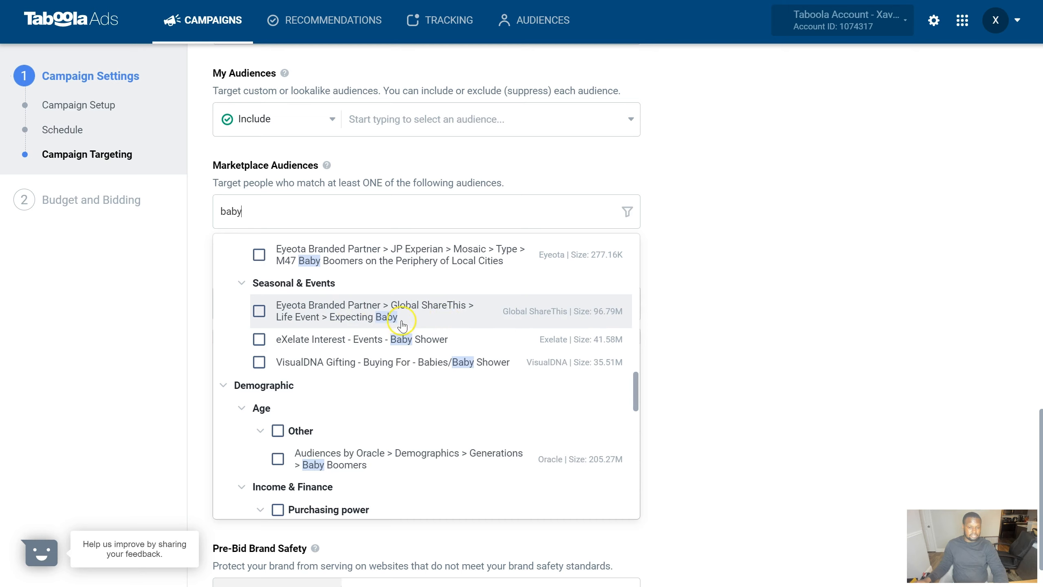
pyautogui.scroll(-2, 574, 319)
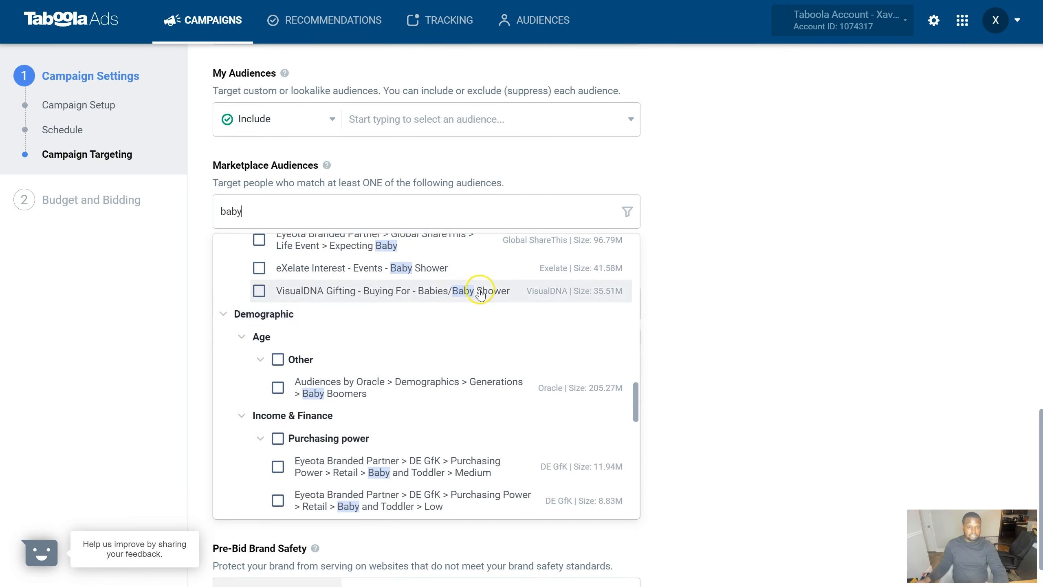
pyautogui.scroll(2, 448, 316)
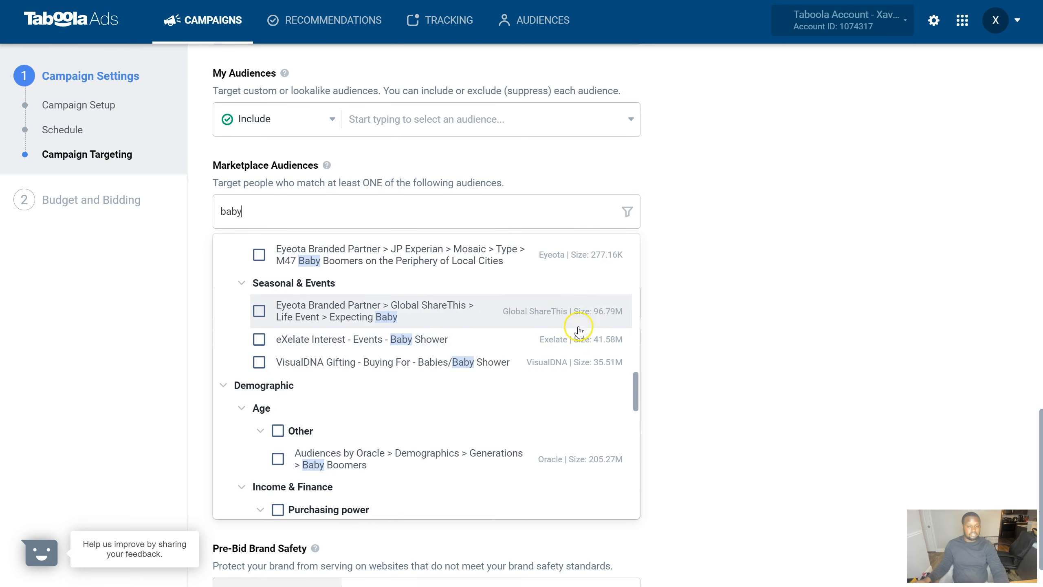
pyautogui.scroll(-4, 334, 361)
pyautogui.scroll(-2, 332, 370)
pyautogui.scroll(2, 332, 370)
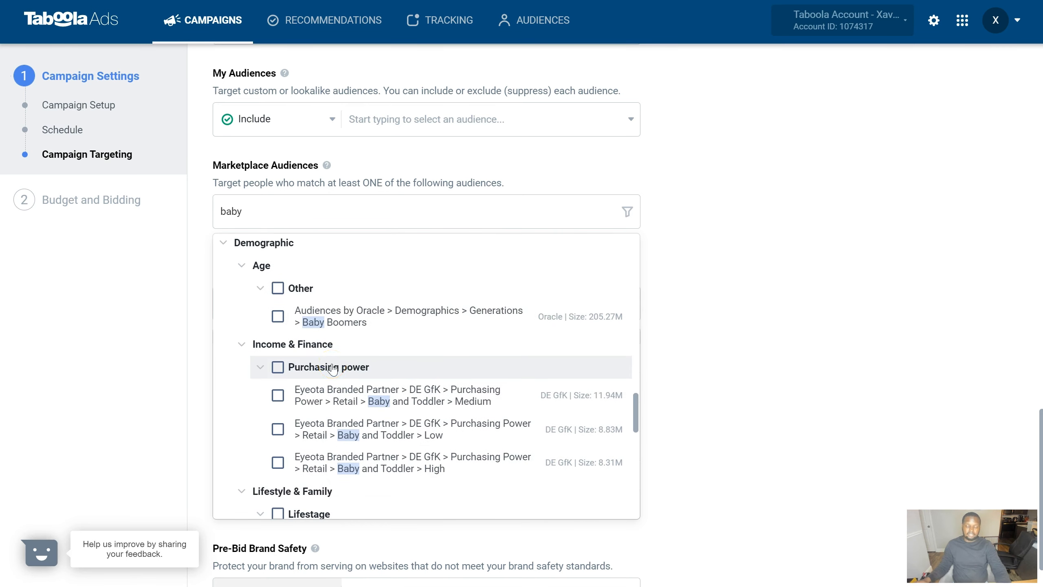
pyautogui.scroll(5, 454, 333)
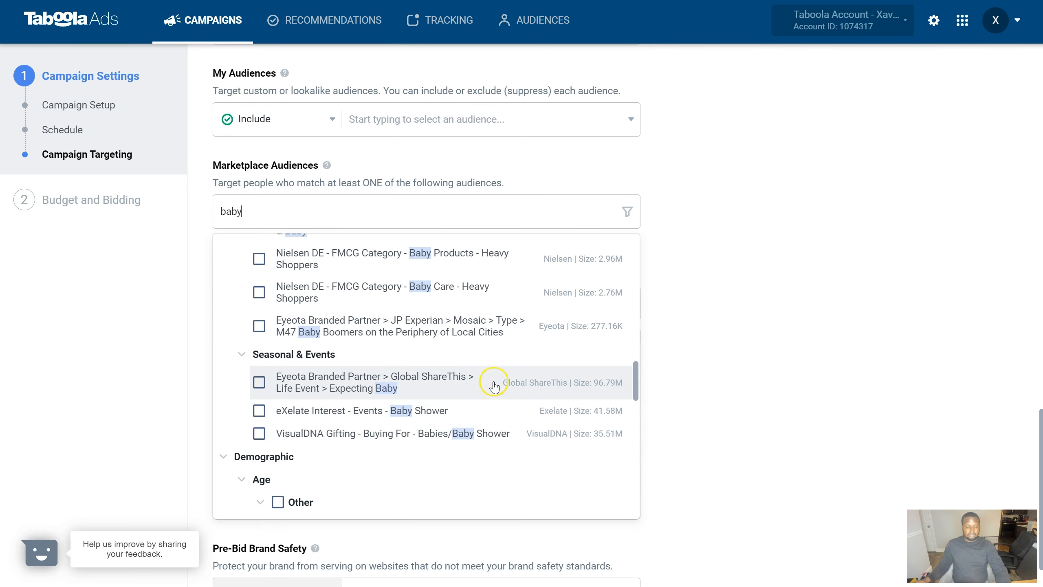
pyautogui.scroll(-5, 496, 387)
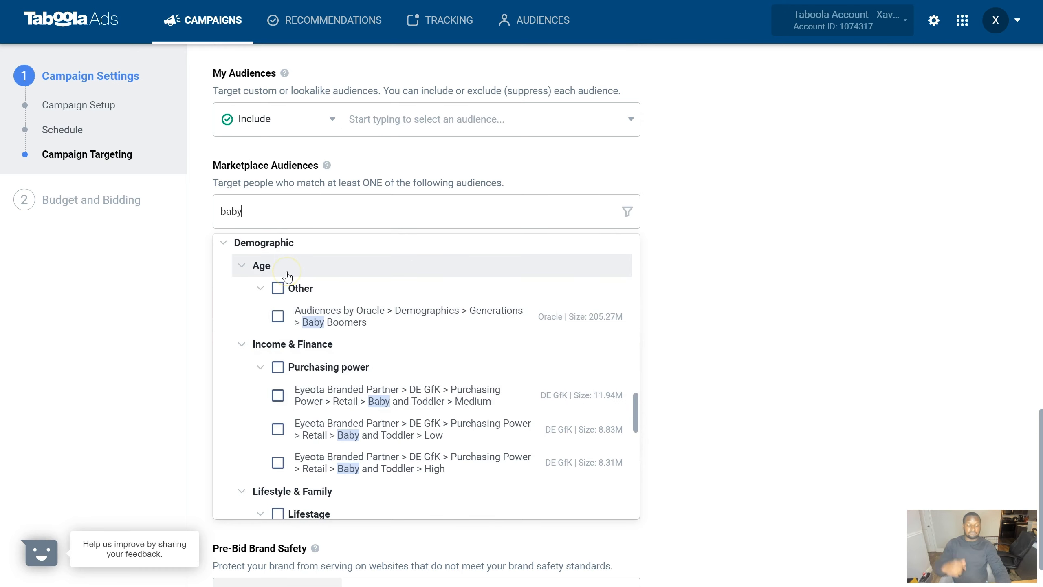
# Examine the remaining "baby" segments under Demographic and Intent, and close the marketplace audience list without a selection.
pyautogui.scroll(-5, 500, 365)
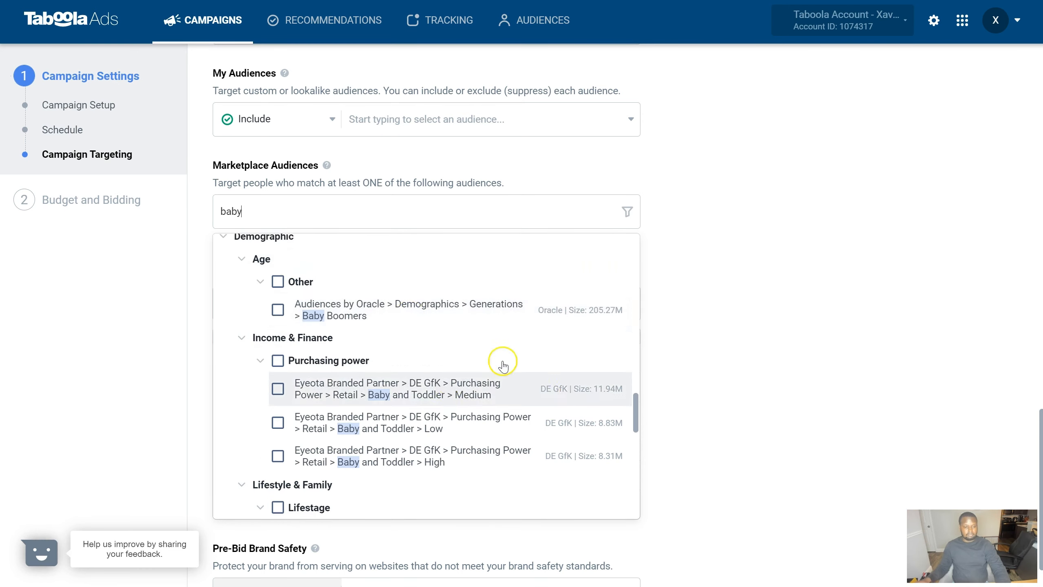
pyautogui.scroll(3, 513, 351)
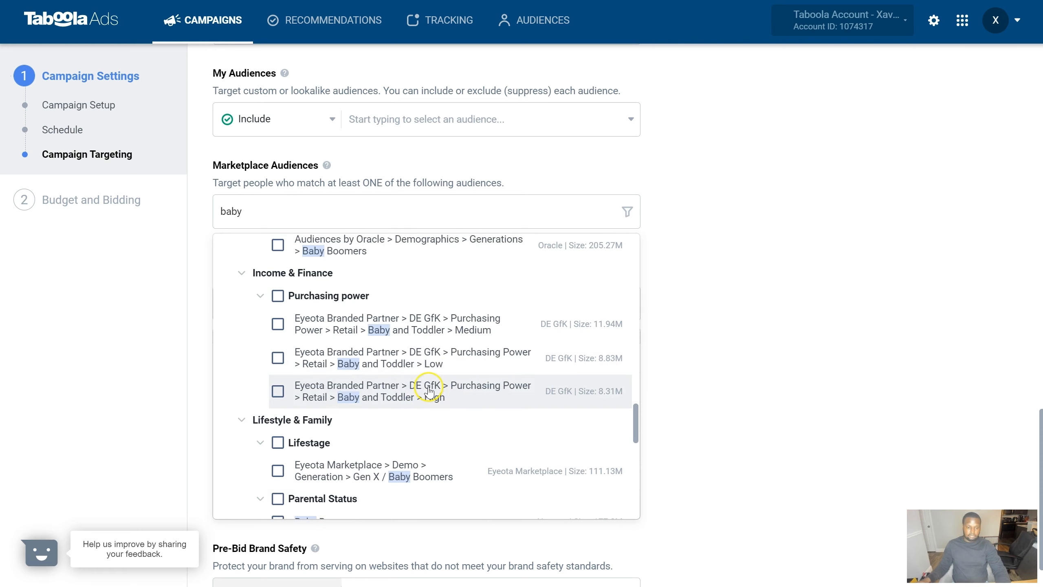
pyautogui.scroll(-6, 428, 391)
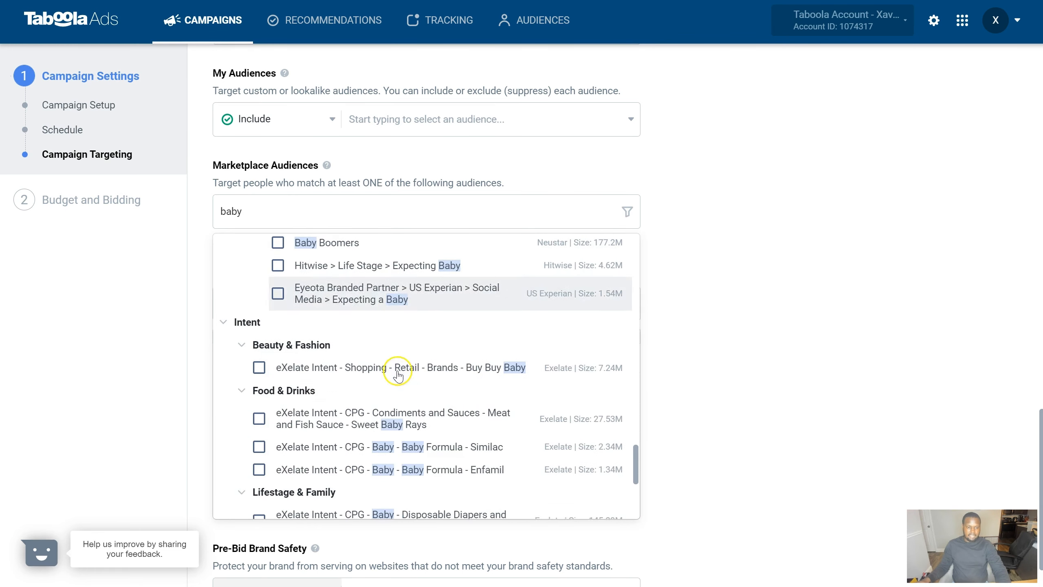
pyautogui.scroll(-3, 396, 374)
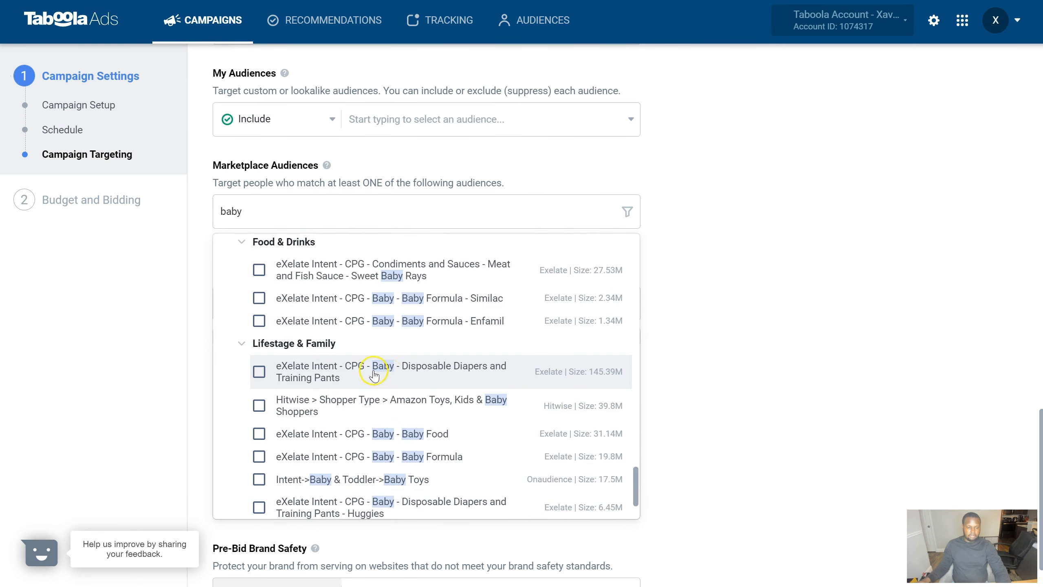
pyautogui.scroll(-2, 374, 375)
pyautogui.scroll(2, 552, 215)
pyautogui.click(551, 284)
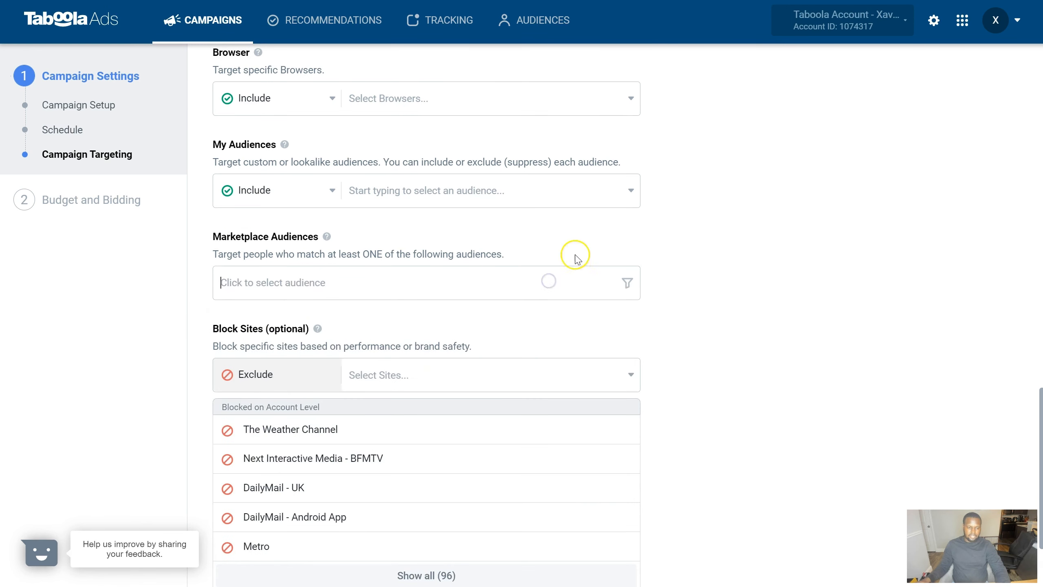
# Open the site selection for Block Sites and close it without choosing a site.
pyautogui.scroll(-3, 577, 259)
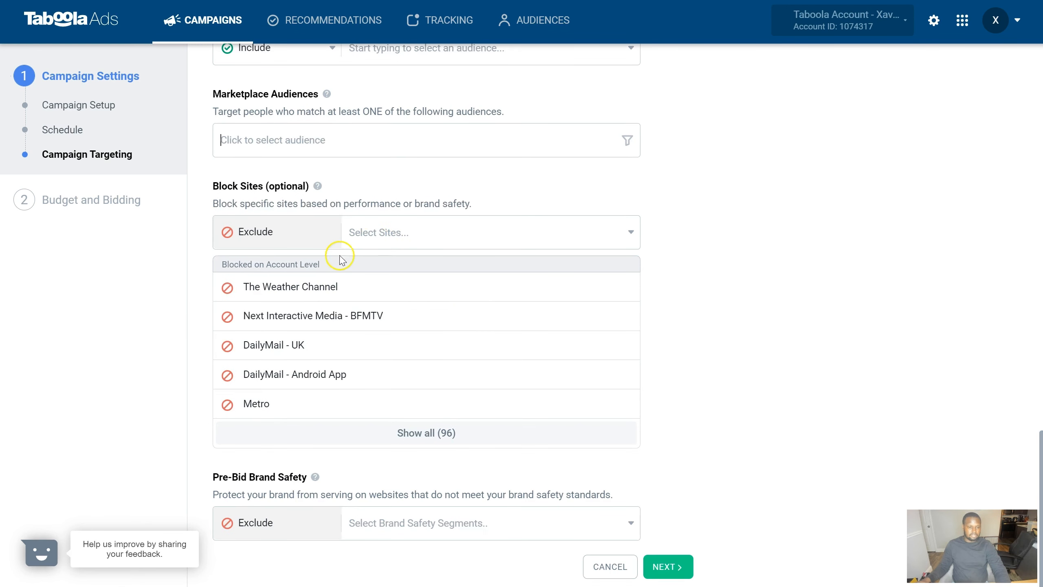
pyautogui.click(385, 229)
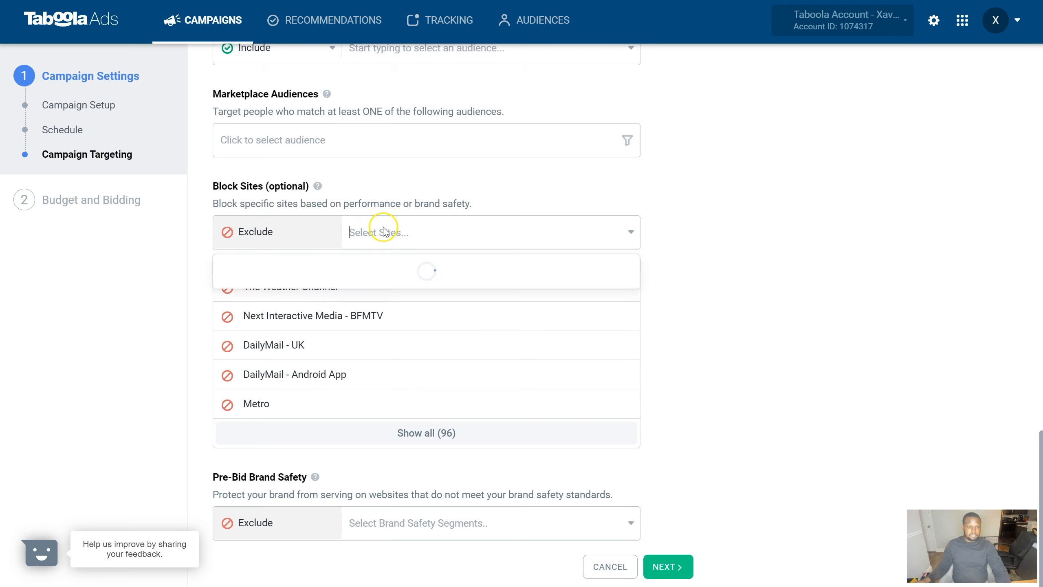
pyautogui.click(473, 206)
pyautogui.click(448, 233)
pyautogui.click(477, 187)
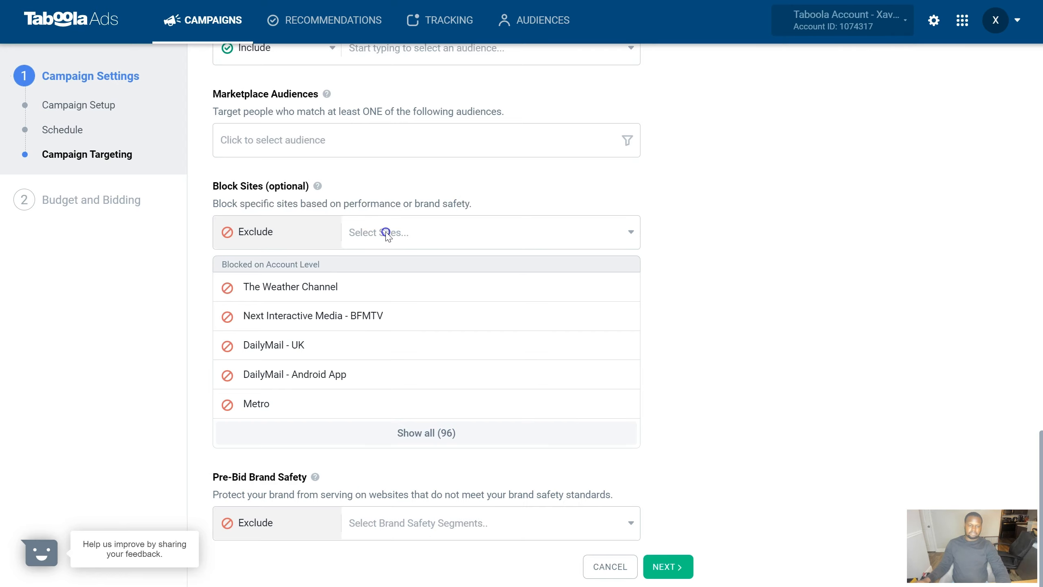
# Expand the full list of sites blocked on account level, review it and collapse it again.
pyautogui.scroll(5, 379, 244)
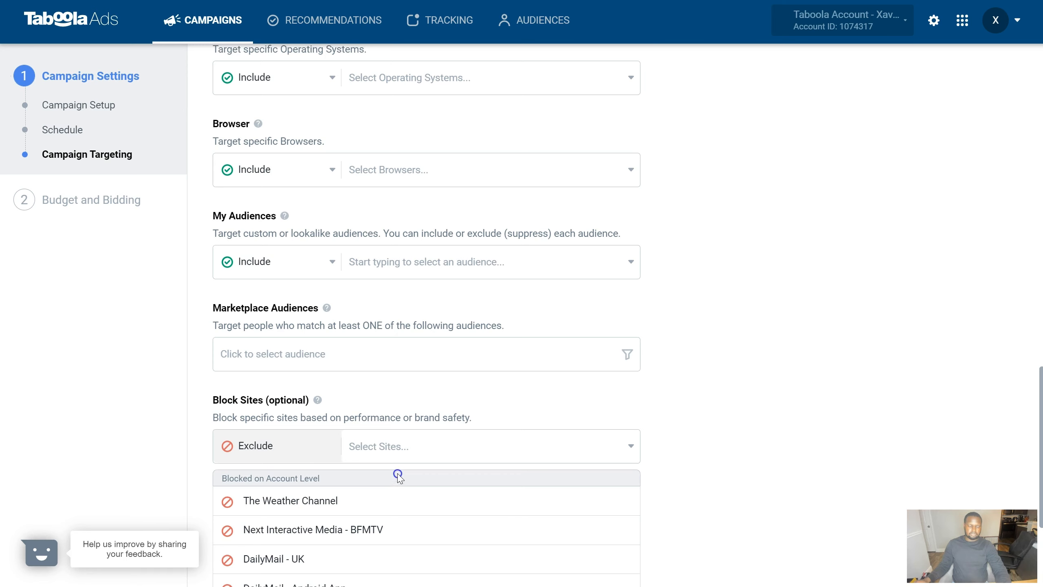
pyautogui.scroll(-3, 398, 477)
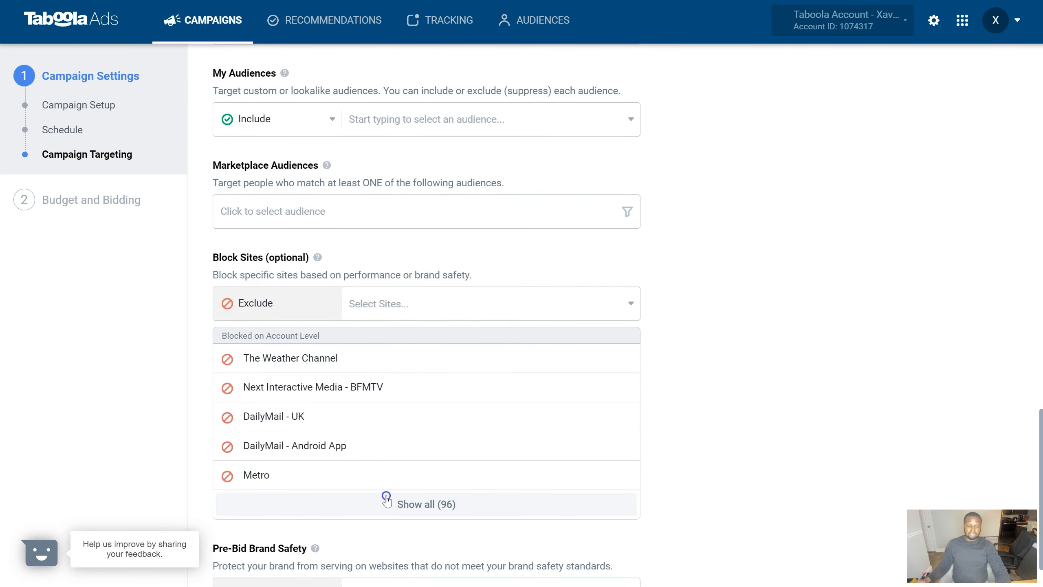
pyautogui.click(414, 505)
pyautogui.scroll(-15, 349, 455)
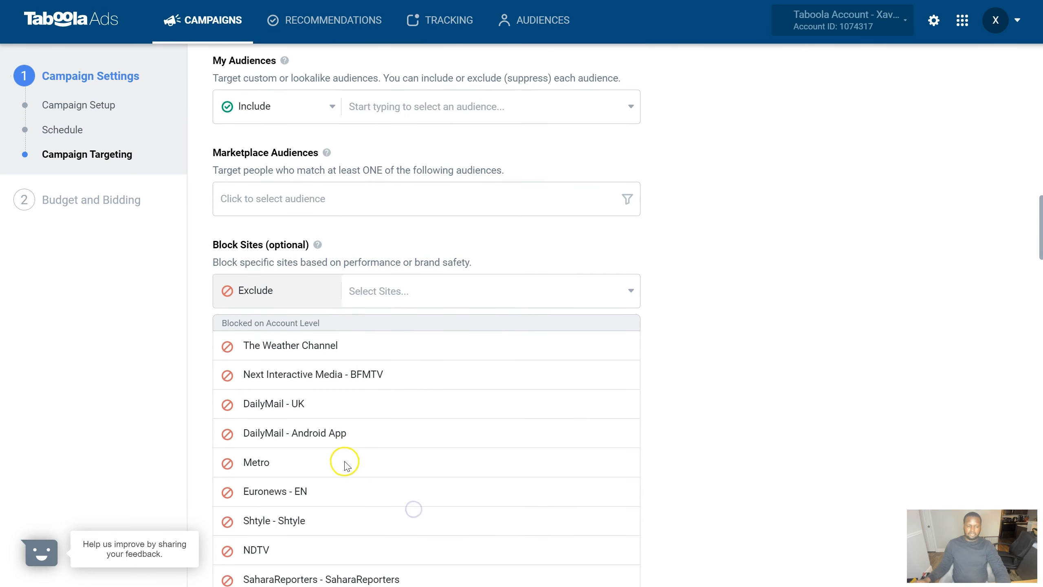
pyautogui.scroll(-6, 352, 446)
pyautogui.scroll(20, 353, 446)
pyautogui.scroll(-20, 354, 443)
pyautogui.scroll(-10, 354, 447)
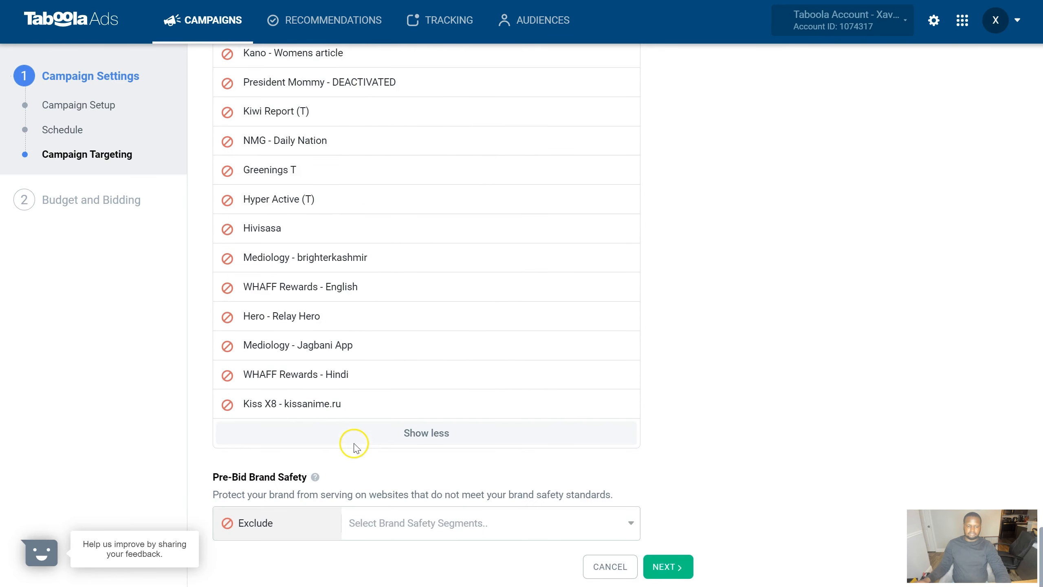
pyautogui.click(414, 436)
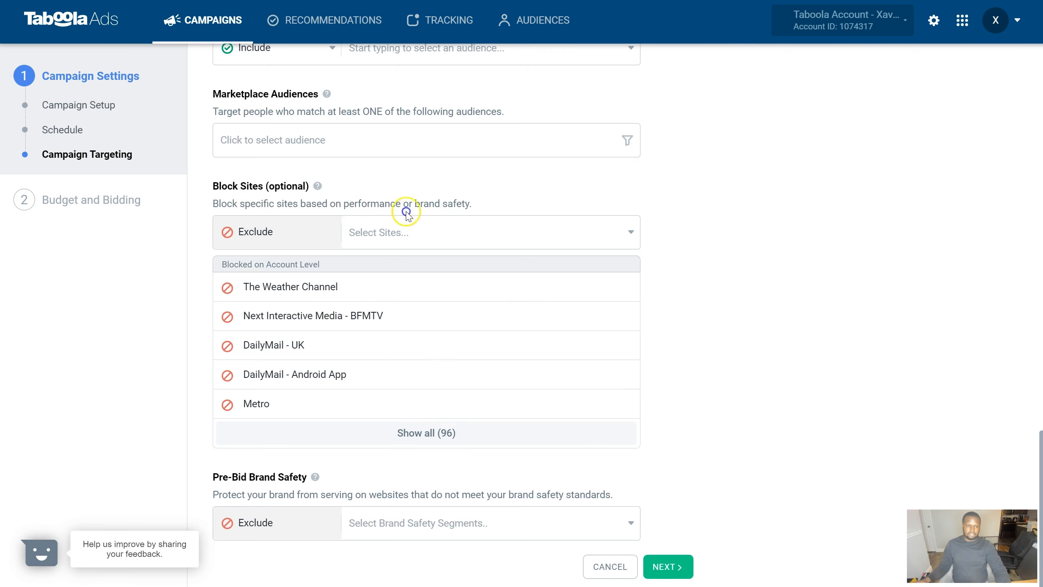
# Browse the individual sites that can be excluded from the campaign under Block Sites and close the list.
pyautogui.click(579, 239)
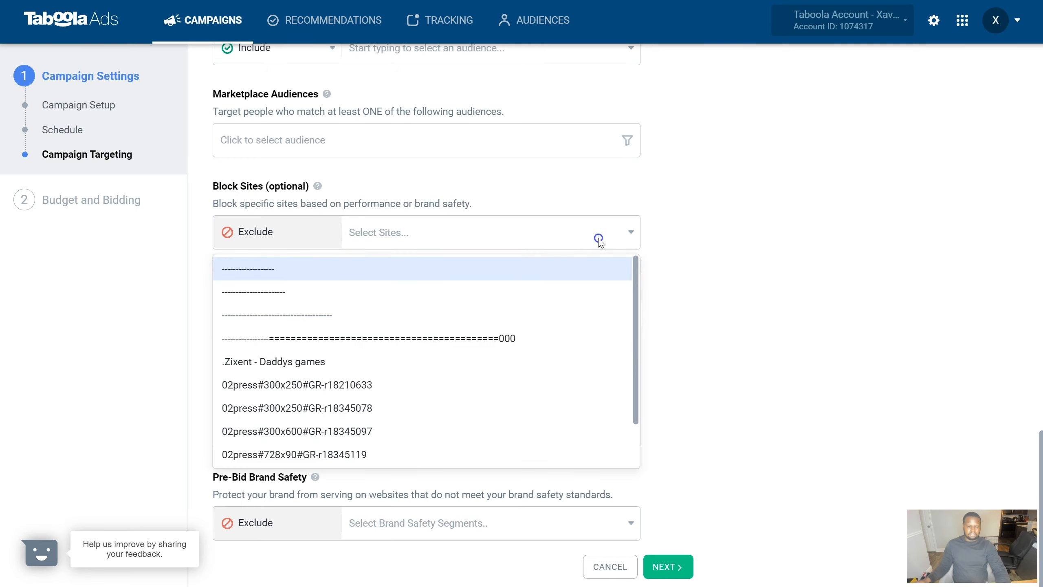
pyautogui.scroll(-3, 454, 419)
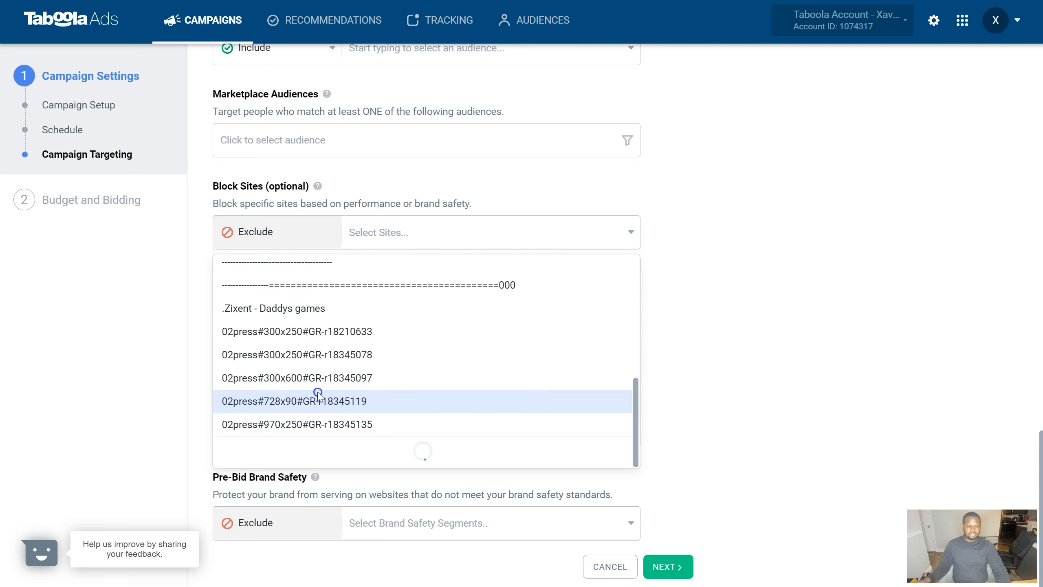
pyautogui.scroll(-10, 318, 394)
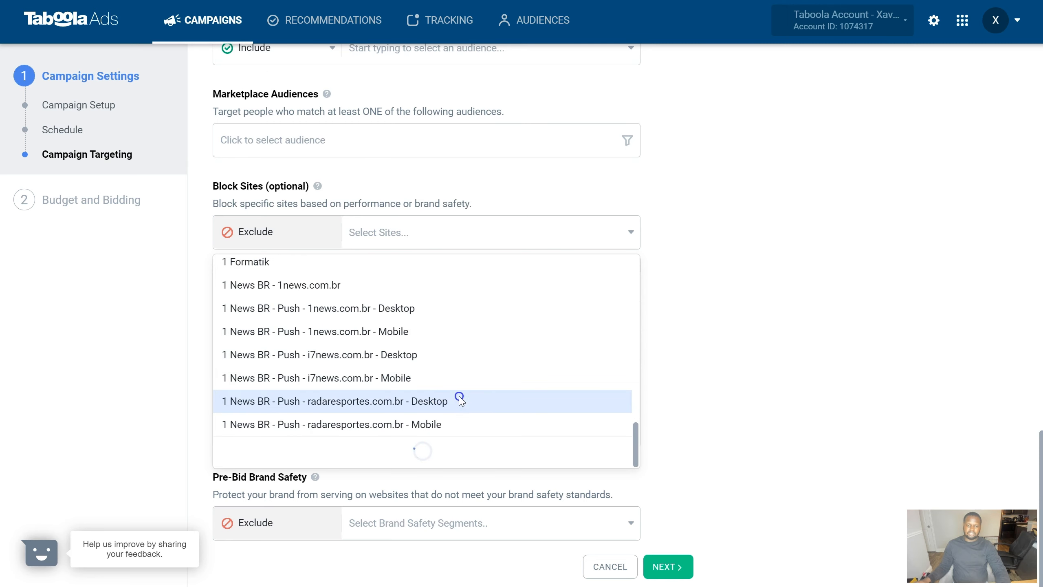
pyautogui.scroll(-5, 407, 371)
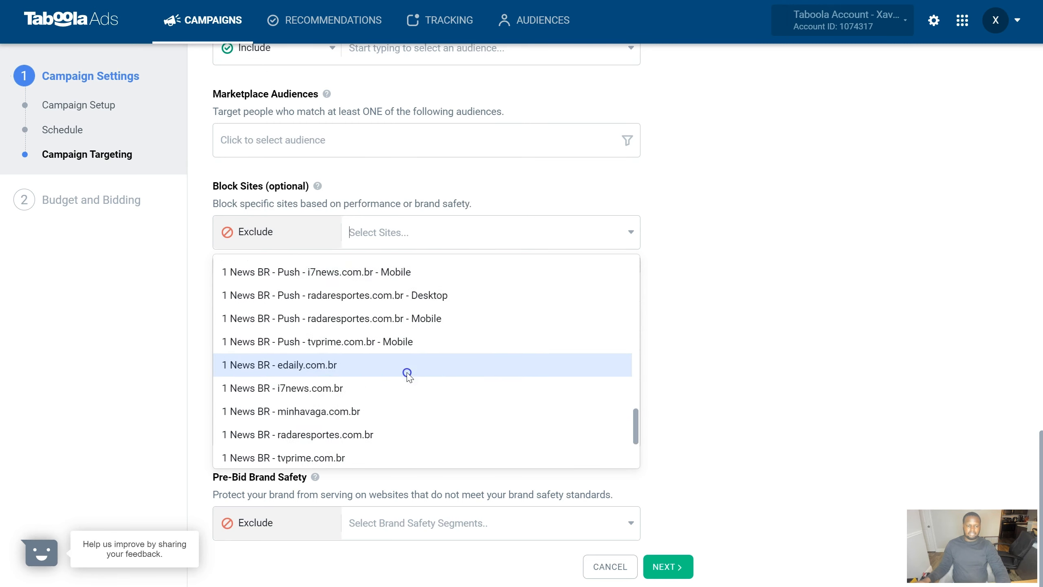
pyautogui.click(854, 288)
pyautogui.scroll(3, 354, 351)
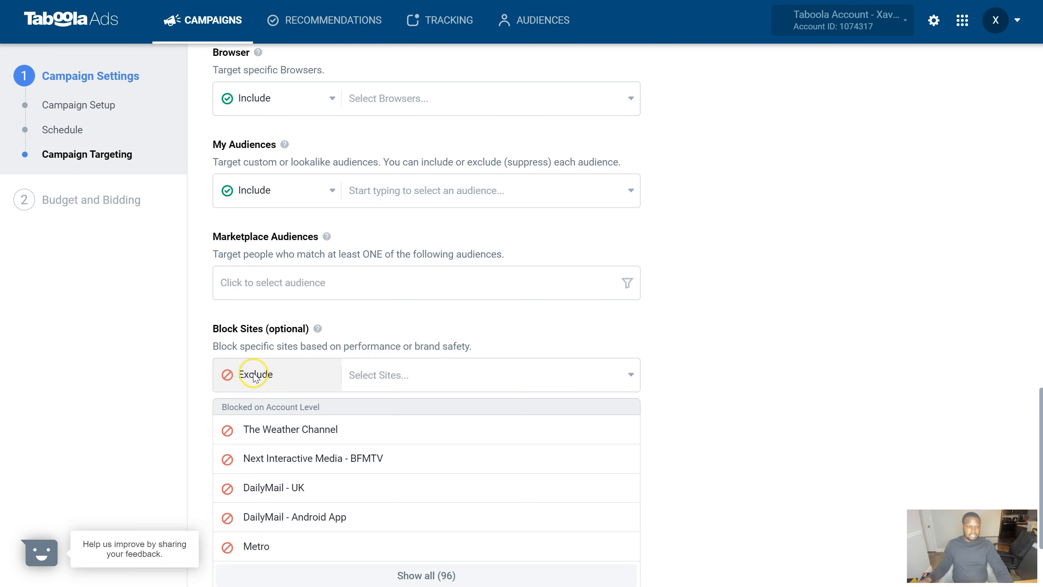
pyautogui.scroll(-3, 288, 361)
pyautogui.scroll(3, 242, 513)
pyautogui.scroll(1, 247, 536)
pyautogui.scroll(-4, 254, 531)
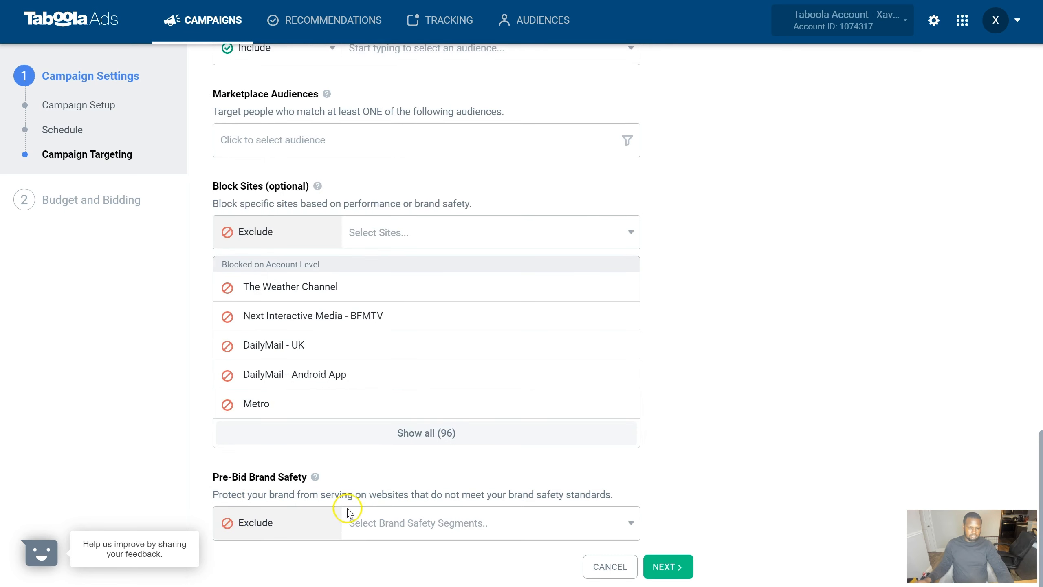
# Exclude the Integral Ad Science (IAS) Adult Content and Drug Content segments under Pre-Bid Brand Safety.
pyautogui.click(582, 536)
pyautogui.scroll(-3, 575, 530)
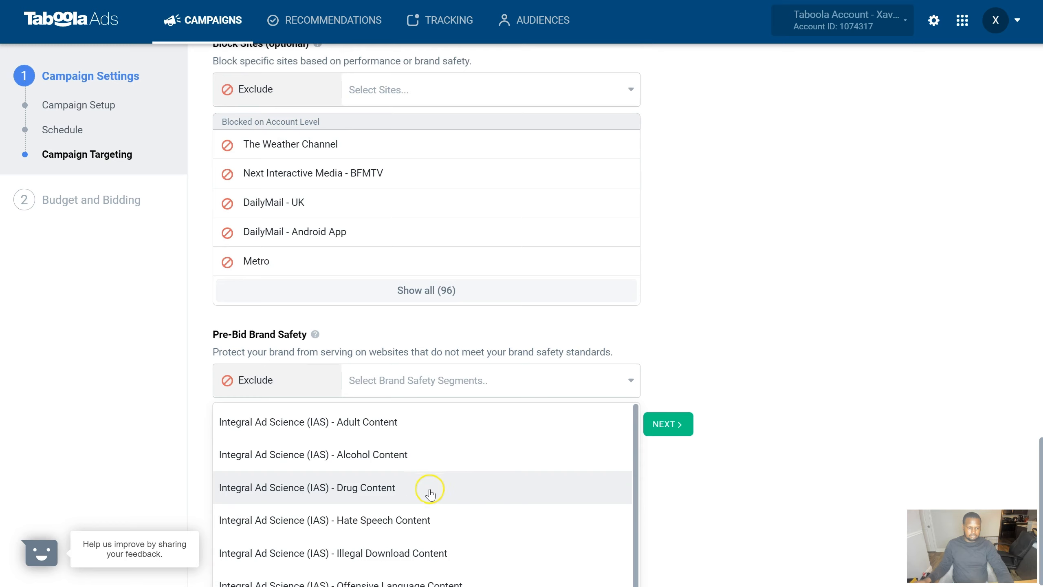
pyautogui.scroll(-1, 399, 479)
pyautogui.scroll(1, 402, 468)
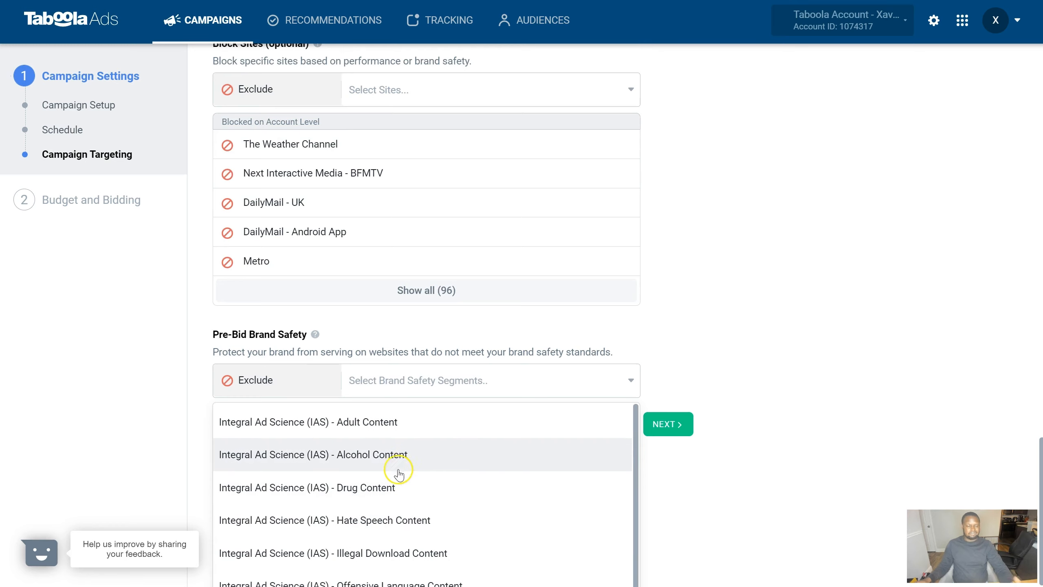
pyautogui.click(403, 427)
pyautogui.click(459, 479)
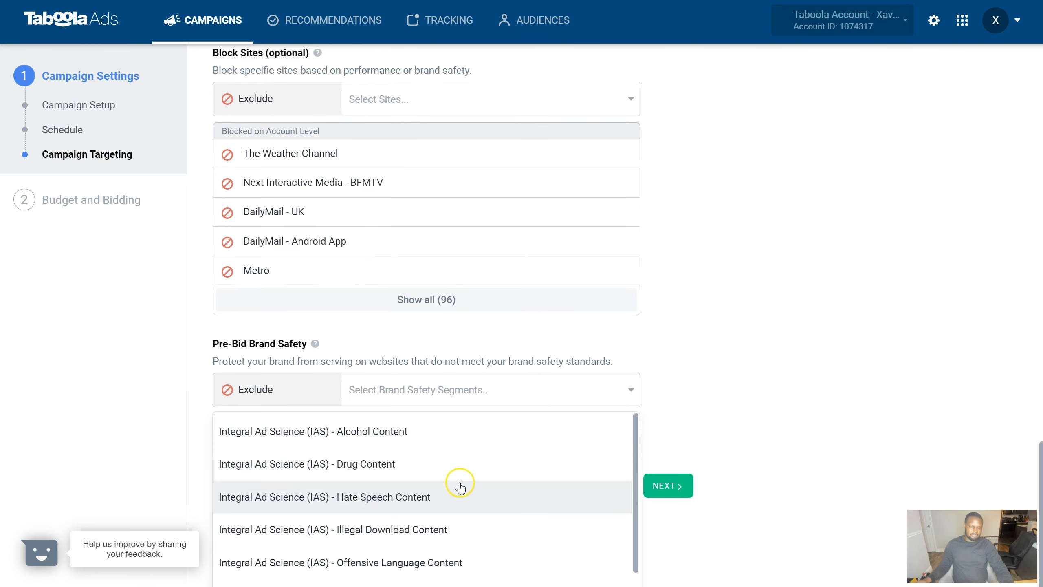
pyautogui.click(411, 462)
# Add the IAS Hate Speech, Illegal Download and Offensive Language Content segments to the brand safety exclusions.
pyautogui.click(484, 442)
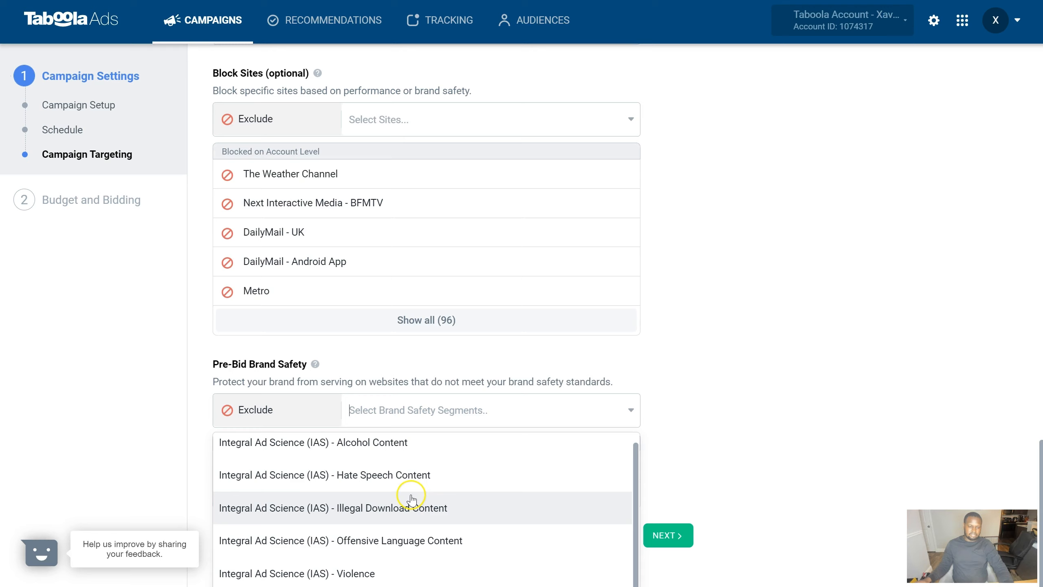
pyautogui.click(413, 479)
pyautogui.click(518, 417)
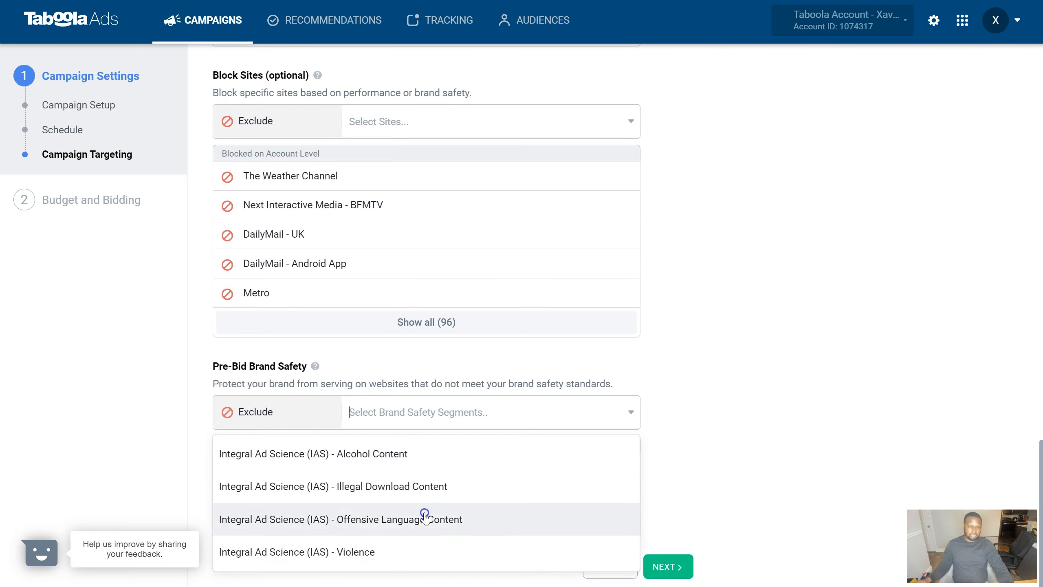
pyautogui.click(429, 486)
pyautogui.click(471, 412)
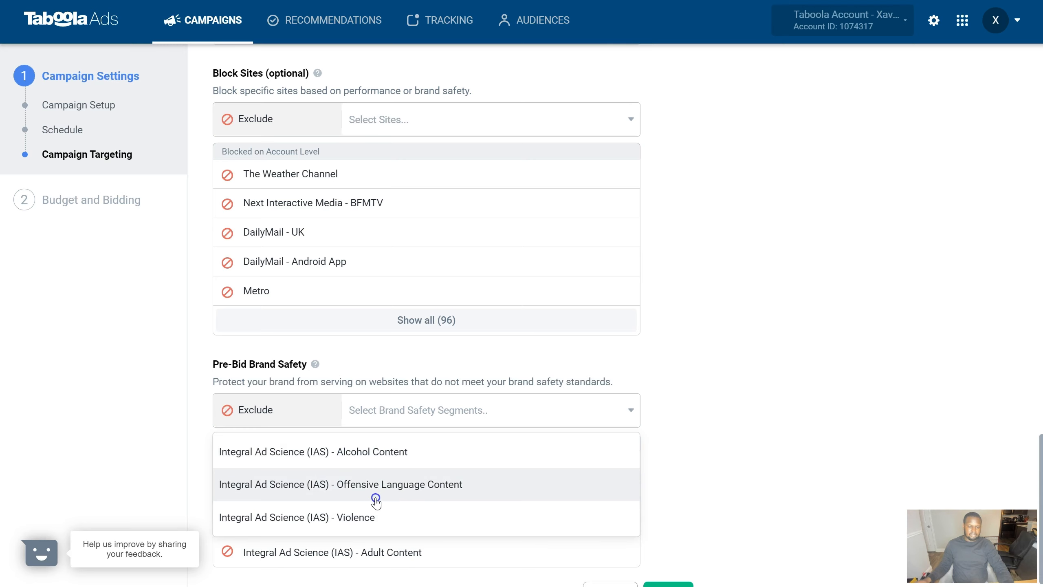
pyautogui.click(441, 478)
pyautogui.scroll(-2, 400, 523)
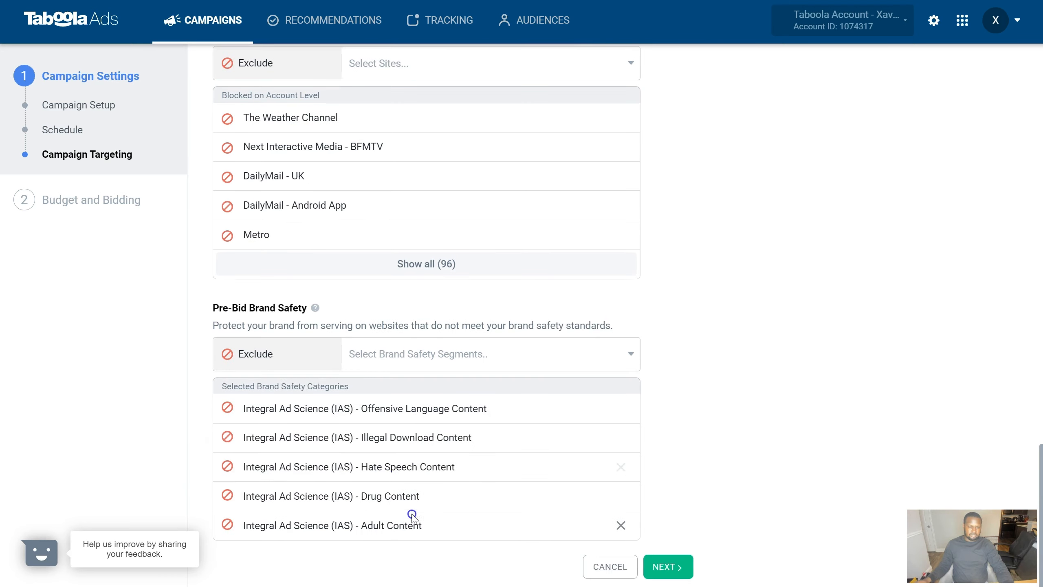
# Exclude the IAS Alcohol Content and Violence segments under Pre-Bid Brand Safety as well.
pyautogui.click(455, 347)
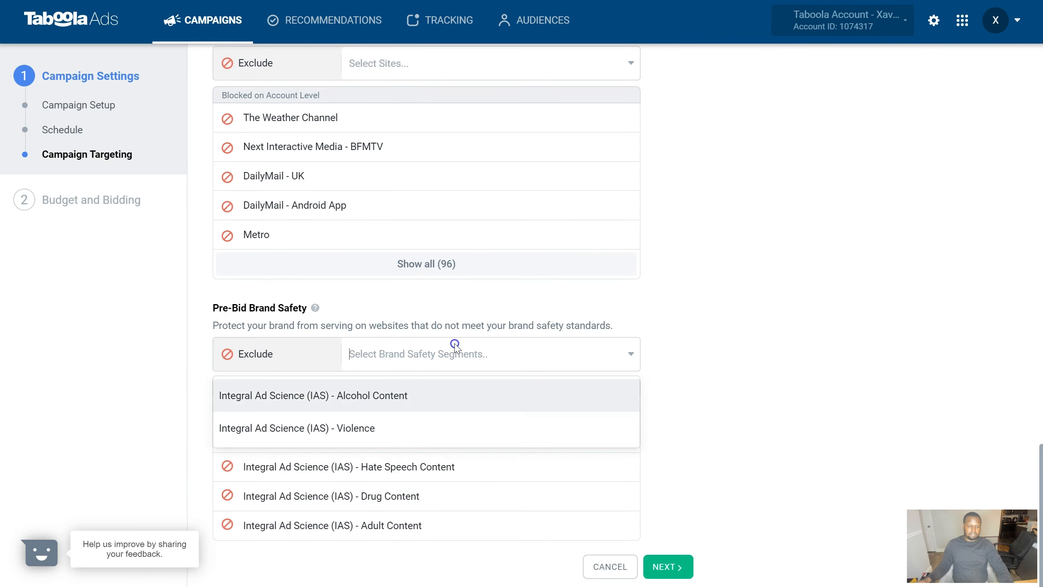
pyautogui.click(399, 397)
pyautogui.click(424, 356)
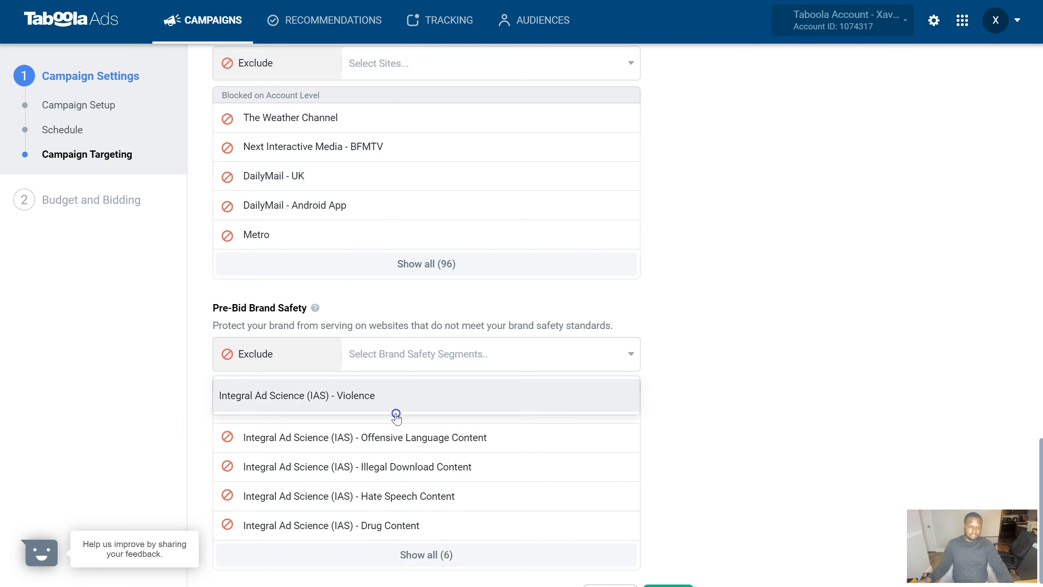
pyautogui.click(393, 405)
pyautogui.scroll(-1, 389, 505)
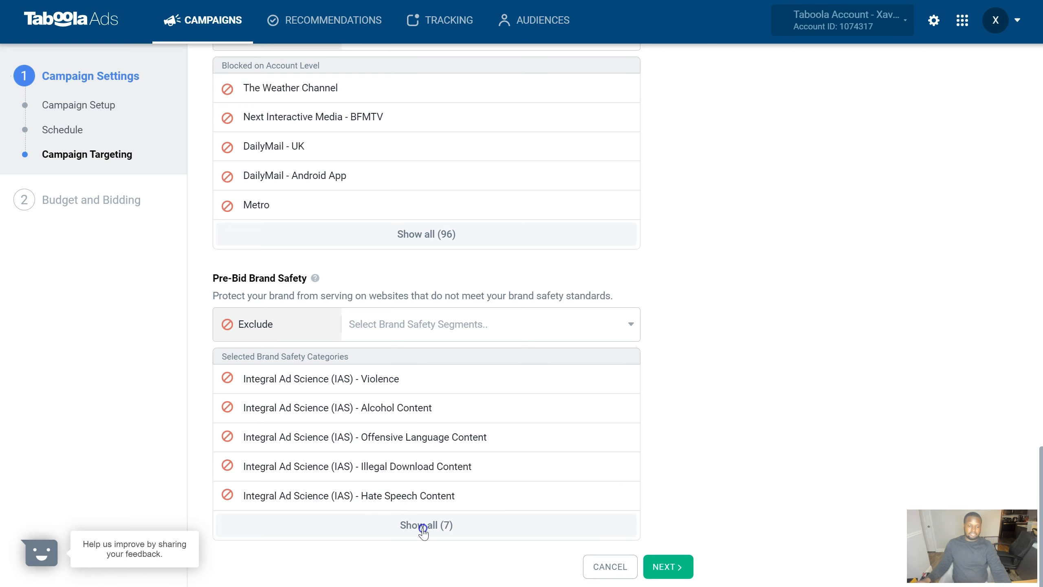
# Expand the full list of selected brand safety categories and check for further segments to exclude.
pyautogui.click(406, 527)
pyautogui.scroll(-2, 408, 514)
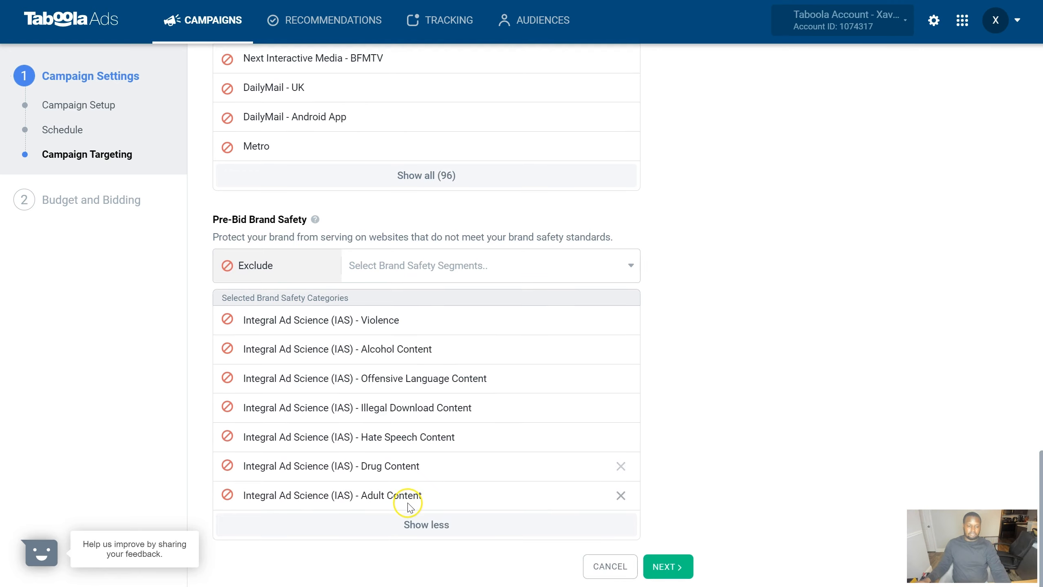
pyautogui.click(403, 264)
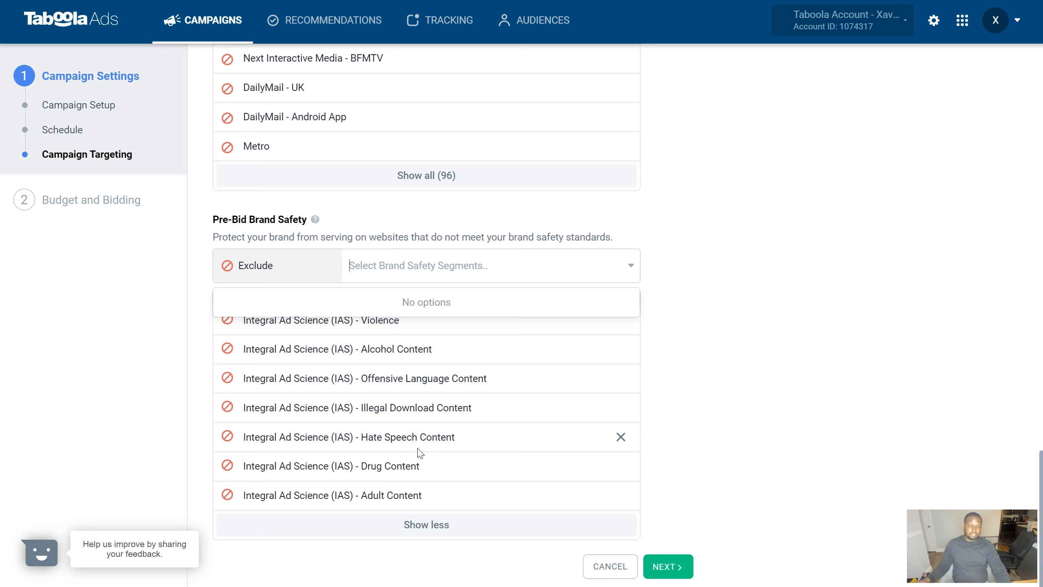
pyautogui.scroll(3, 820, 288)
pyautogui.scroll(-3, 787, 349)
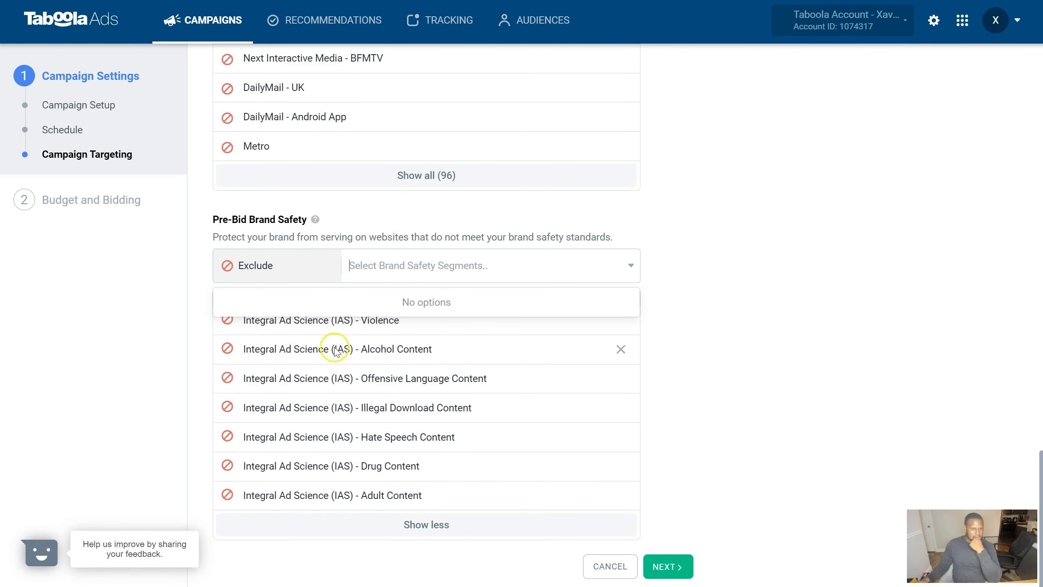
# Review the whole New Campaign form from Campaign Setup through Schedule to the end of Campaign Targeting.
pyautogui.scroll(2, 321, 388)
pyautogui.scroll(12, 496, 274)
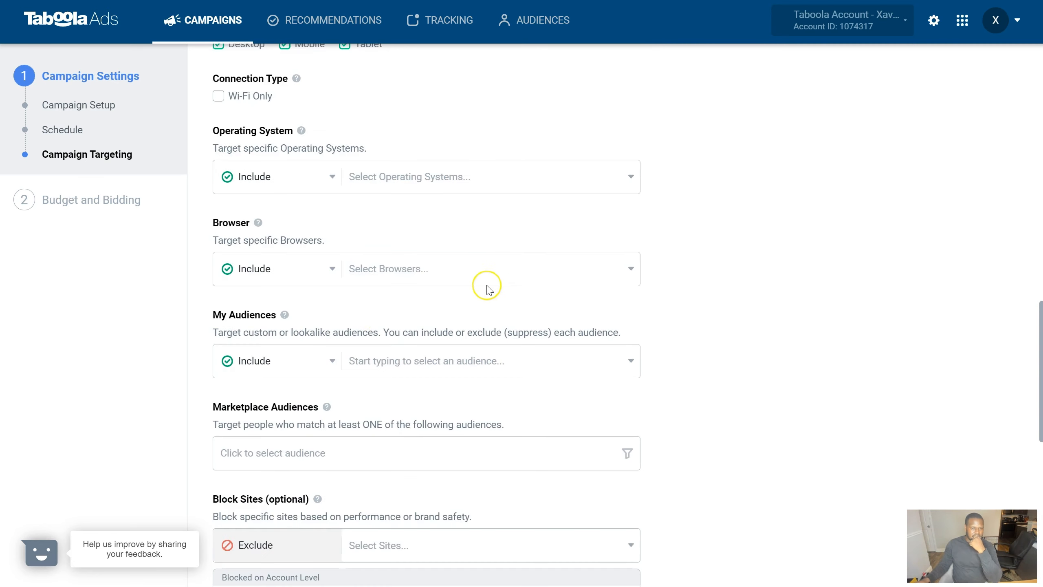
pyautogui.scroll(20, 284, 349)
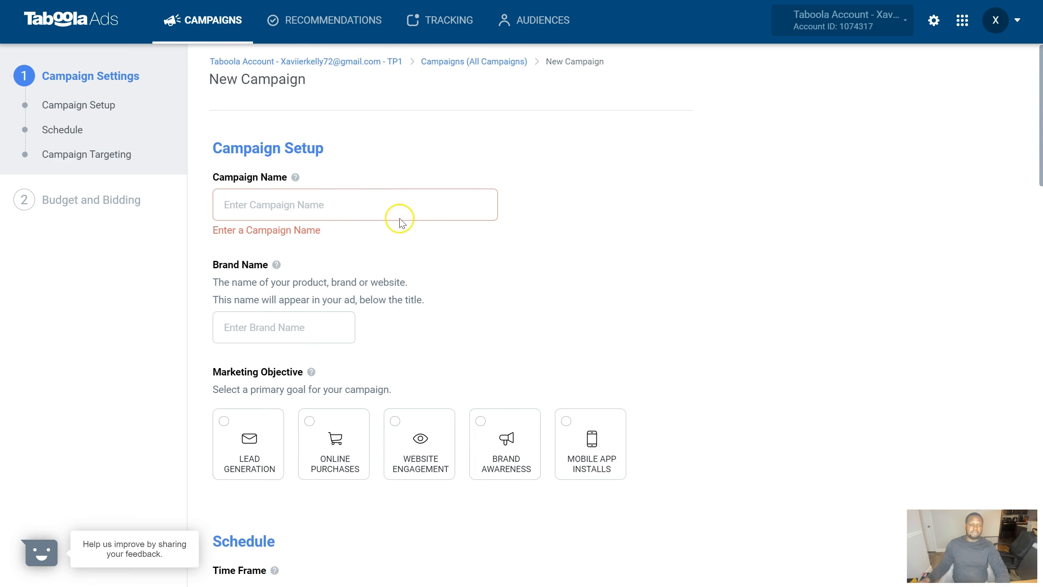
pyautogui.scroll(-20, 384, 339)
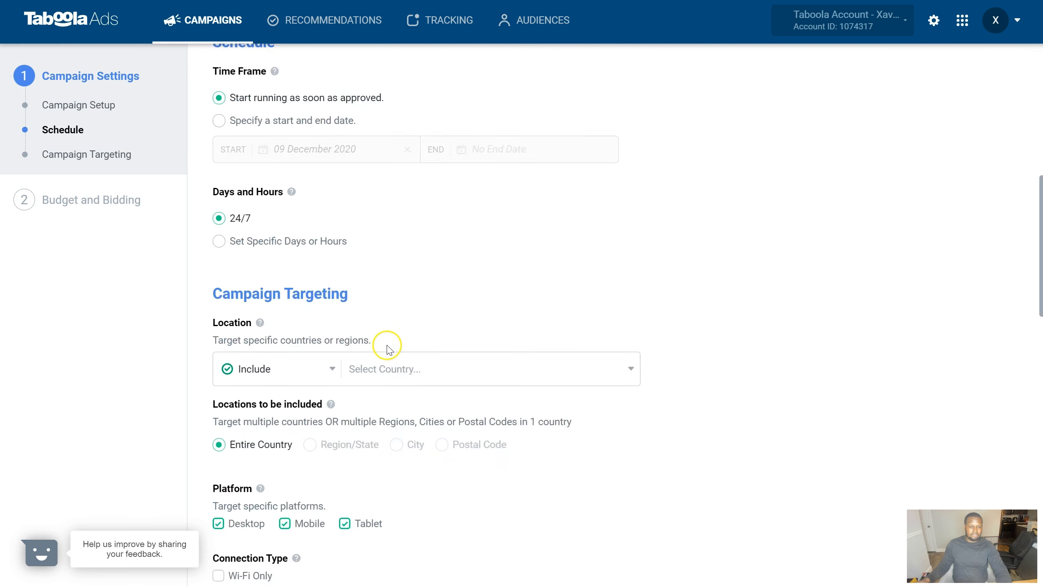
pyautogui.scroll(-8, 383, 345)
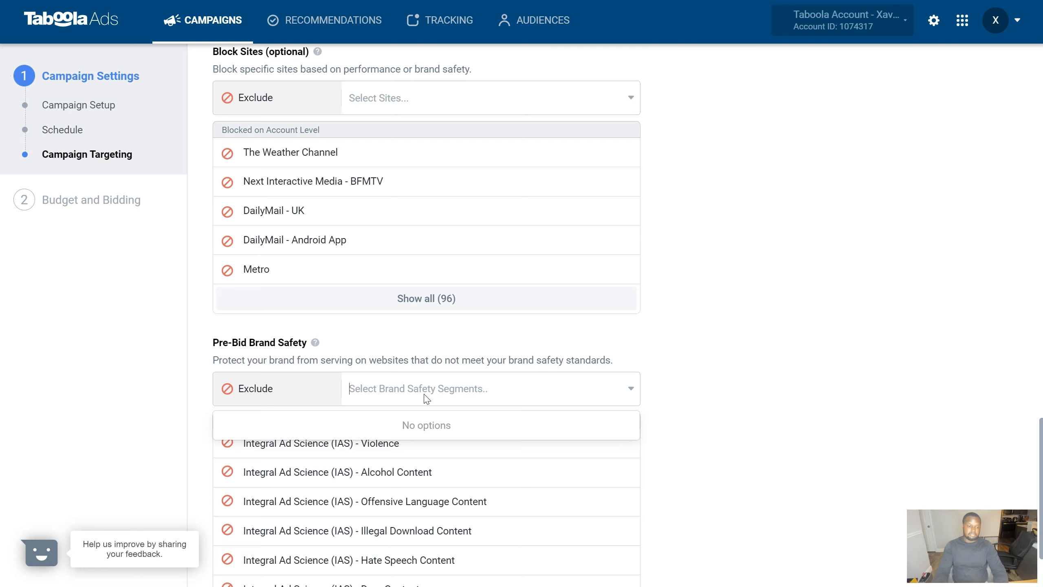
pyautogui.scroll(-3, 427, 368)
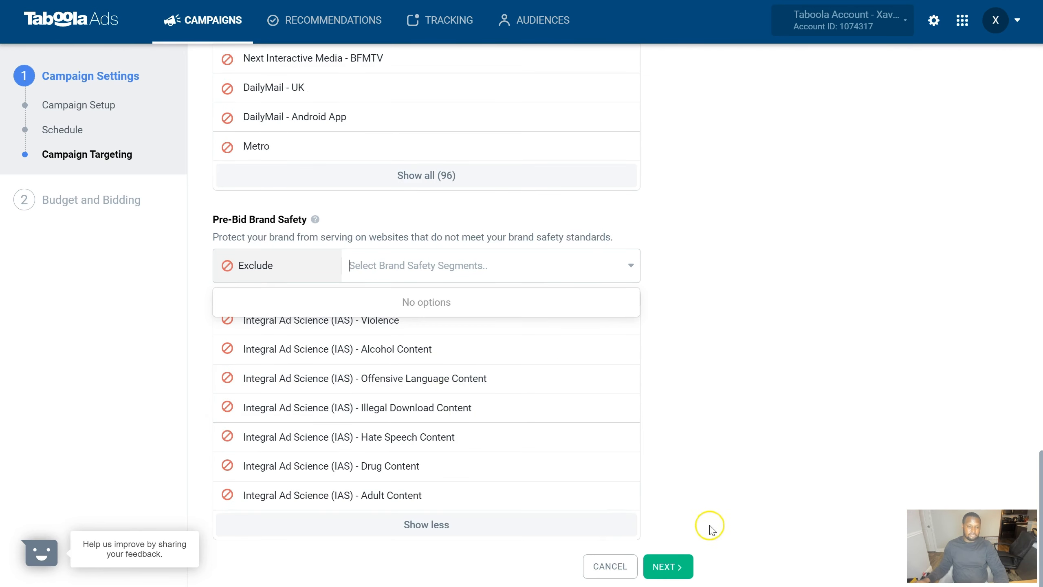
# Examine the My Audiences, Marketplace Audiences, Block Sites and Pre-Bid Brand Safety sections of the campaign targeting.
pyautogui.scroll(5, 711, 530)
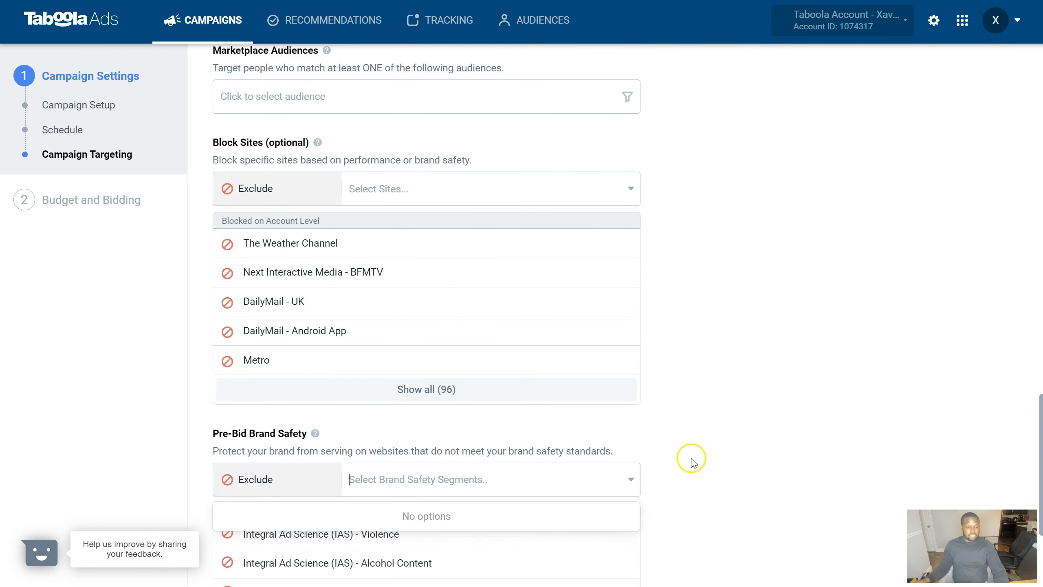
pyautogui.scroll(3, 616, 450)
pyautogui.scroll(-6, 619, 450)
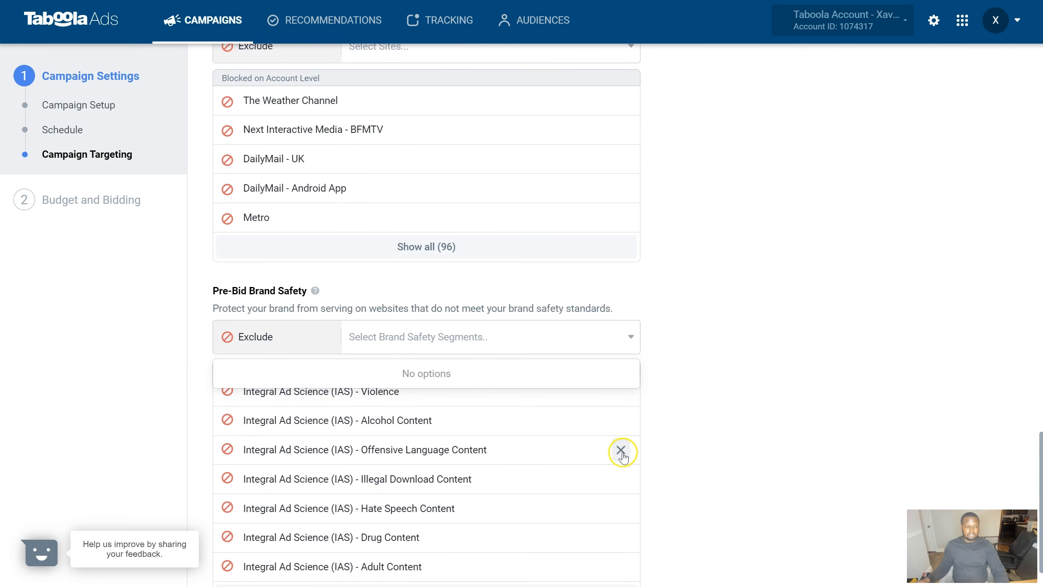
pyautogui.scroll(-2, 451, 410)
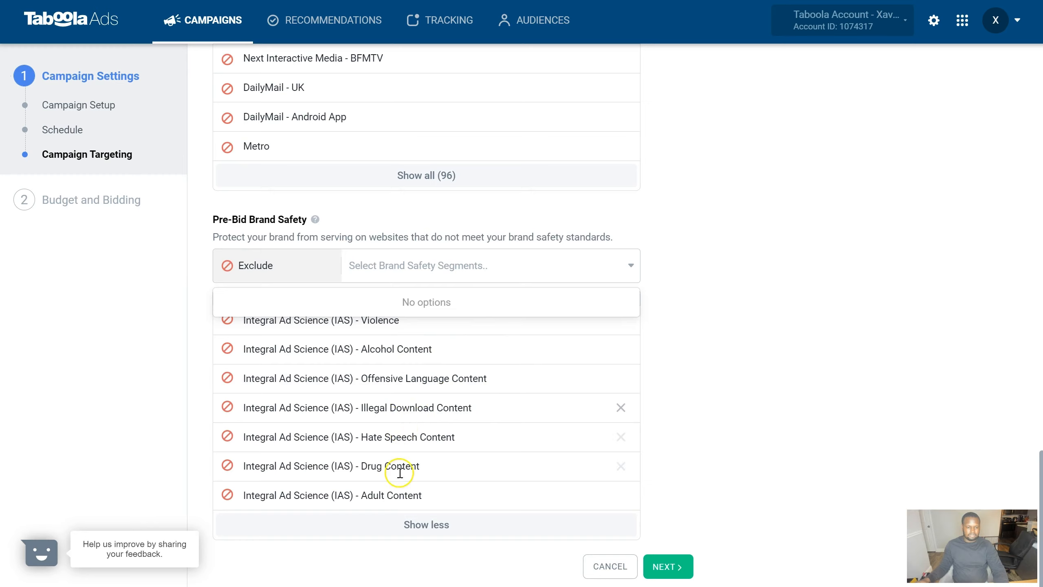
pyautogui.scroll(5, 400, 472)
pyautogui.scroll(-5, 379, 431)
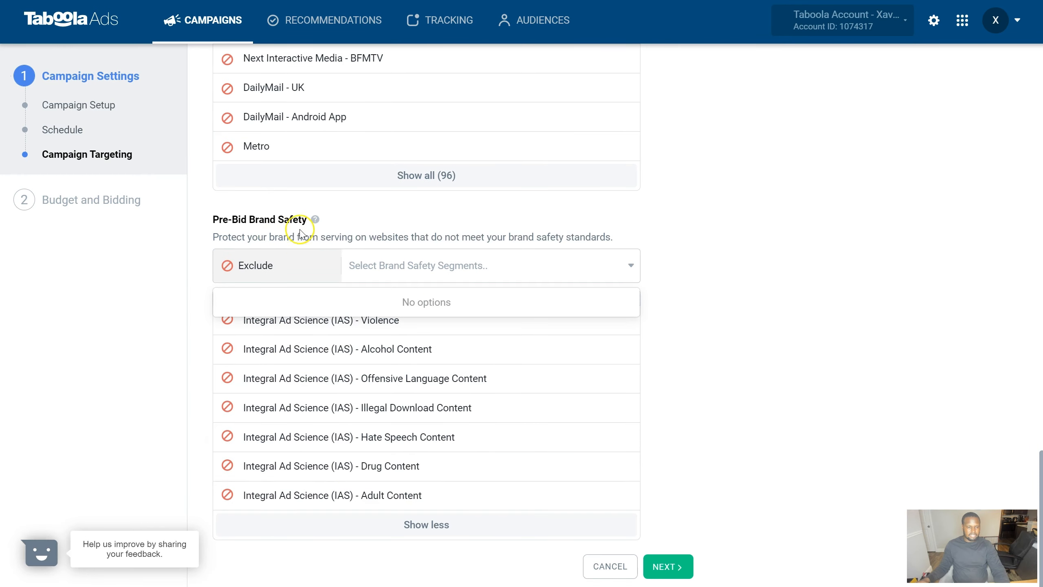
pyautogui.scroll(5, 347, 510)
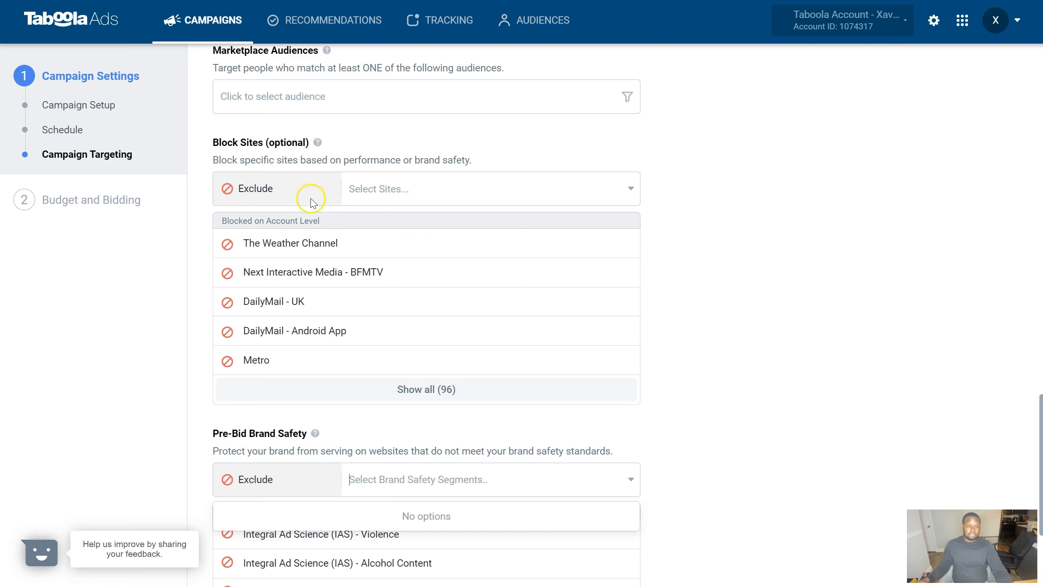
pyautogui.scroll(3, 388, 308)
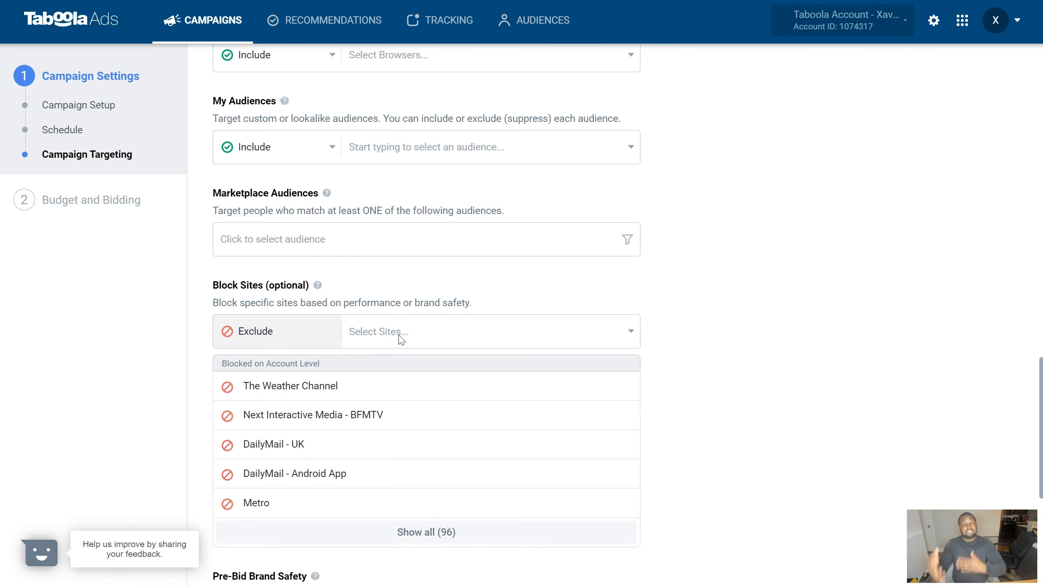
pyautogui.scroll(-3, 401, 339)
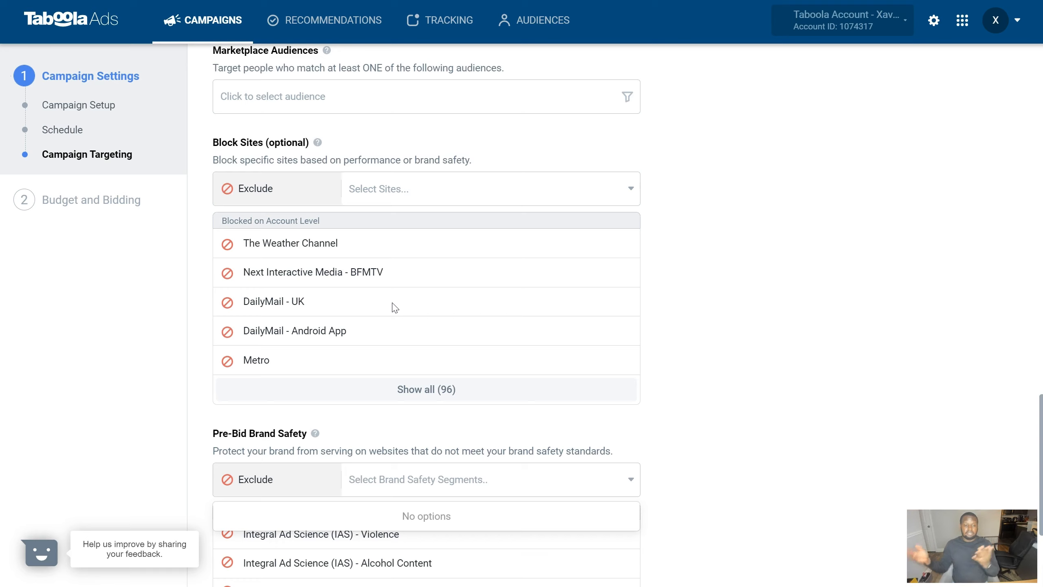
# Close the brand safety segment list and expand all sites blocked on account level.
pyautogui.click(417, 404)
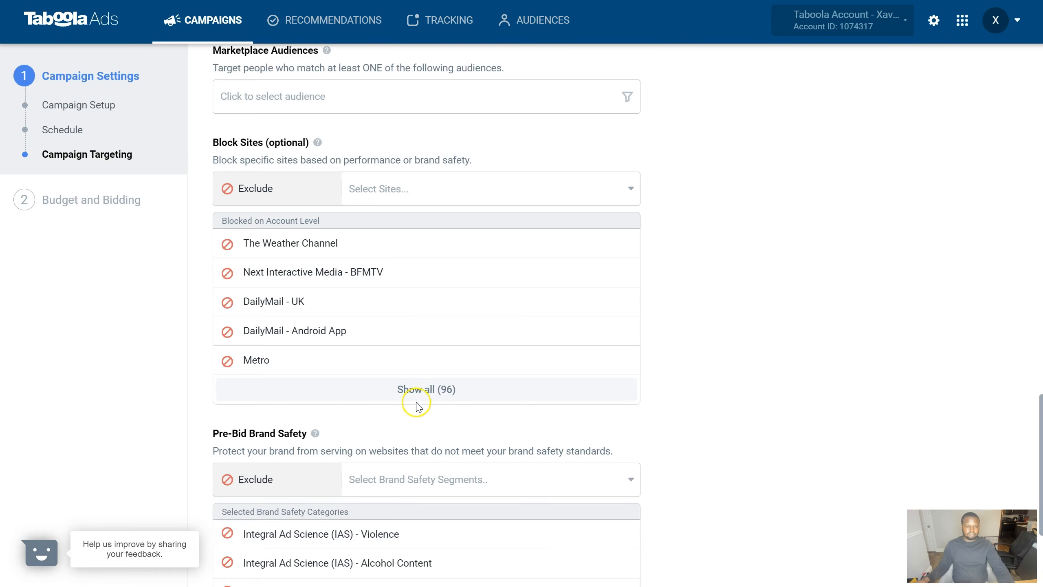
pyautogui.click(416, 393)
pyautogui.moveTo(365, 340); pyautogui.dragTo(255, 331)
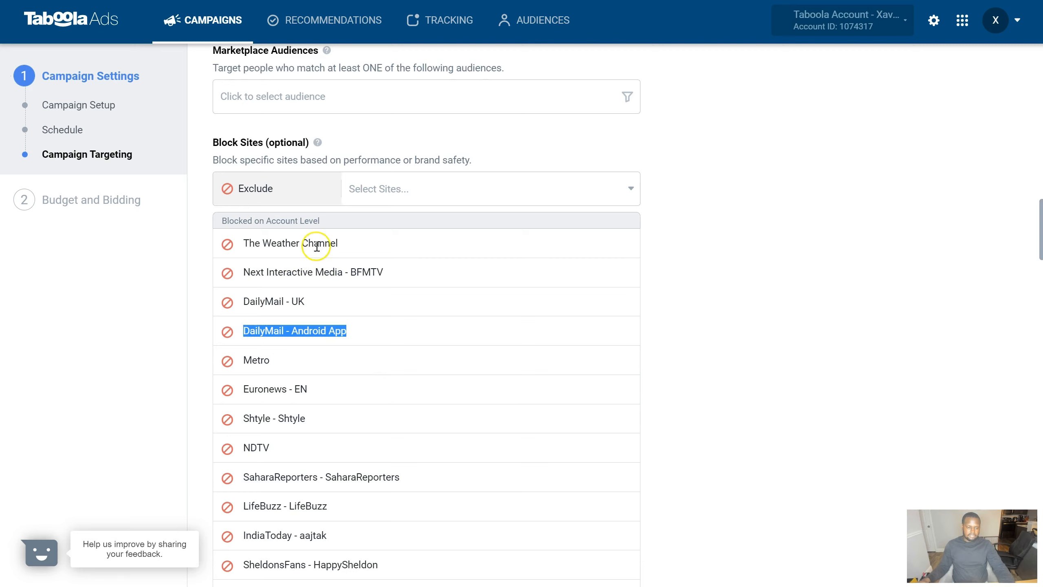
# Look up the blocked site "Next Interactive Media - BFMTV" in a Google search and return to the Taboola campaign.
pyautogui.moveTo(385, 277); pyautogui.dragTo(253, 274)
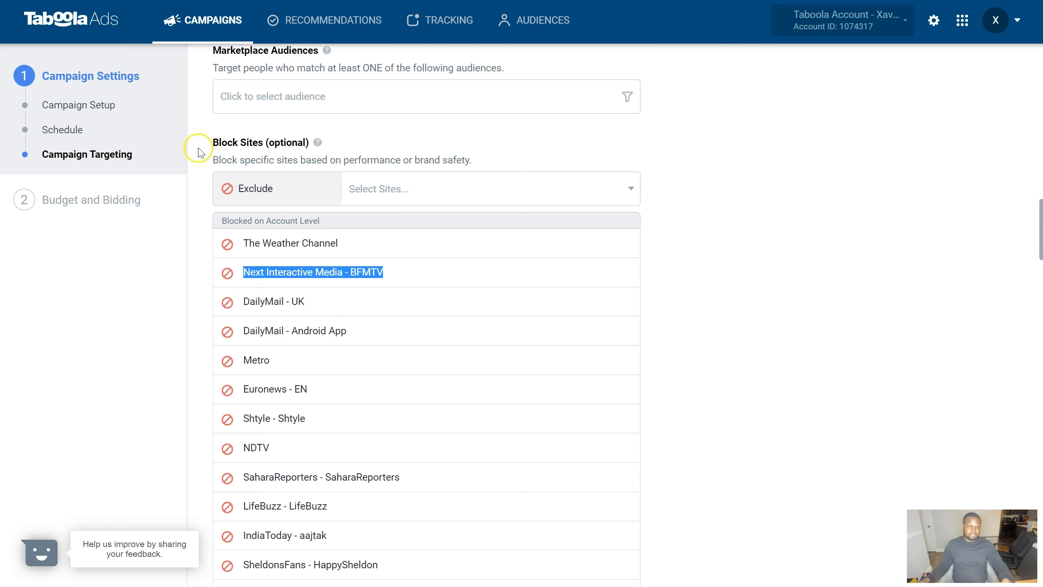
pyautogui.hotkey('ctrl', 'c')
pyautogui.hotkey('ctrl', 't')
pyautogui.hotkey('ctrl', 'v')
pyautogui.press('Return')
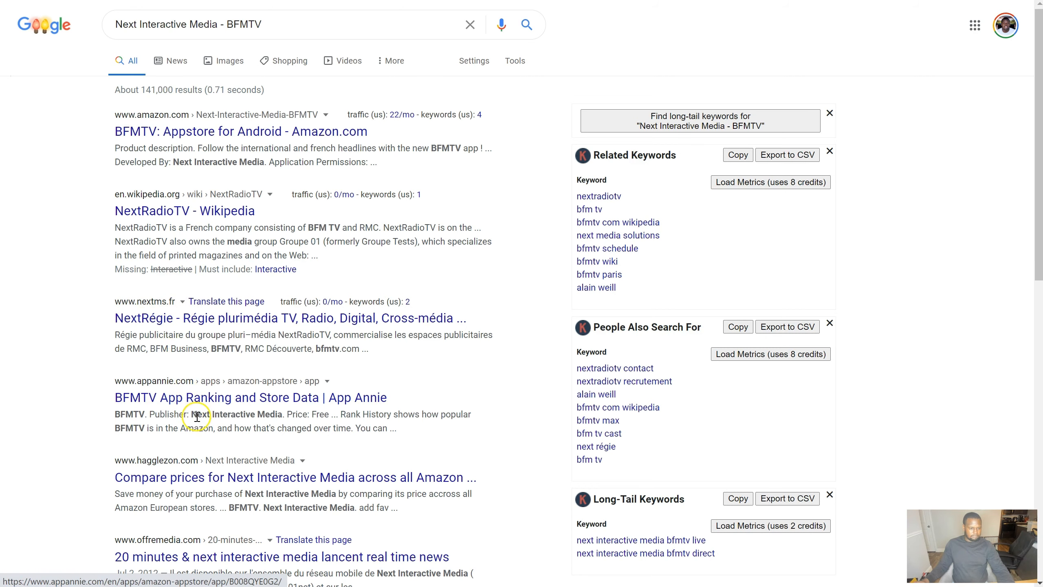
pyautogui.hotkey('ctrl', 'w')
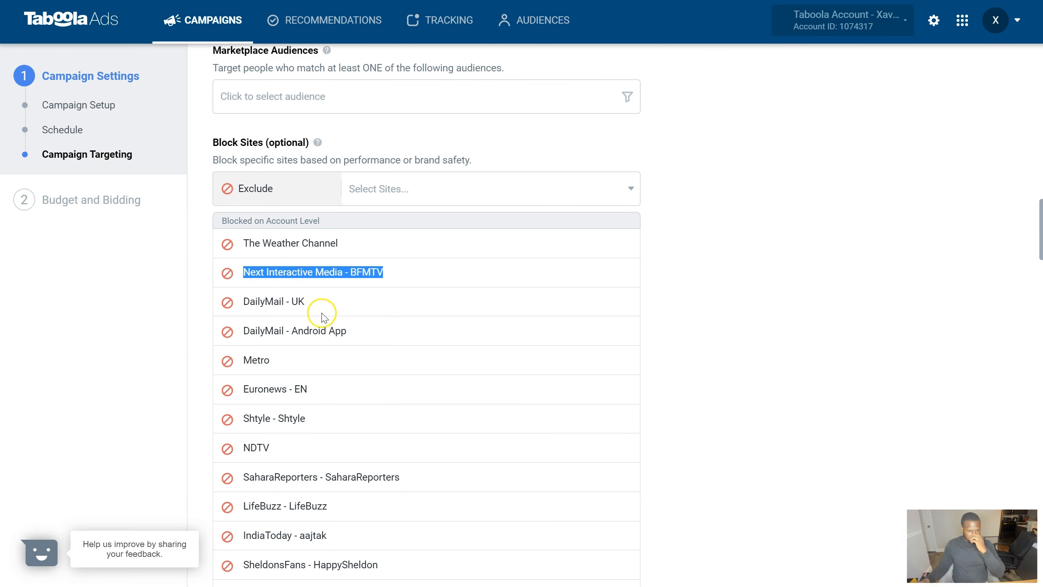
# Copy the blocked site name "LifeBuzz - LifeBuzz" from the account-level list and switch to the Google search.
pyautogui.scroll(-1, 297, 424)
pyautogui.scroll(-4, 297, 427)
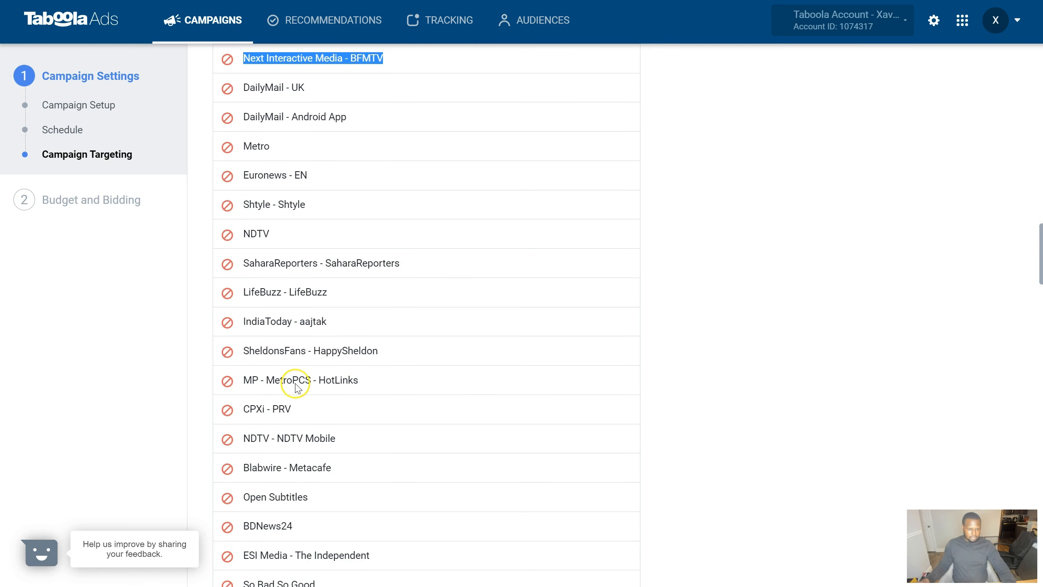
pyautogui.moveTo(345, 296); pyautogui.dragTo(269, 294)
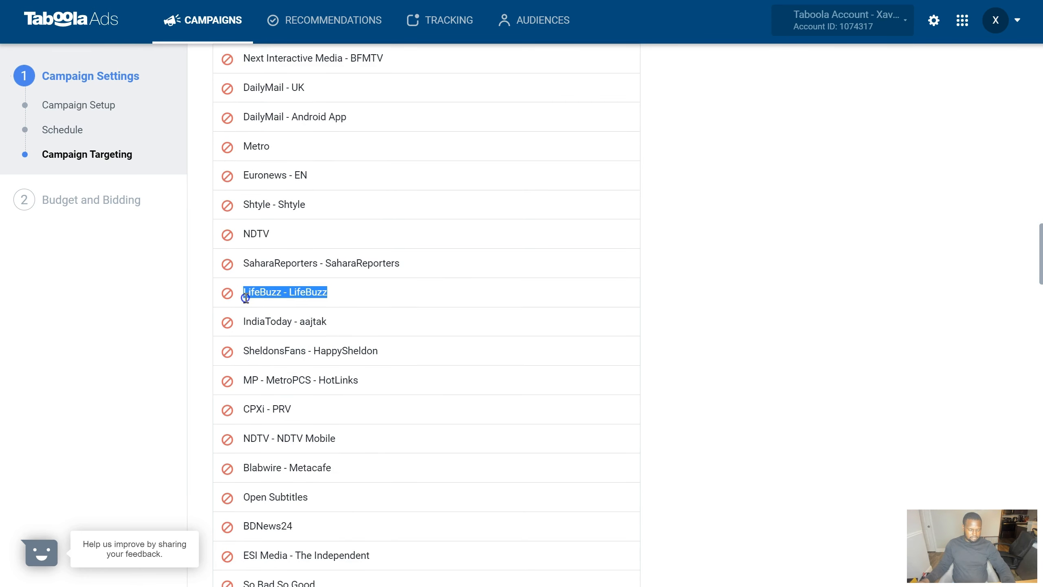
pyautogui.click(349, 1)
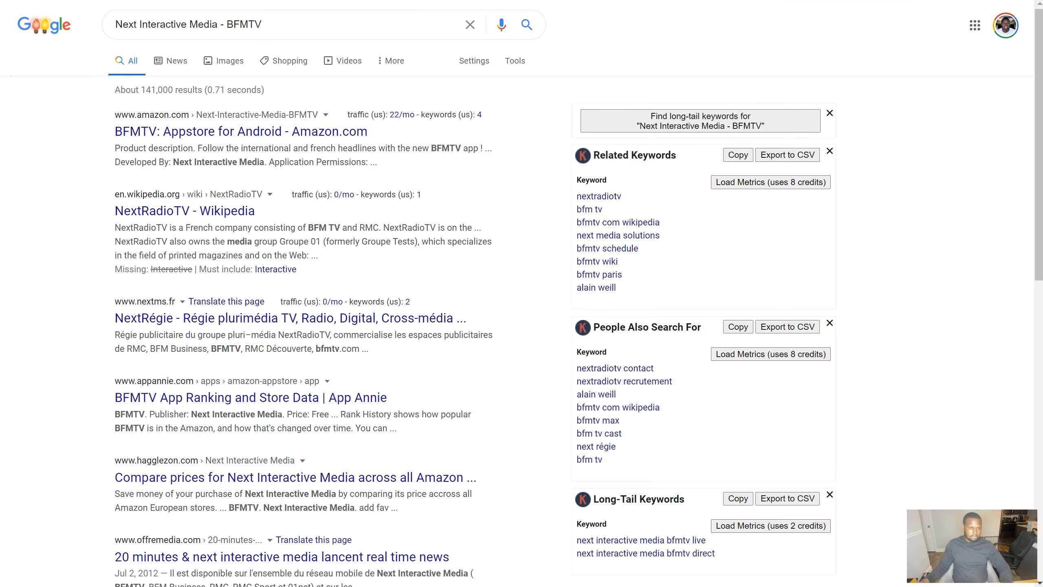
pyautogui.hotkey('ctrl', 'l')
pyautogui.write('v')
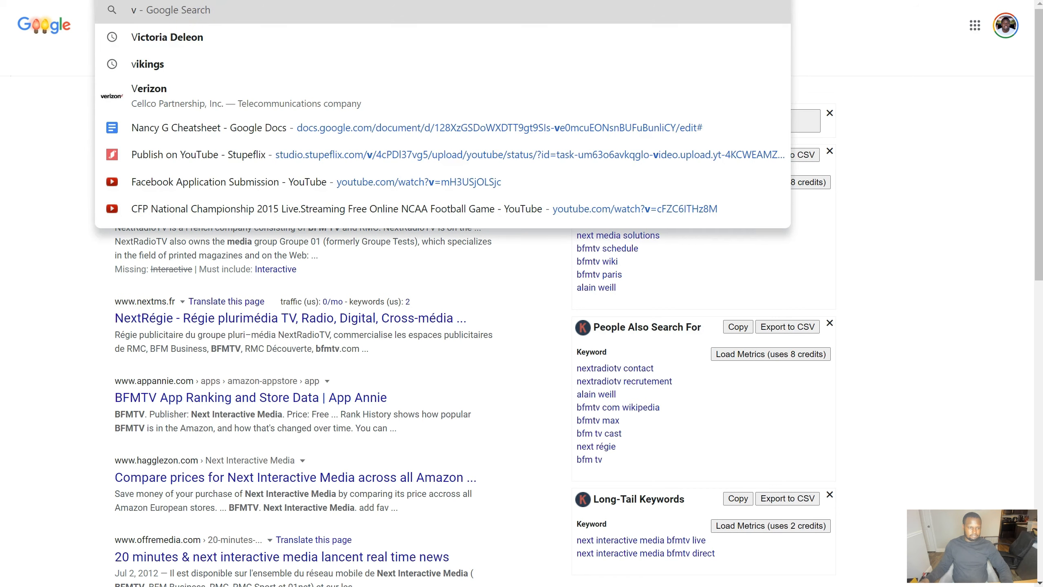
pyautogui.write('v')
pyautogui.click(78, 75)
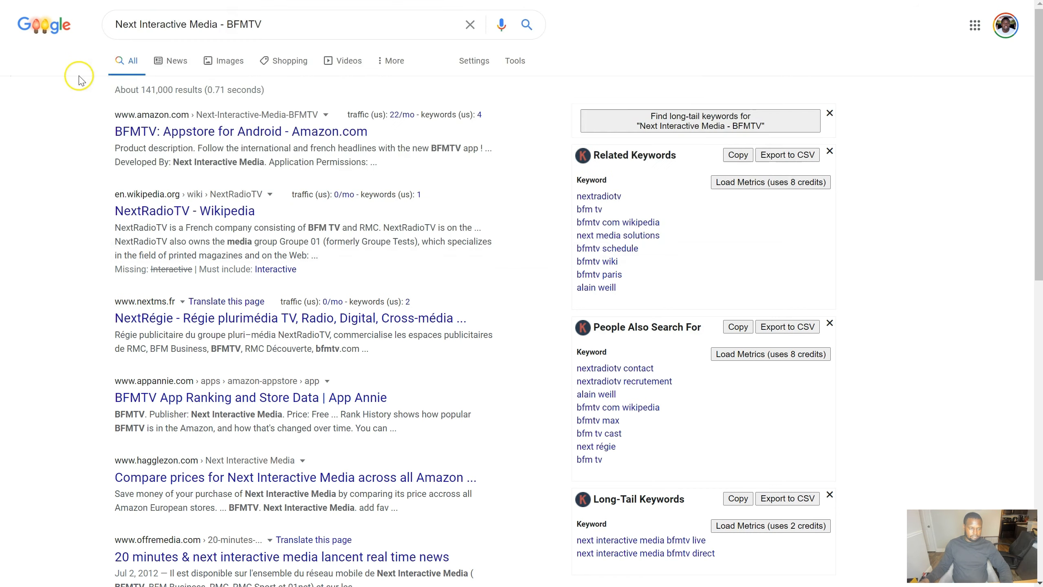
# Replace the Google query with the copied name "LifeBuzz - LifeBuzz" and run the search.
pyautogui.click(218, 19)
pyautogui.hotkey('ctrl', 'a')
pyautogui.click(219, 19)
pyautogui.hotkey('ctrl', 'a')
pyautogui.hotkey('ctrl', 'v')
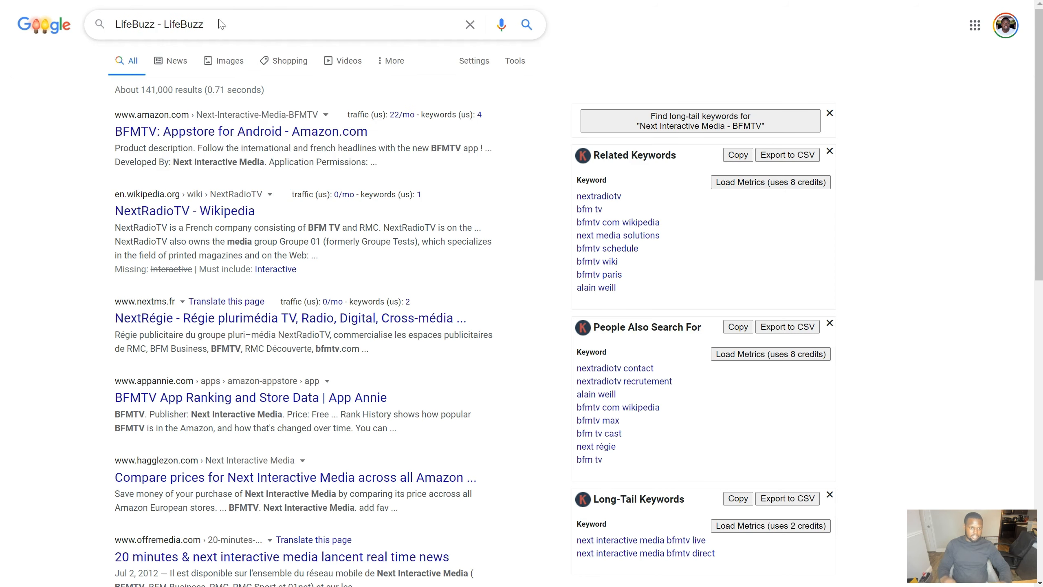
pyautogui.press('Return')
# Open the LifeBuzz website from the search results and look over its home page.
pyautogui.click(125, 141)
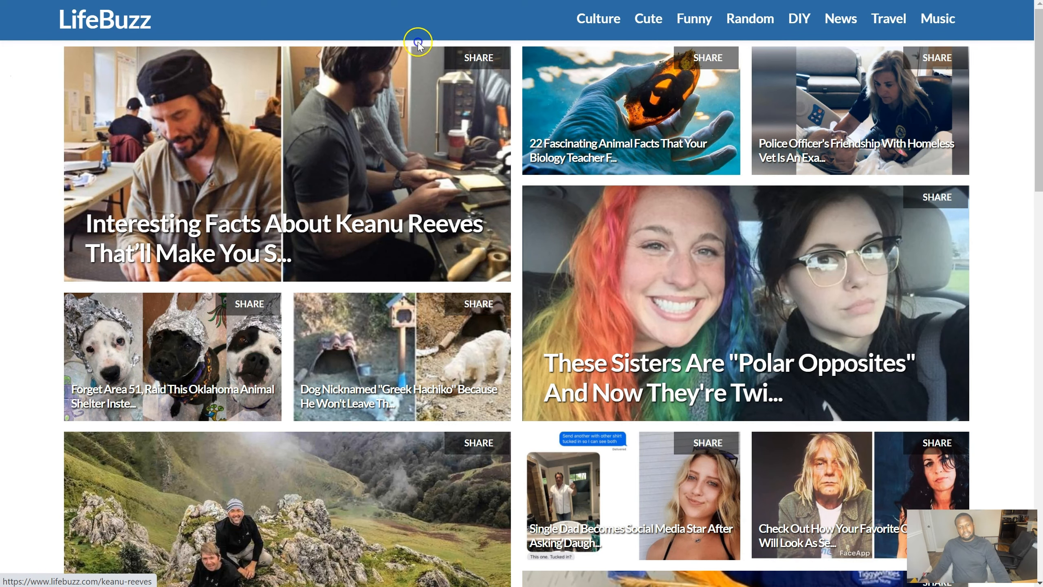
pyautogui.scroll(-5, 418, 43)
pyautogui.scroll(4, 317, 120)
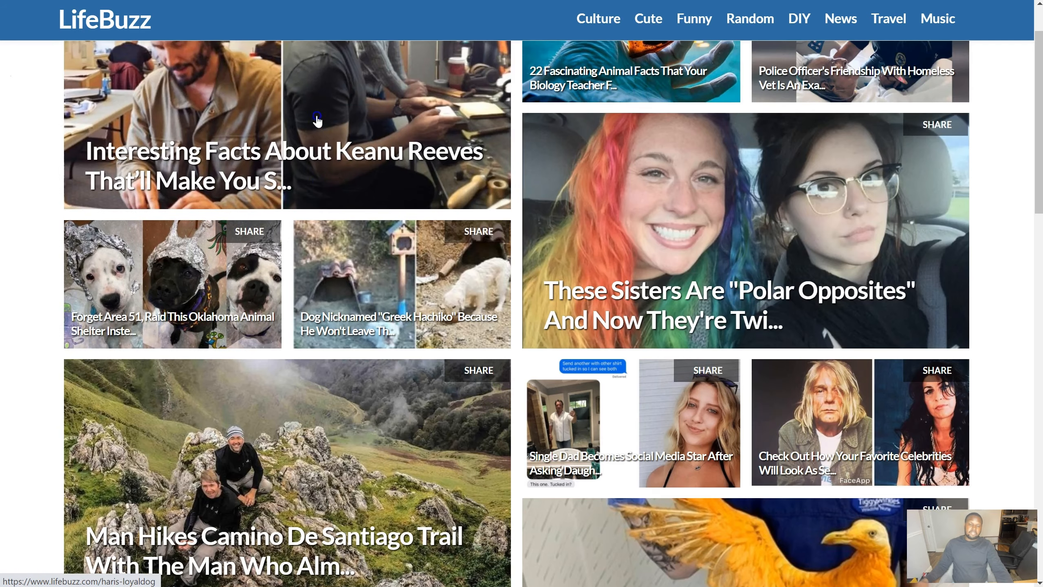
pyautogui.scroll(2, 316, 116)
pyautogui.click(230, 184)
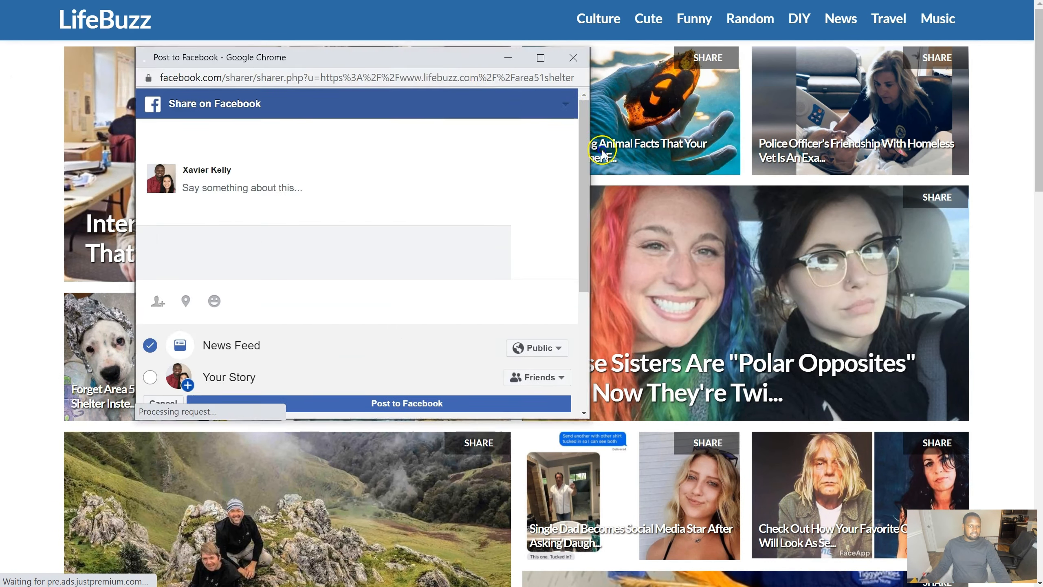
pyautogui.moveTo(447, 108); pyautogui.dragTo(641, 176)
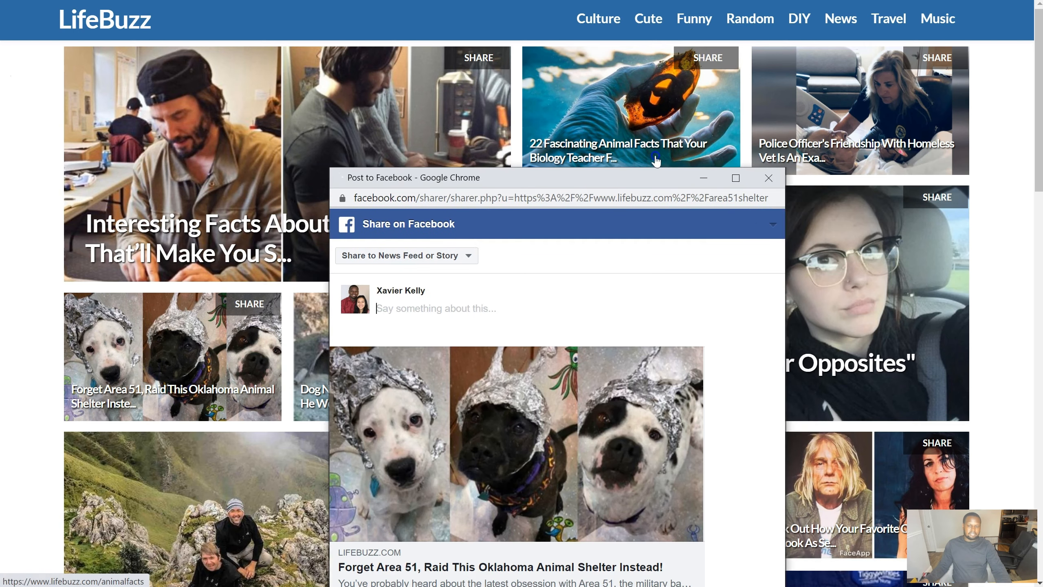
pyautogui.click(767, 178)
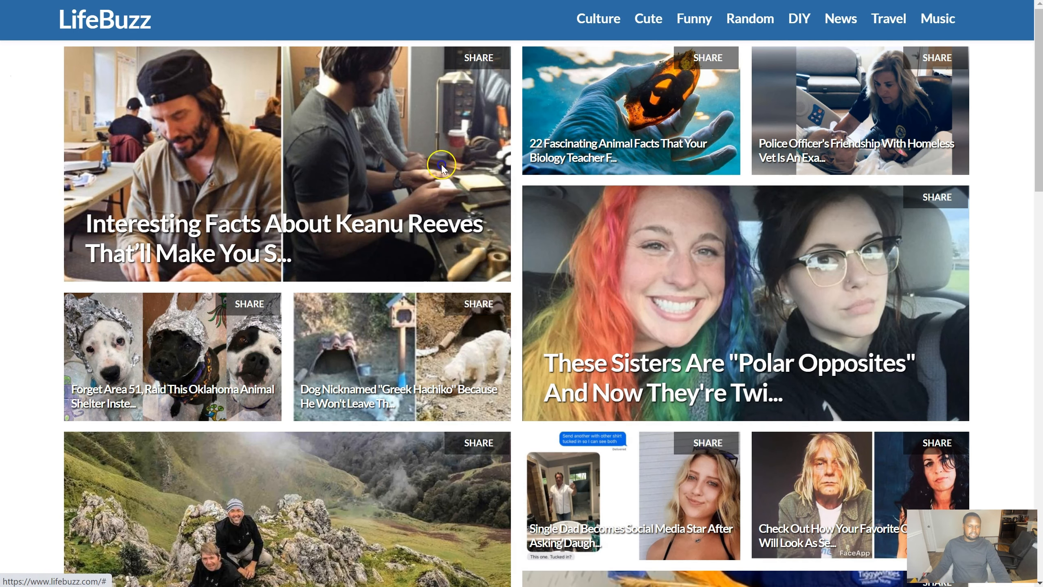
# Open the LifeBuzz article about Keanu Reeves, examine its advertisement placements down the page, and return to the Taboola campaign.
pyautogui.click(429, 165)
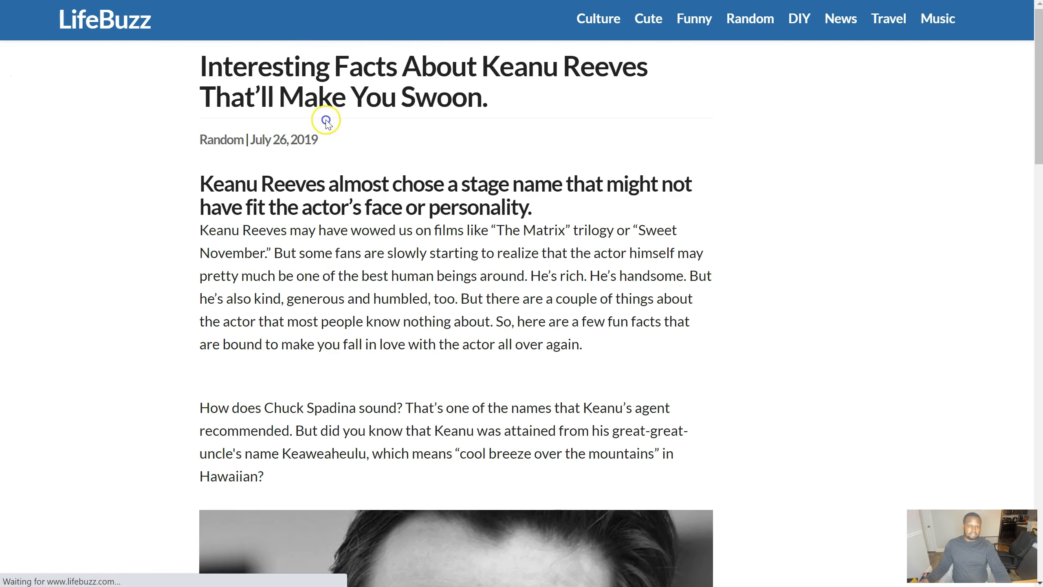
pyautogui.scroll(-4, 226, 191)
pyautogui.scroll(-8, 299, 192)
pyautogui.scroll(-15, 300, 192)
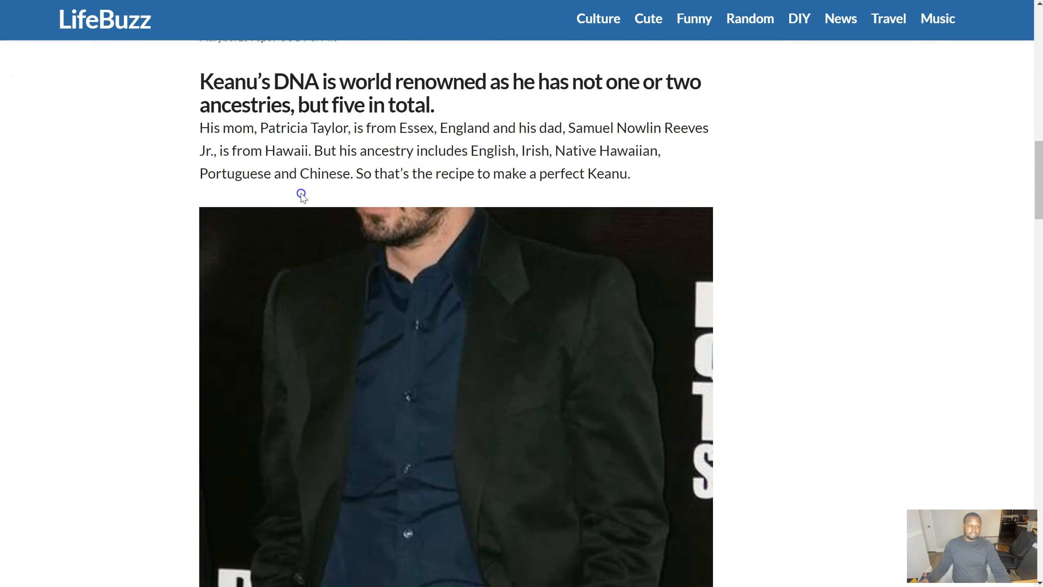
pyautogui.scroll(-15, 302, 192)
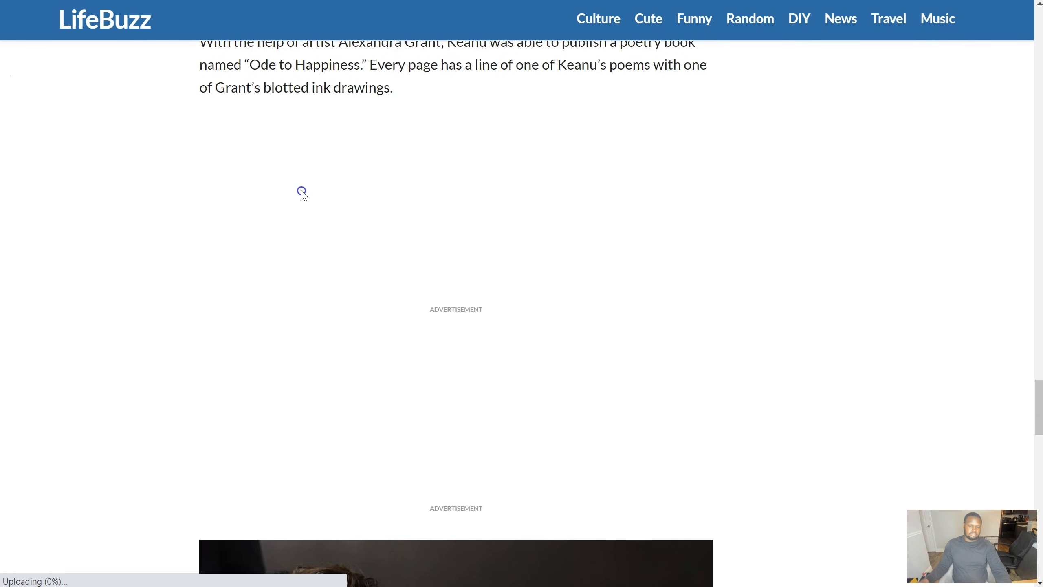
pyautogui.scroll(-10, 302, 193)
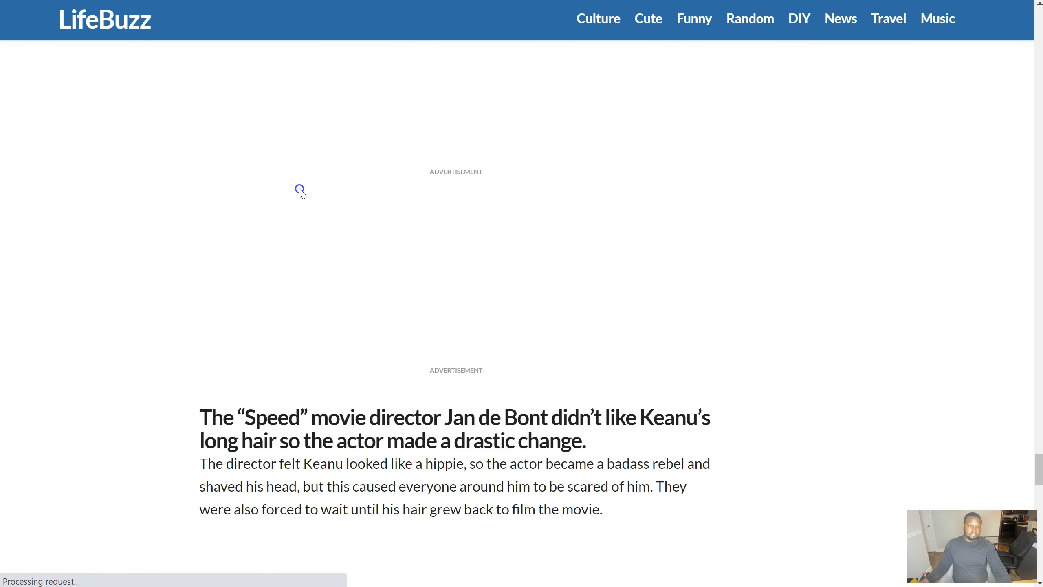
pyautogui.scroll(-10, 300, 192)
pyautogui.scroll(-12, 302, 188)
pyautogui.scroll(-12, 602, 185)
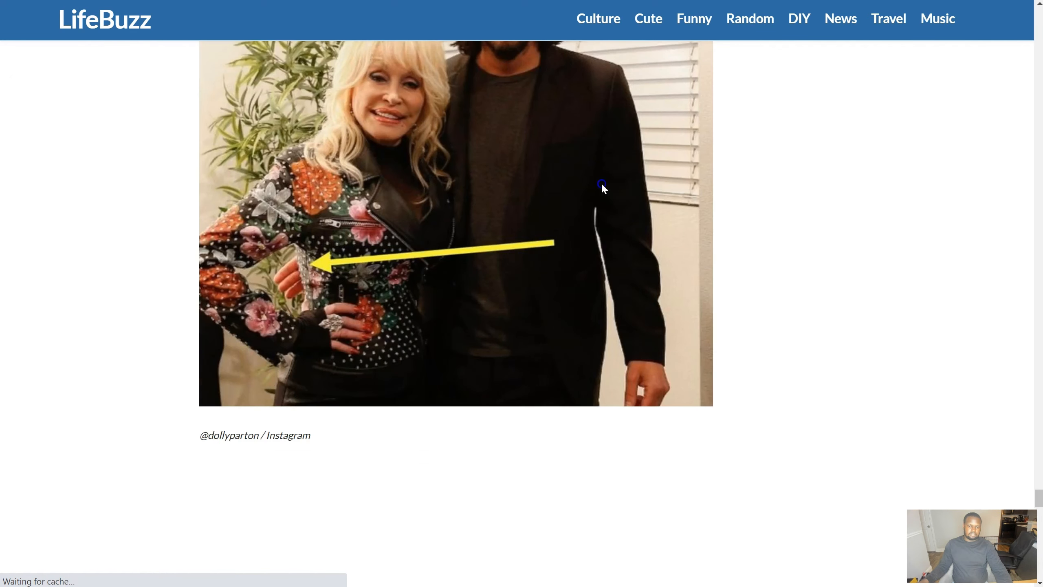
pyautogui.scroll(-3, 602, 185)
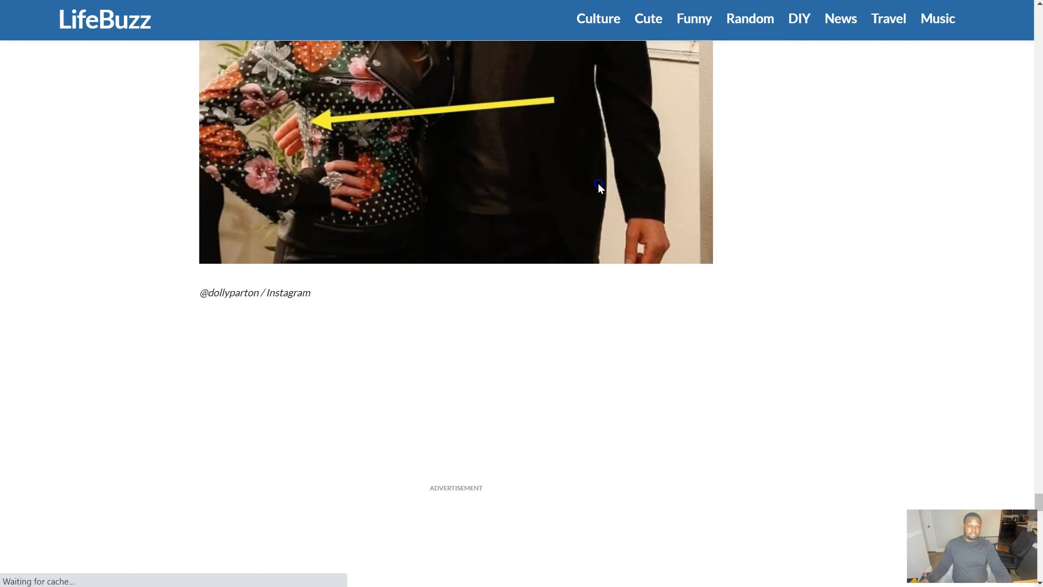
pyautogui.scroll(-20, 598, 187)
pyautogui.scroll(-15, 461, 191)
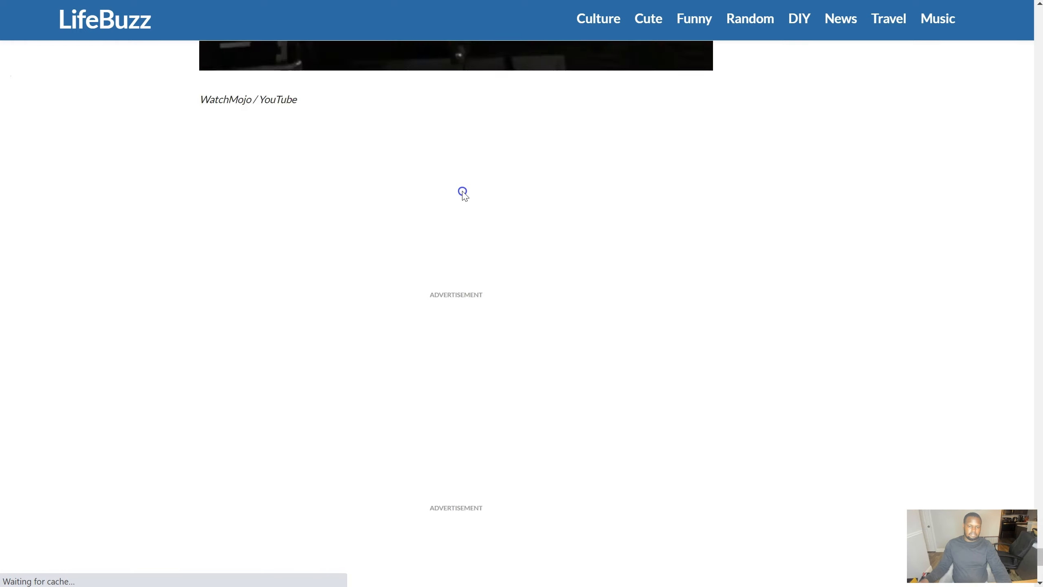
pyautogui.scroll(-20, 442, 211)
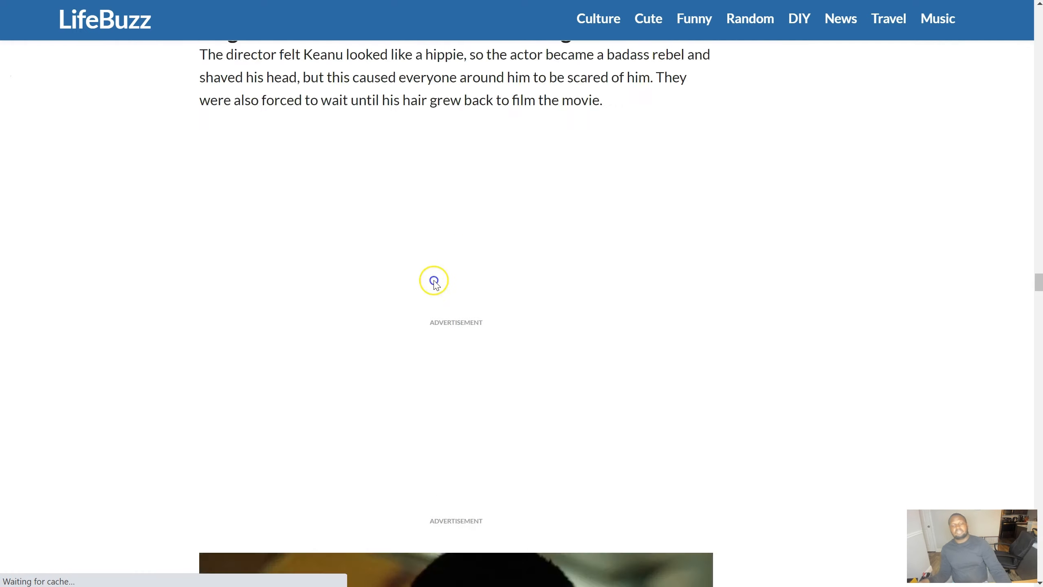
pyautogui.scroll(10, 442, 285)
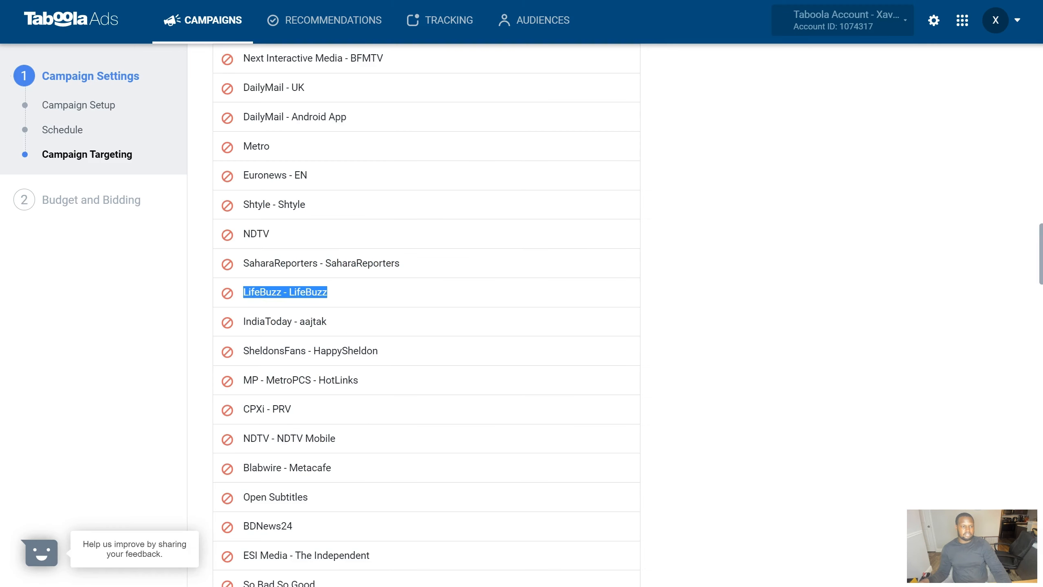
# Look through the New Campaign form and the sites blocked on account level, and collapse the blocked sites list.
pyautogui.scroll(15, 284, 216)
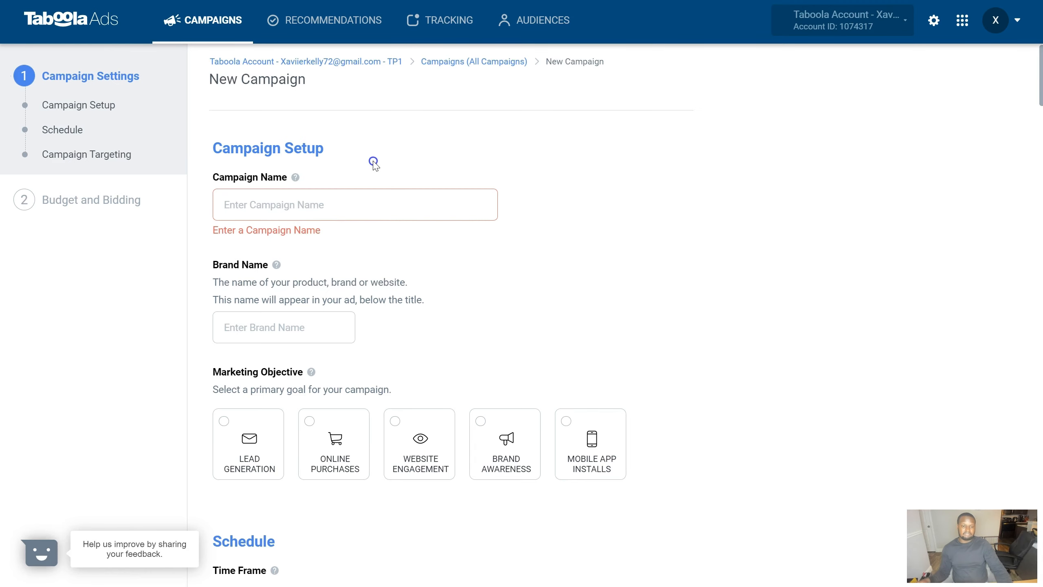
pyautogui.scroll(-20, 373, 163)
pyautogui.scroll(10, 306, 235)
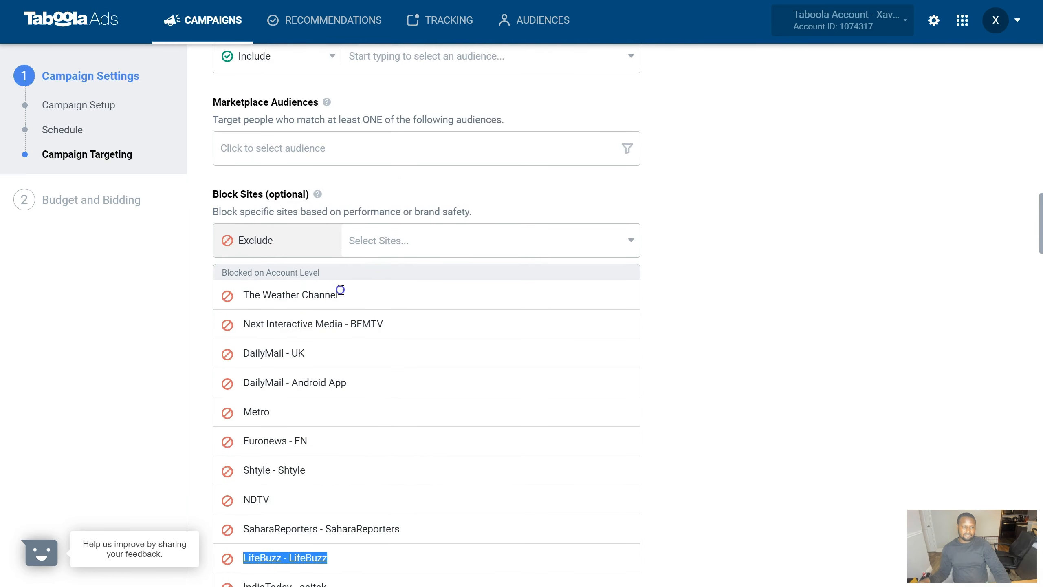
pyautogui.scroll(-20, 315, 247)
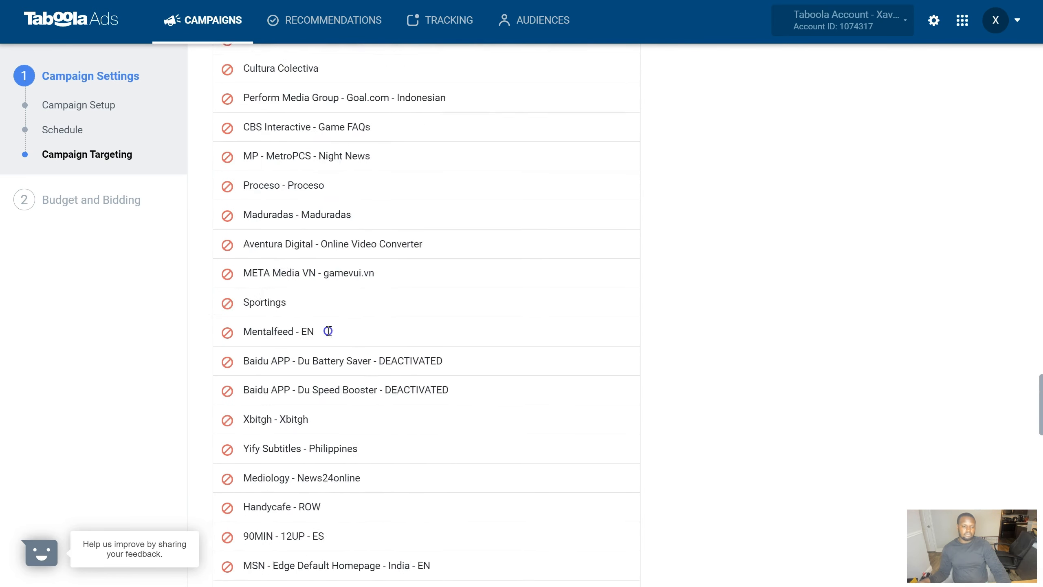
pyautogui.scroll(1, 417, 262)
pyautogui.click(419, 256)
pyautogui.scroll(5, 345, 247)
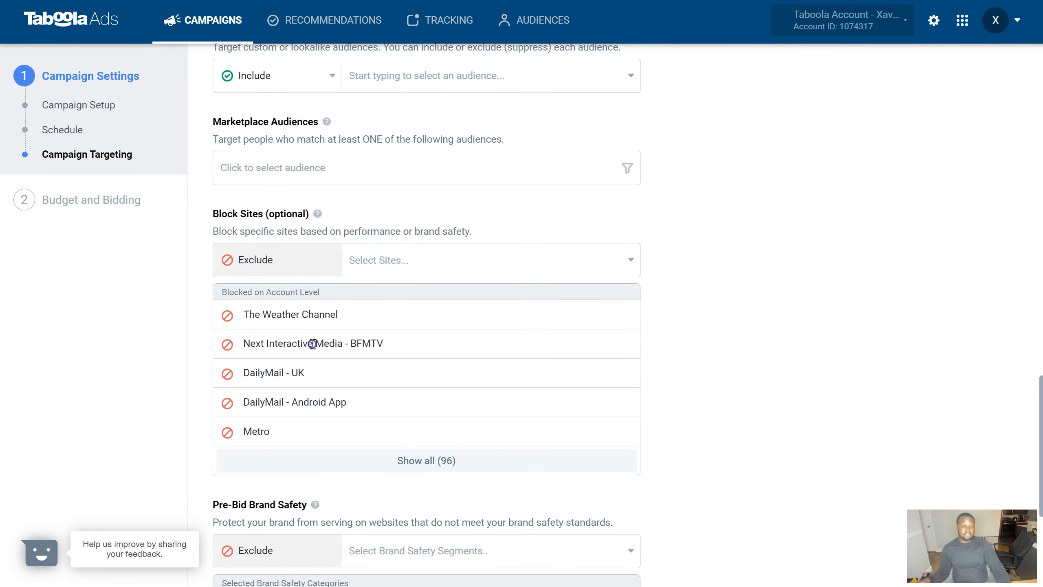
# Examine the Block Sites section and the Integral Ad Science categories selected under Pre-Bid Brand Safety.
pyautogui.scroll(7, 312, 344)
pyautogui.scroll(-5, 328, 394)
pyautogui.scroll(10, 321, 384)
pyautogui.scroll(-16, 321, 374)
pyautogui.scroll(-3, 321, 374)
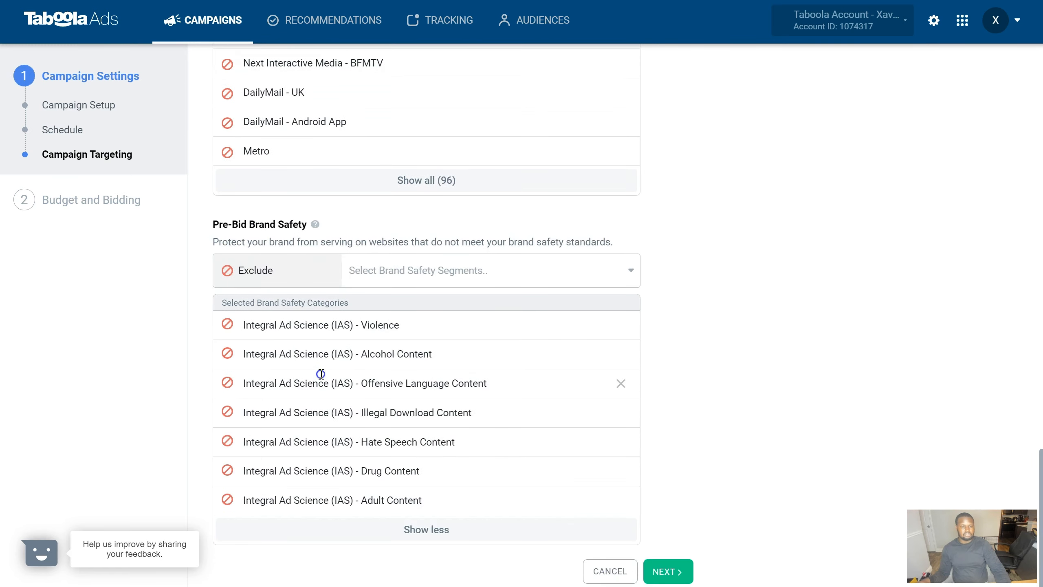
pyautogui.scroll(3, 321, 374)
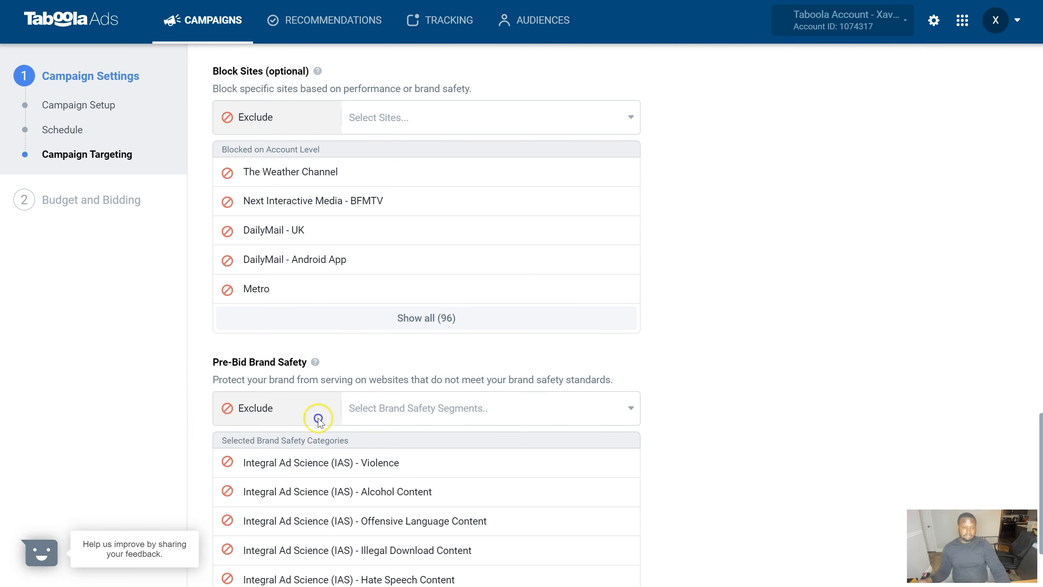
pyautogui.scroll(-2, 325, 438)
pyautogui.scroll(-2, 386, 319)
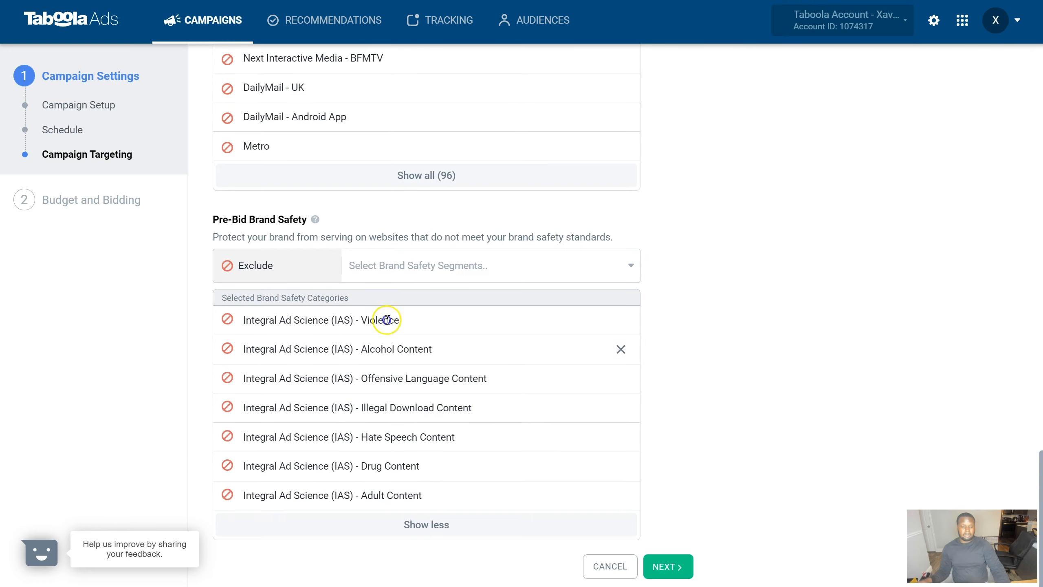
pyautogui.scroll(5, 424, 501)
pyautogui.scroll(-5, 438, 424)
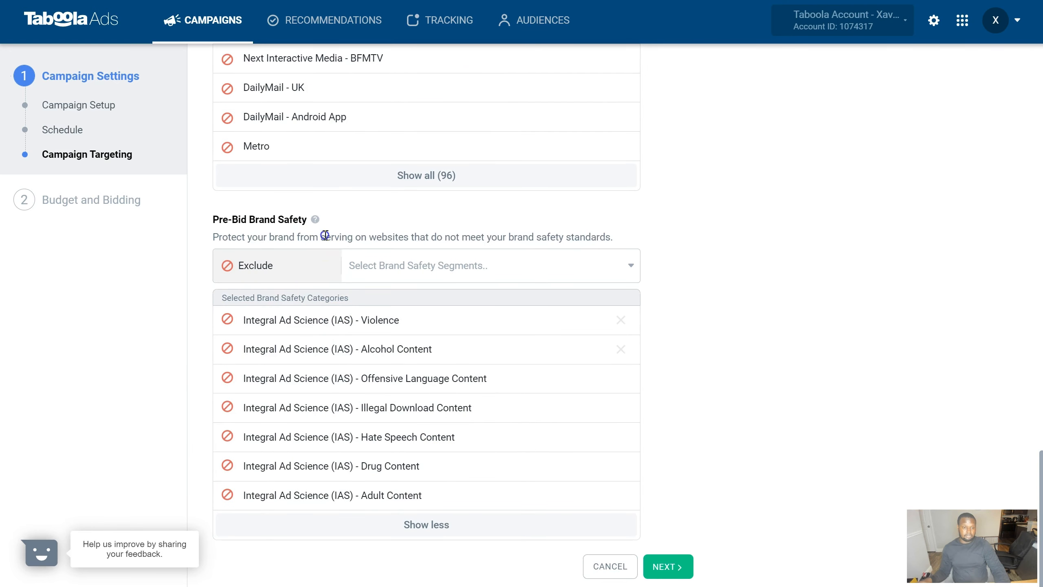
pyautogui.scroll(2, 318, 491)
pyautogui.scroll(-2, 333, 158)
pyautogui.scroll(2, 353, 384)
pyautogui.scroll(-2, 338, 426)
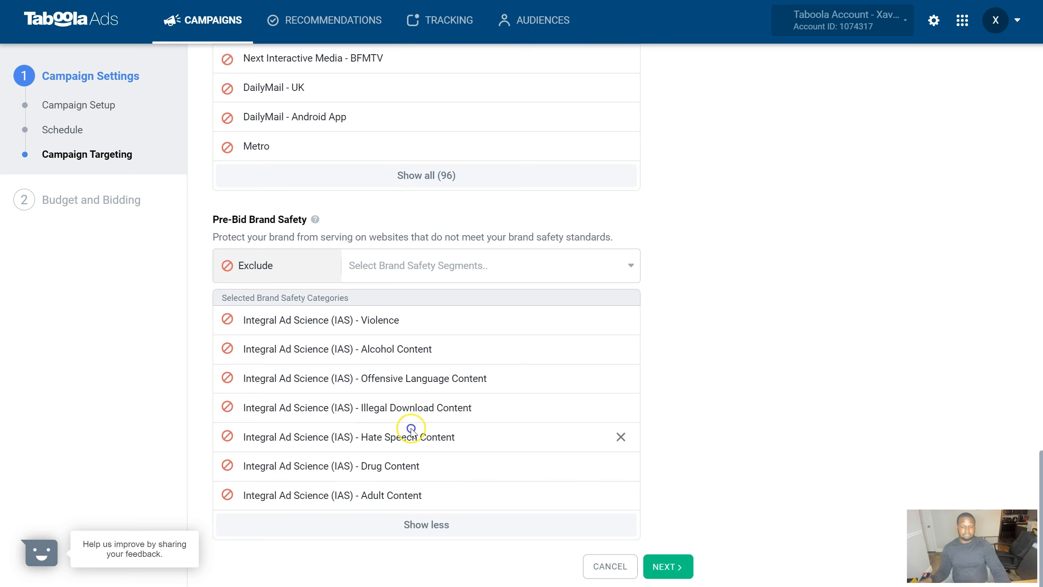
# Try to proceed to Budget and Bidding, and review the campaign settings from the required Campaign Setup fields to Campaign Targeting.
pyautogui.click(681, 569)
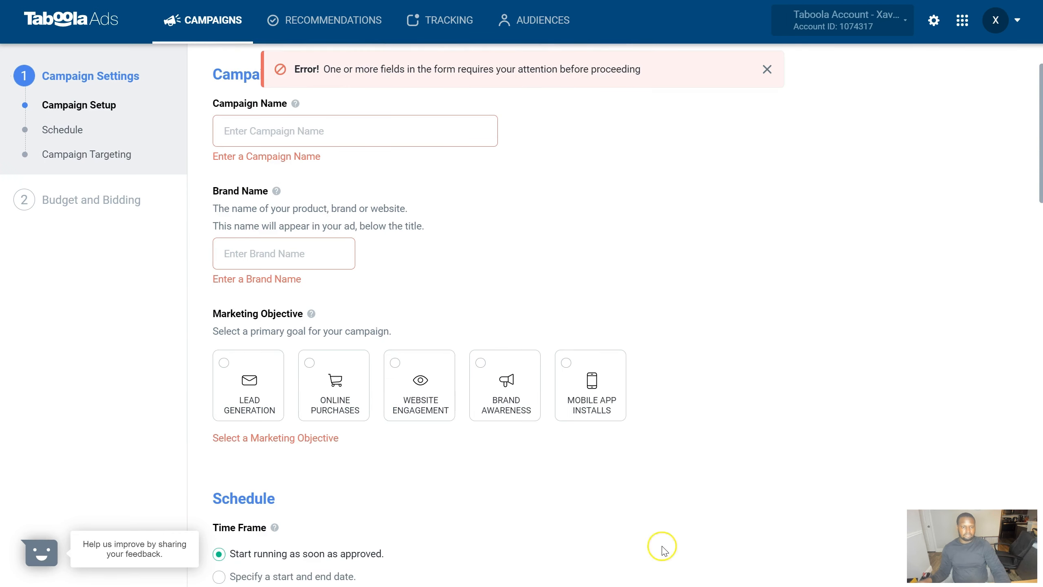
pyautogui.scroll(-3, 416, 390)
pyautogui.scroll(-18, 423, 394)
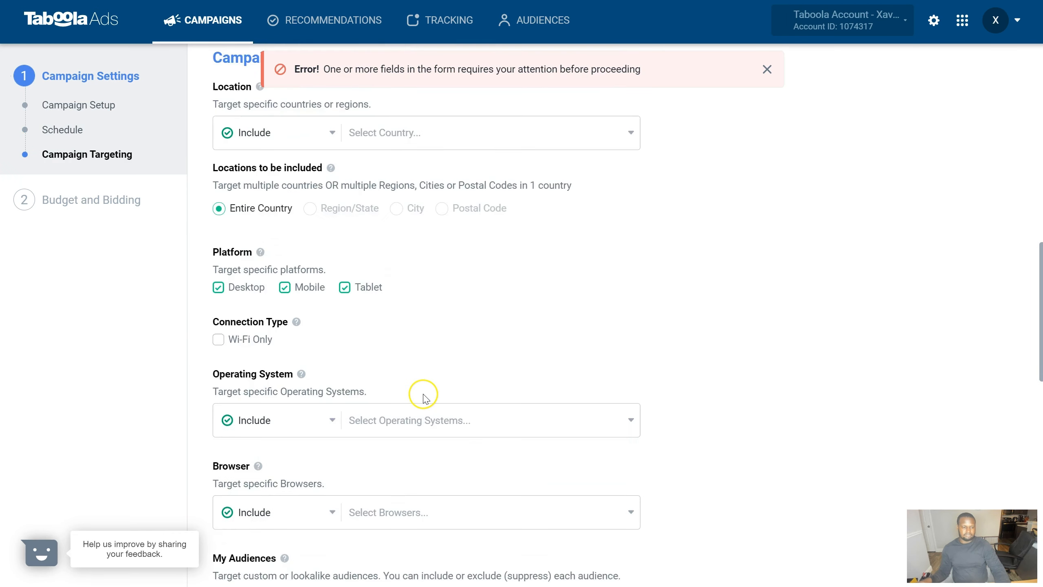
pyautogui.scroll(20, 423, 397)
pyautogui.click(280, 219)
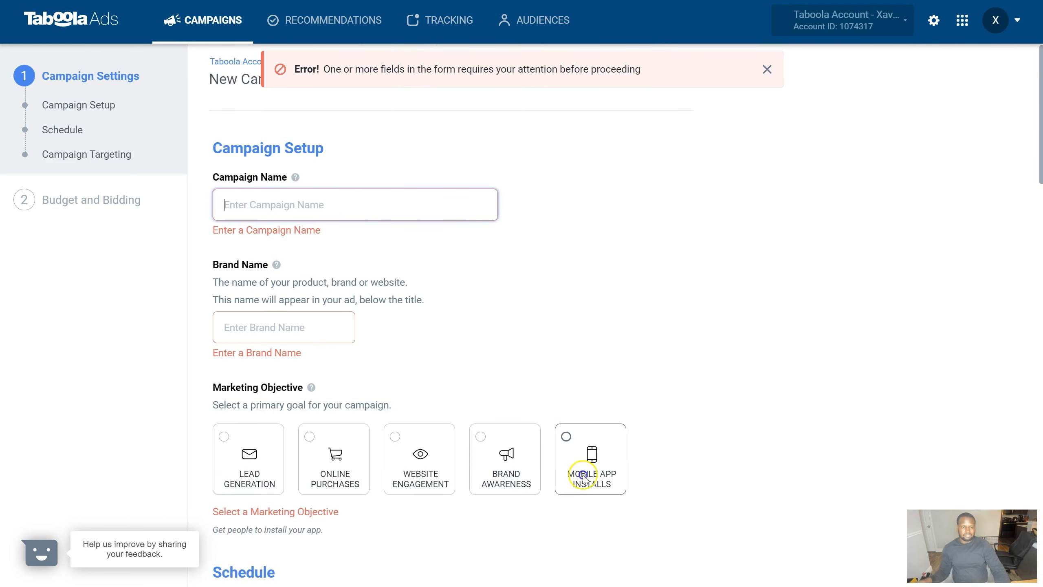
# View the linked Taboola resources, the billing and language settings, and the account profile options.
pyautogui.click(962, 23)
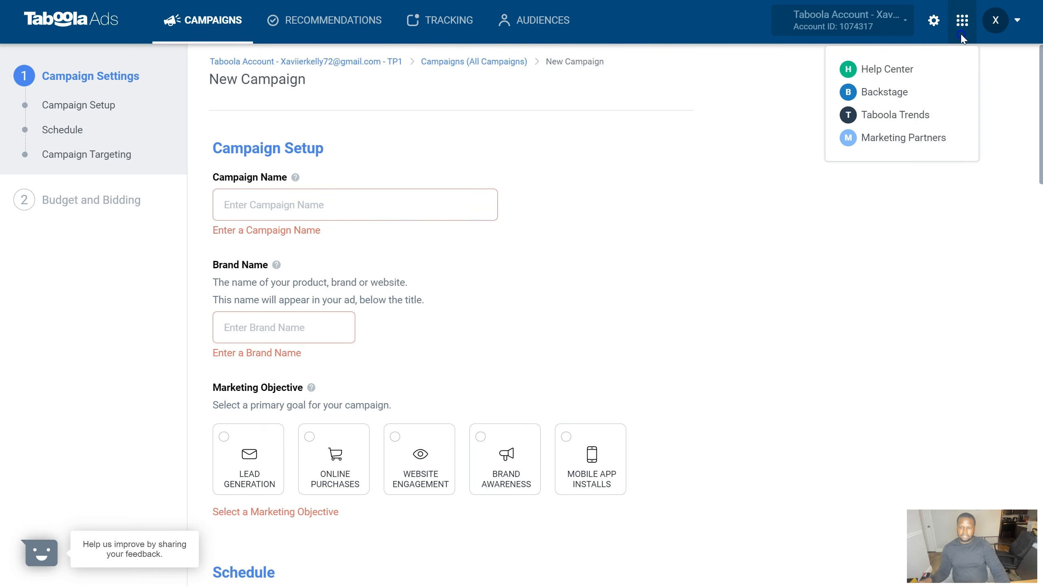
pyautogui.click(929, 36)
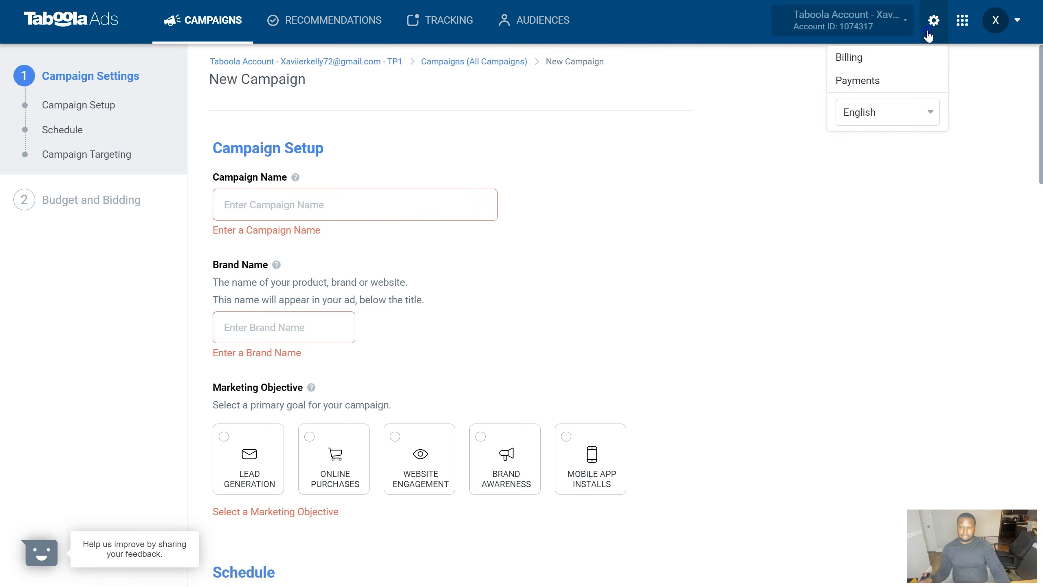
pyautogui.click(981, 76)
pyautogui.click(1007, 29)
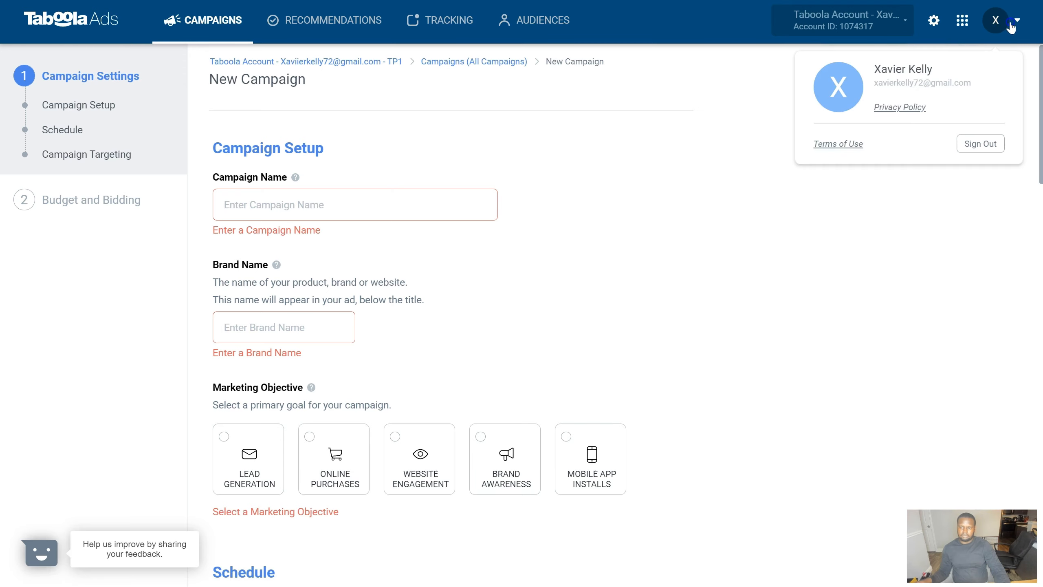
# Close the account profile options and open Taboola Trends from the linked Taboola resources.
pyautogui.click(937, 162)
pyautogui.click(976, 35)
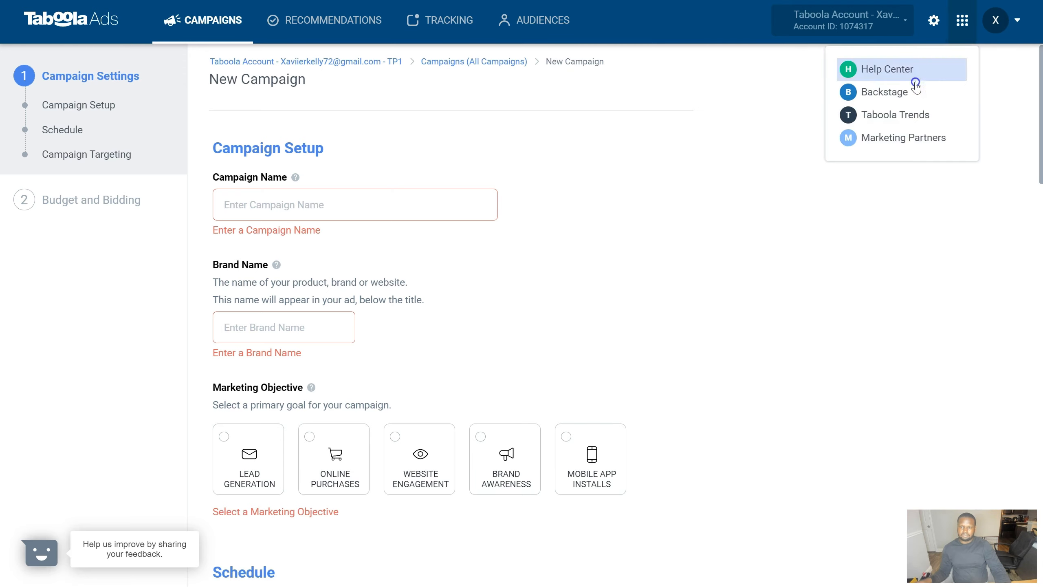
pyautogui.click(888, 117)
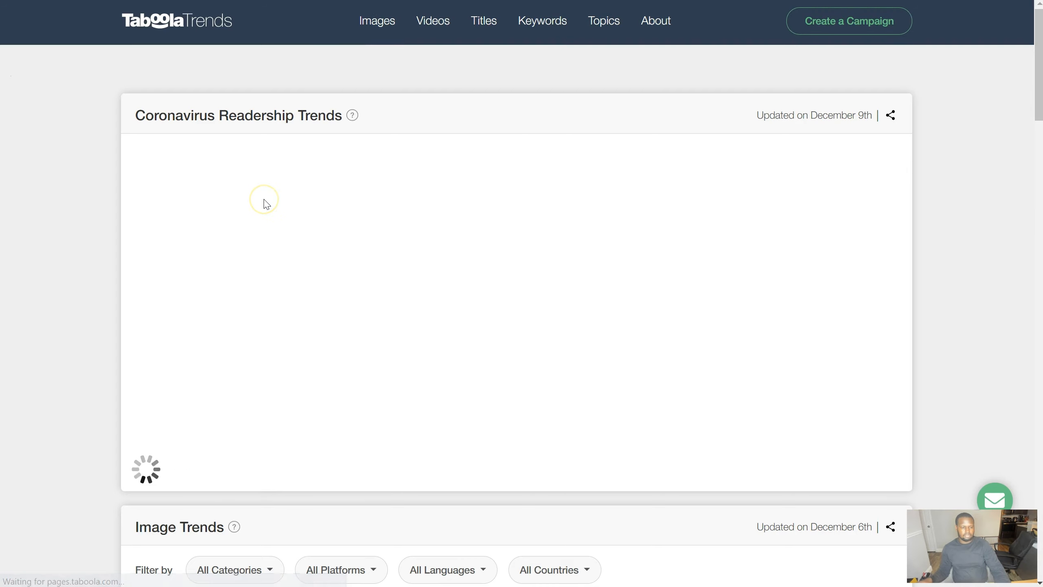
# Look over the Taboola Trends page and examine the Coronavirus Readership Trends map, checking the USA and Mexico details.
pyautogui.scroll(-2, 266, 203)
pyautogui.scroll(-3, 265, 201)
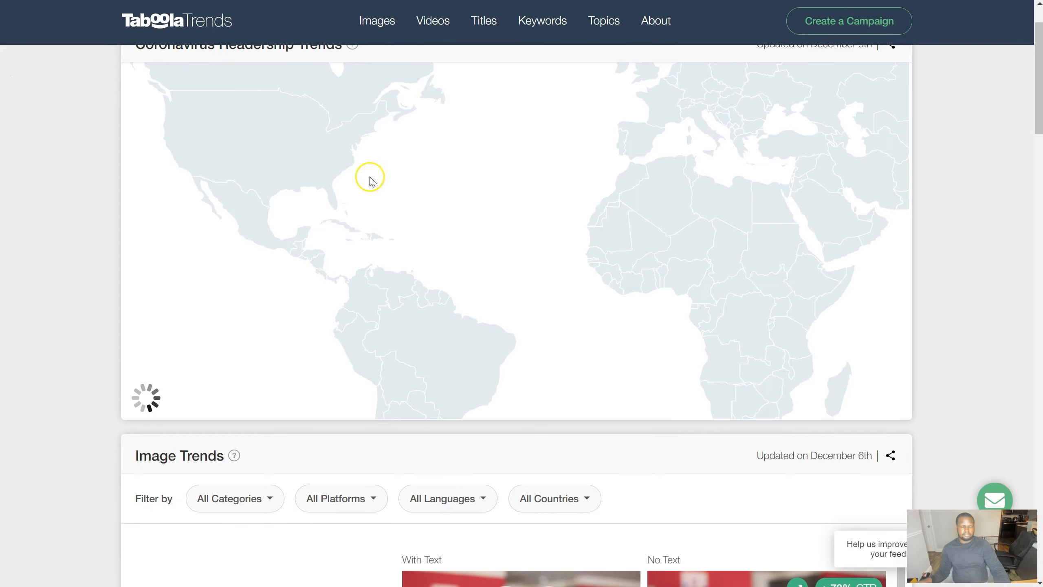
pyautogui.scroll(-1, 370, 179)
pyautogui.scroll(-4, 96, 185)
pyautogui.scroll(2, 287, 216)
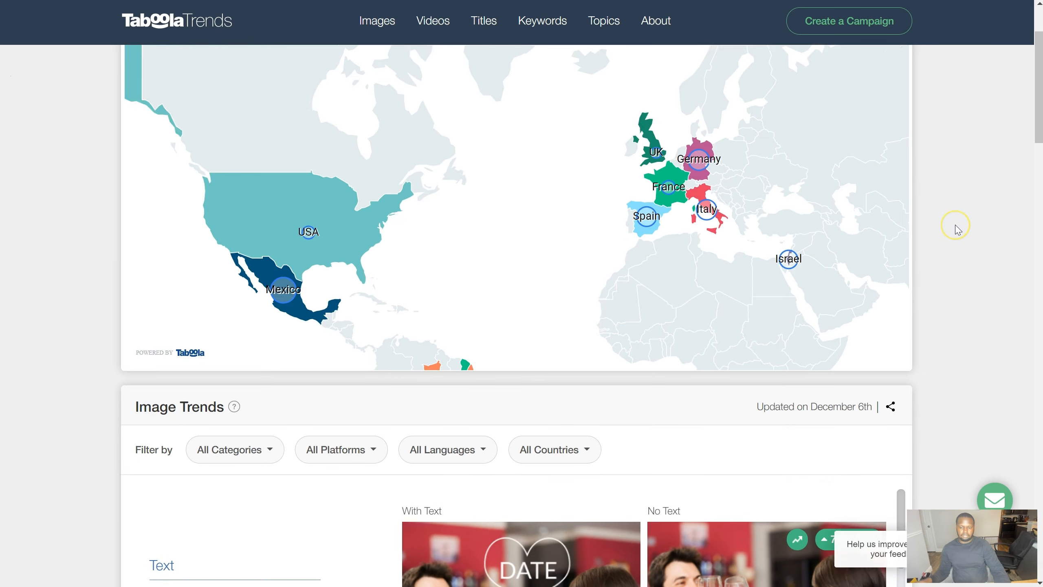
pyautogui.scroll(-3, 956, 231)
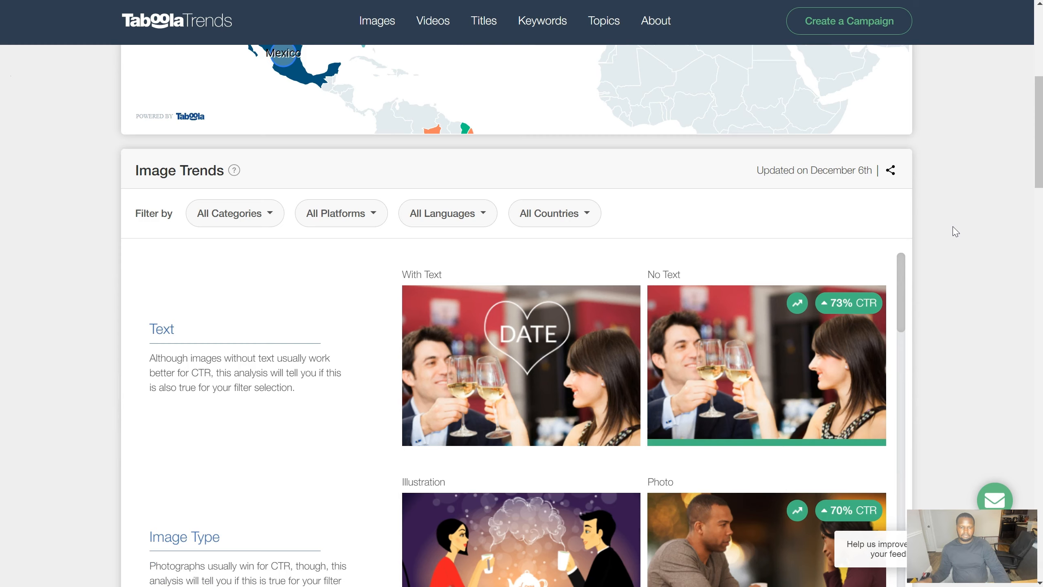
pyautogui.scroll(8, 956, 231)
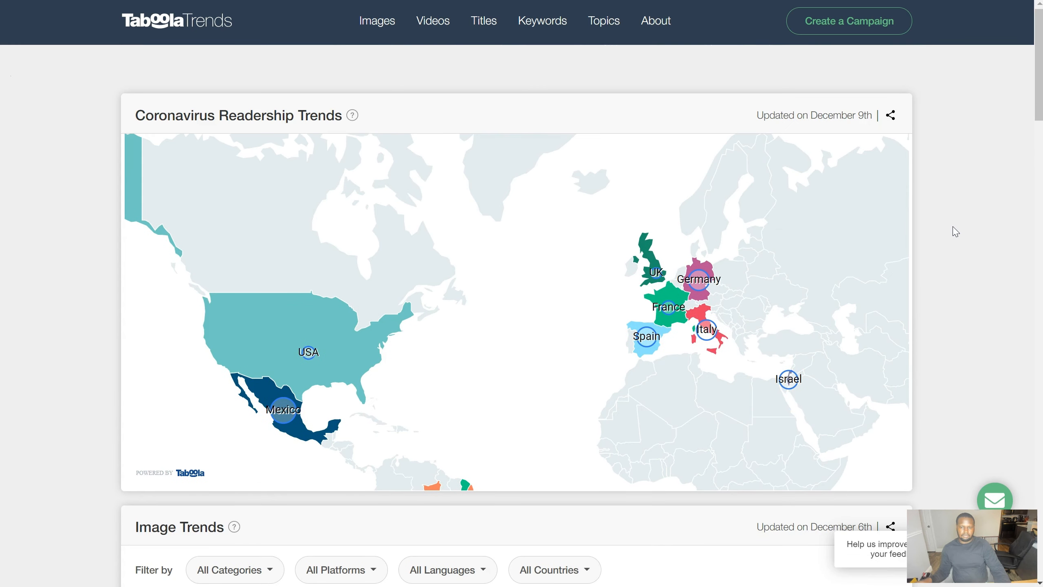
pyautogui.moveTo(277, 350)
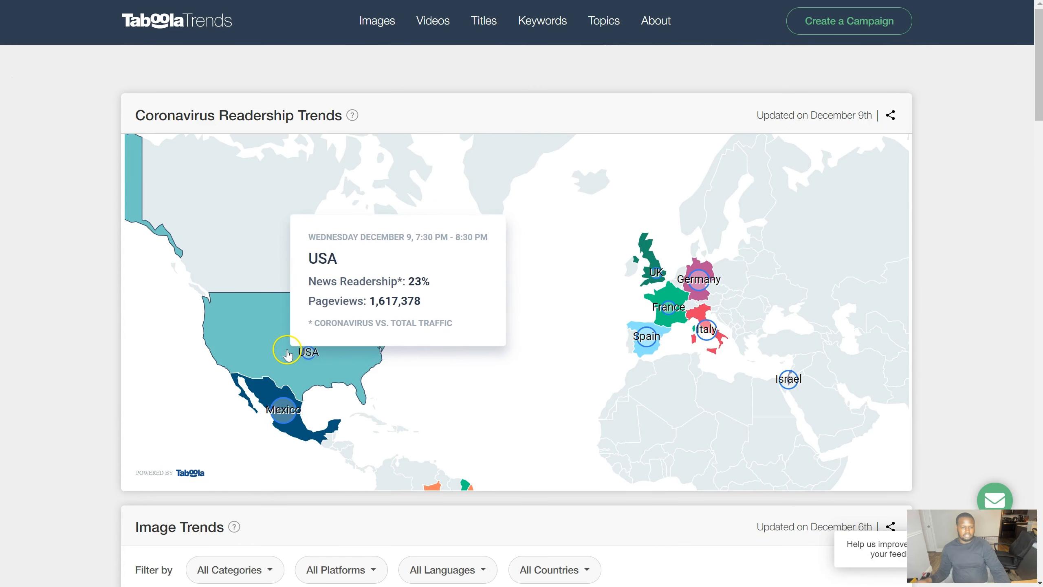
pyautogui.moveTo(285, 399)
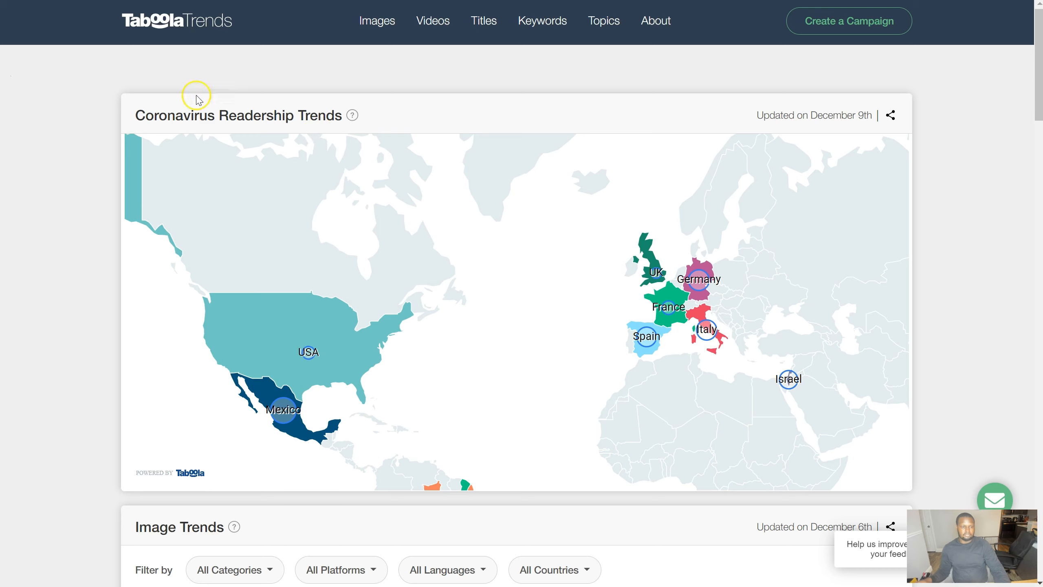
pyautogui.moveTo(145, 113); pyautogui.dragTo(245, 114)
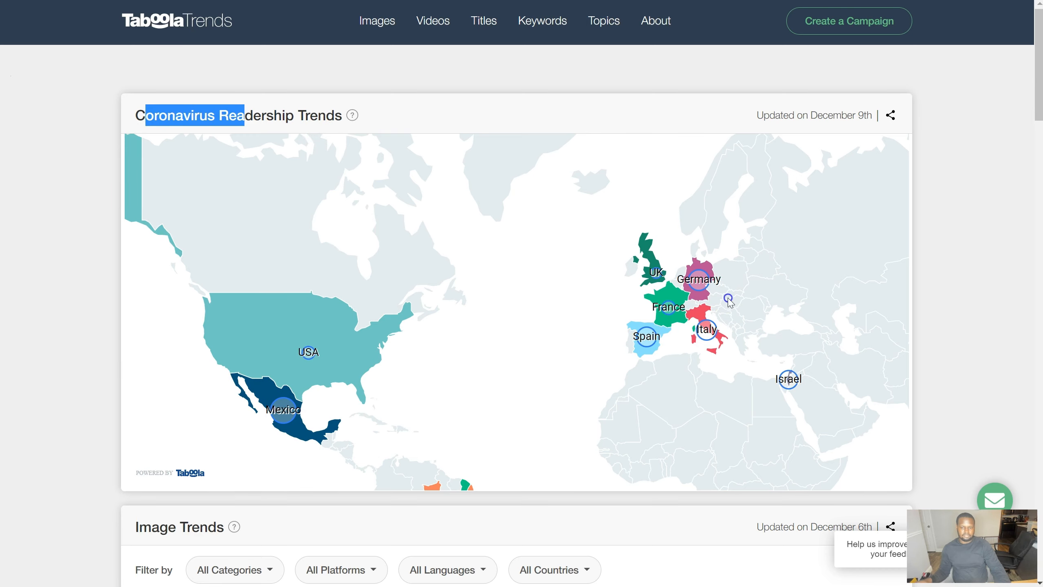
pyautogui.scroll(-1, 208, 417)
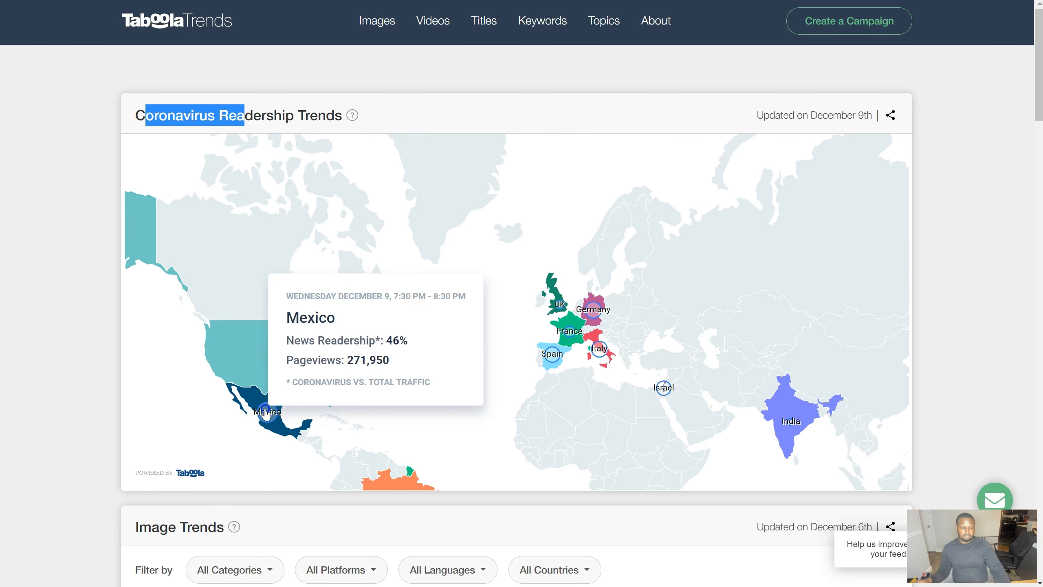
# Filter the Image Trends by the Autos category.
pyautogui.scroll(-10, 61, 345)
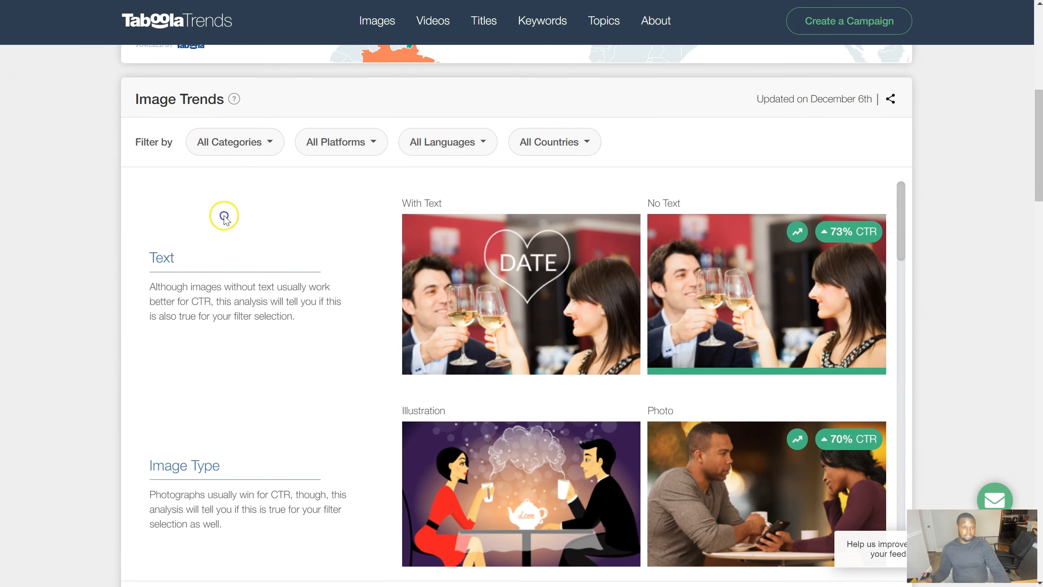
pyautogui.click(247, 151)
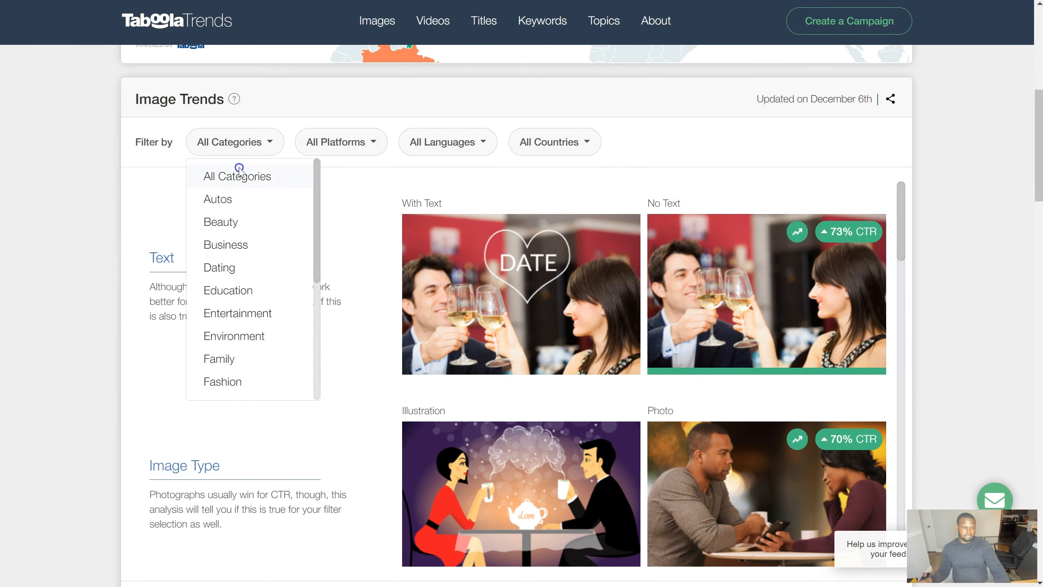
pyautogui.click(237, 203)
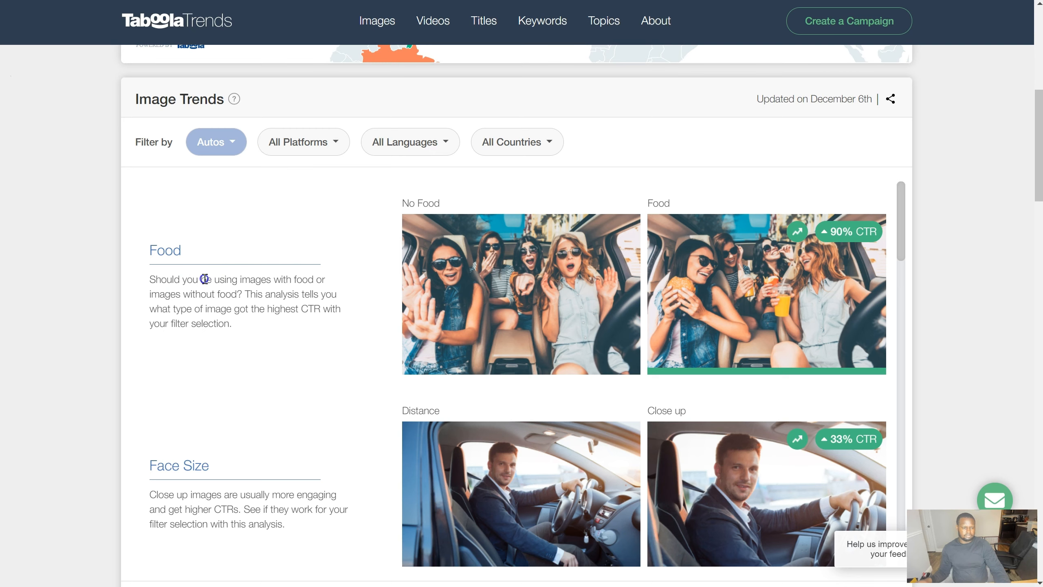
# Compare the Food and Face Size image pairs and their CTR effect in the Autos image trends.
pyautogui.scroll(-2, 194, 299)
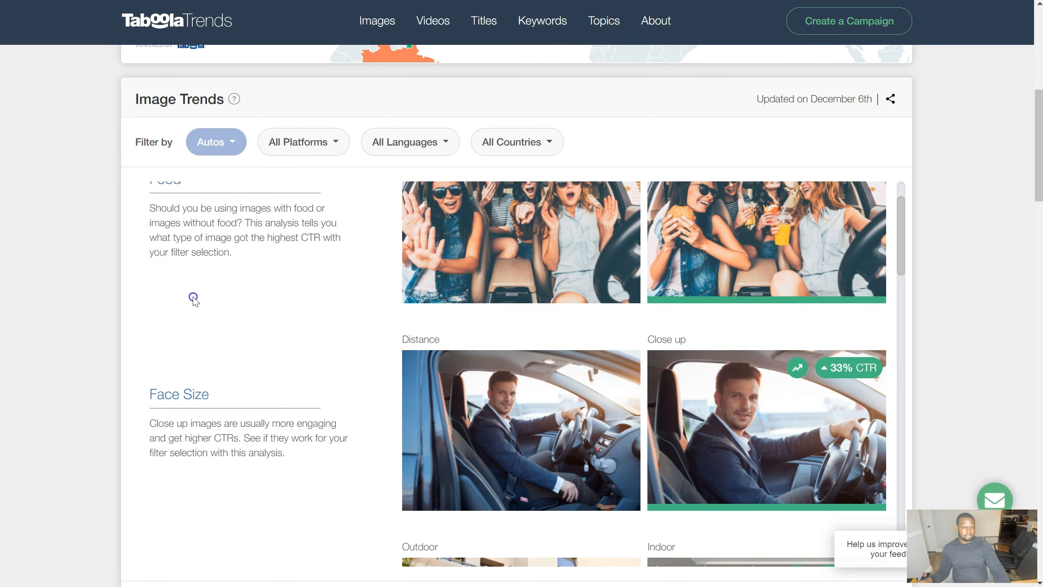
pyautogui.scroll(2, 220, 234)
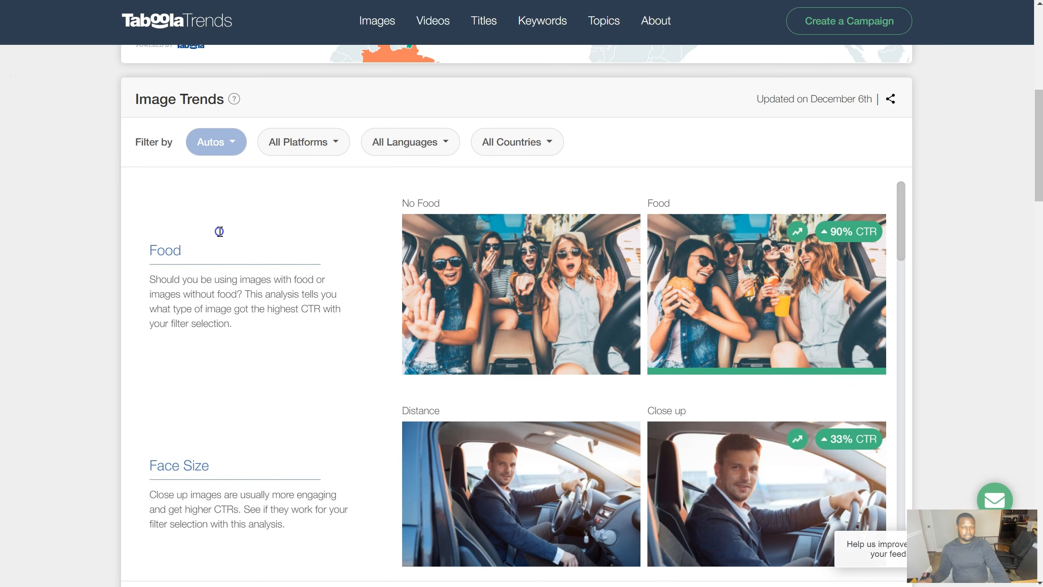
pyautogui.scroll(-2, 796, 360)
pyautogui.scroll(2, 760, 359)
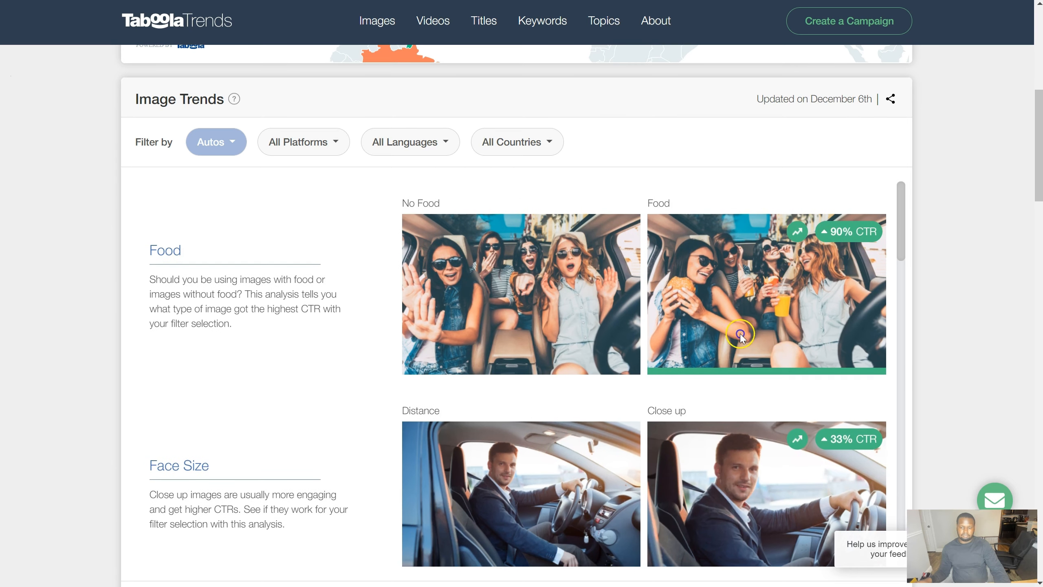
pyautogui.scroll(-5, 707, 357)
pyautogui.scroll(3, 703, 352)
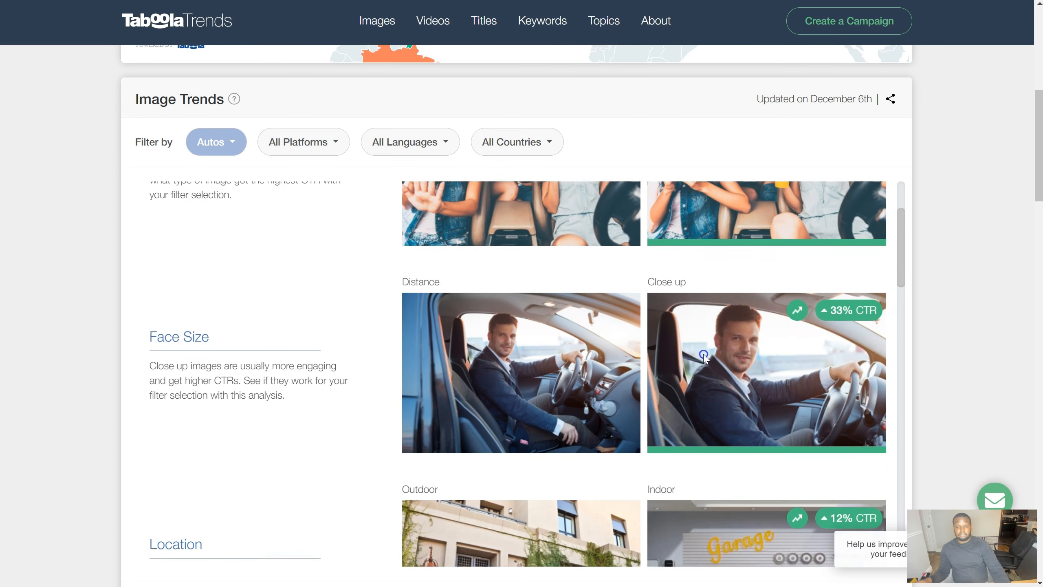
pyautogui.scroll(2, 715, 399)
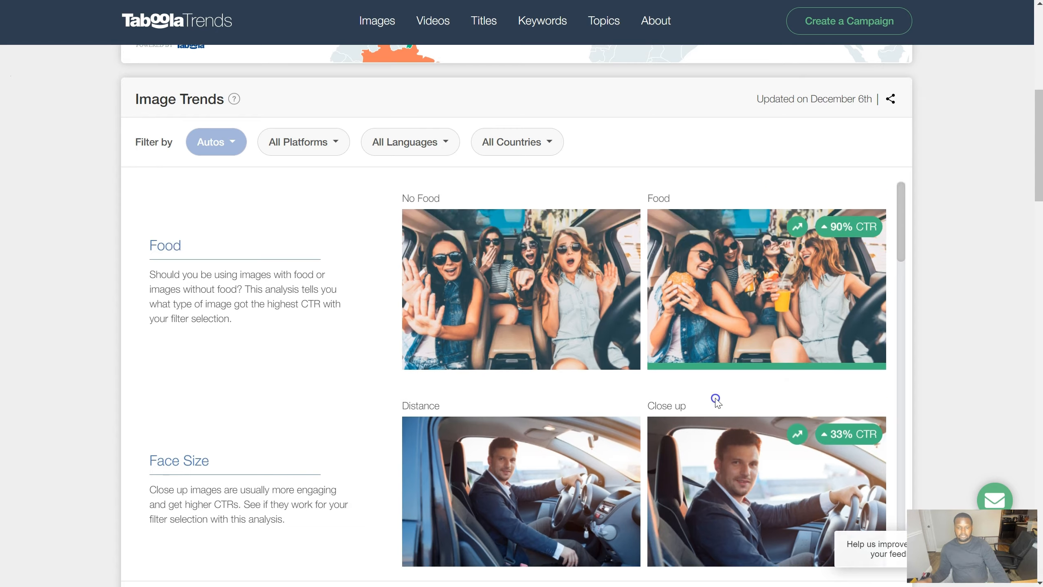
# Review the Location, Image Type, Gender, Text and Animals comparisons further down the Autos image trends.
pyautogui.scroll(-8, 715, 392)
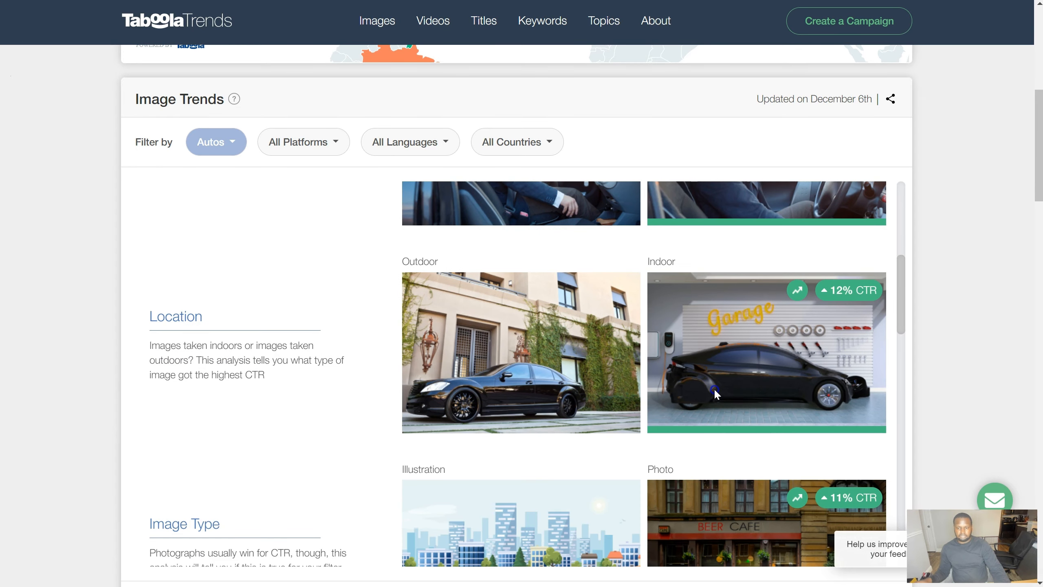
pyautogui.scroll(2, 743, 343)
pyautogui.scroll(-4, 743, 343)
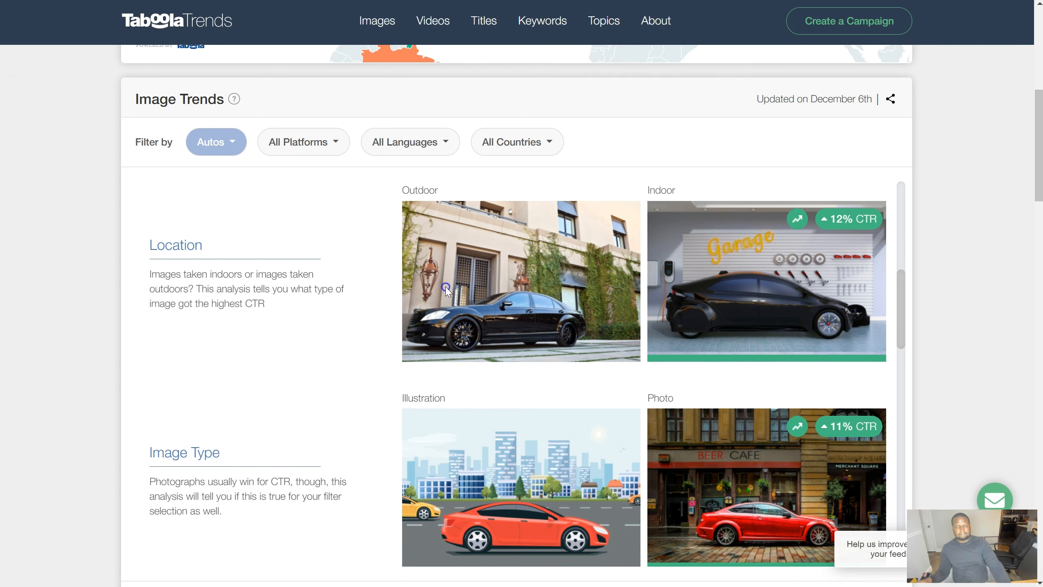
pyautogui.scroll(-2, 529, 285)
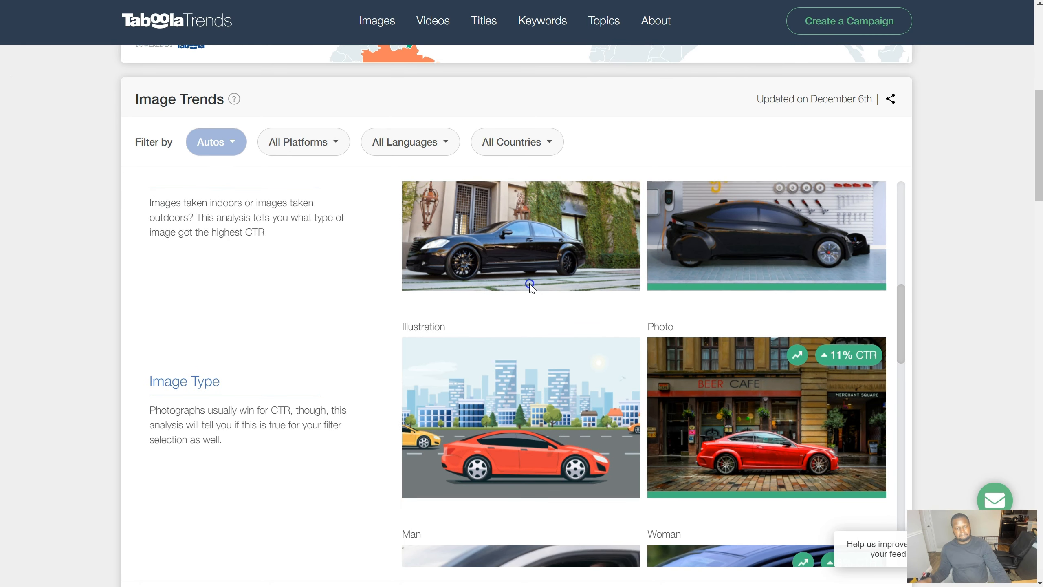
pyautogui.scroll(4, 530, 284)
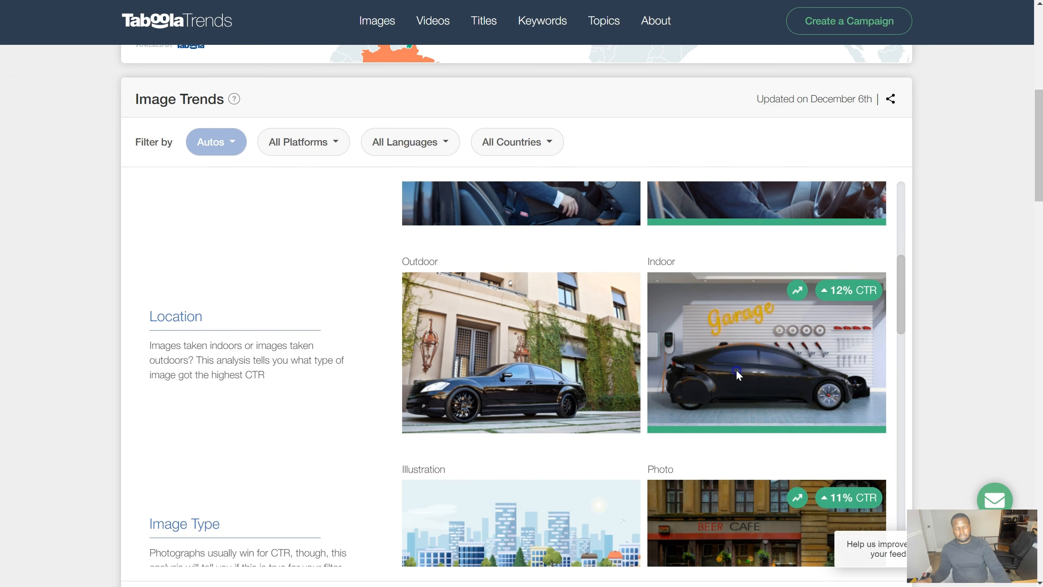
pyautogui.scroll(-10, 737, 372)
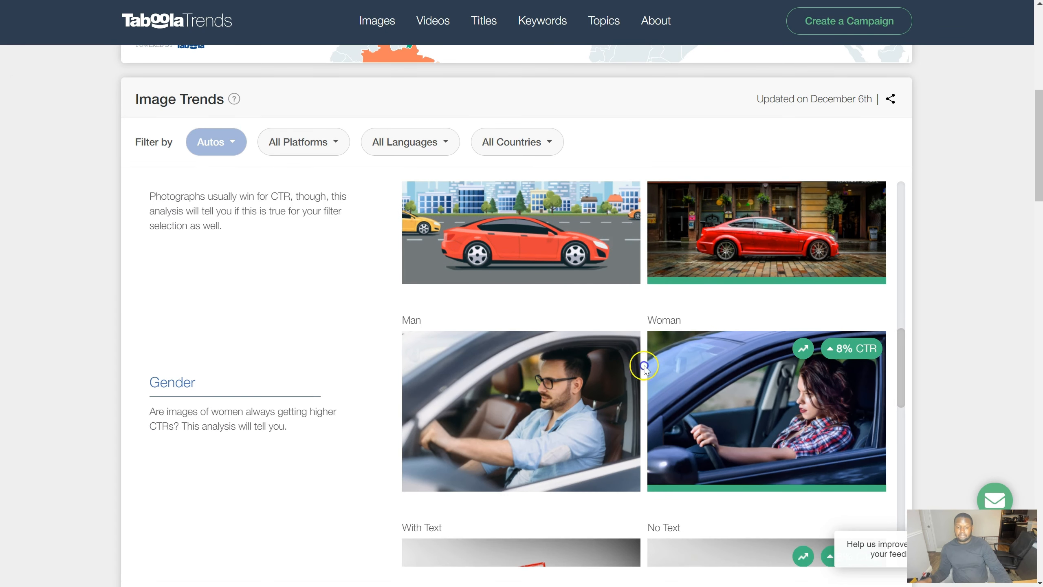
pyautogui.scroll(-4, 743, 407)
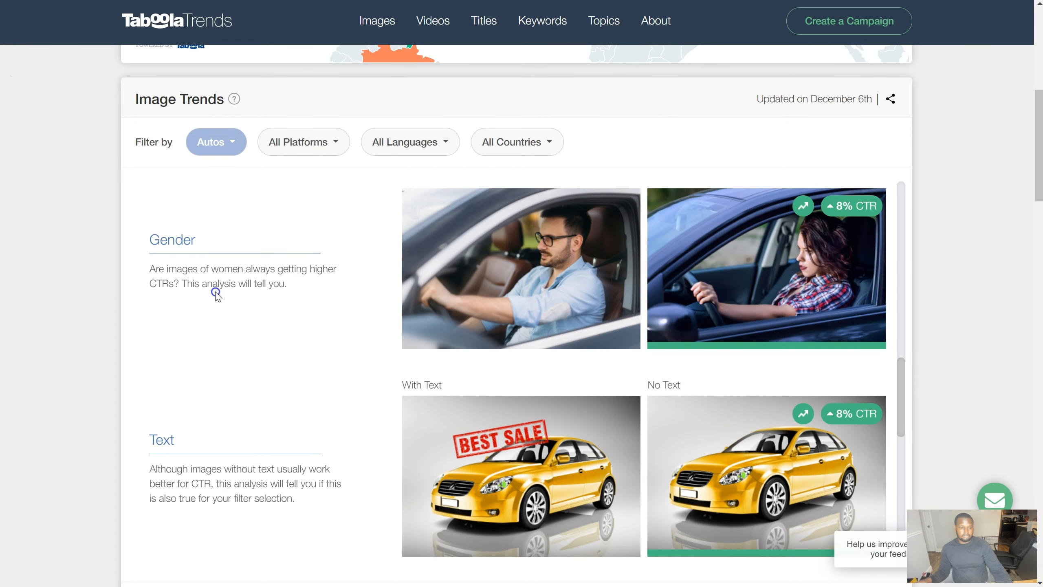
pyautogui.scroll(2, 291, 306)
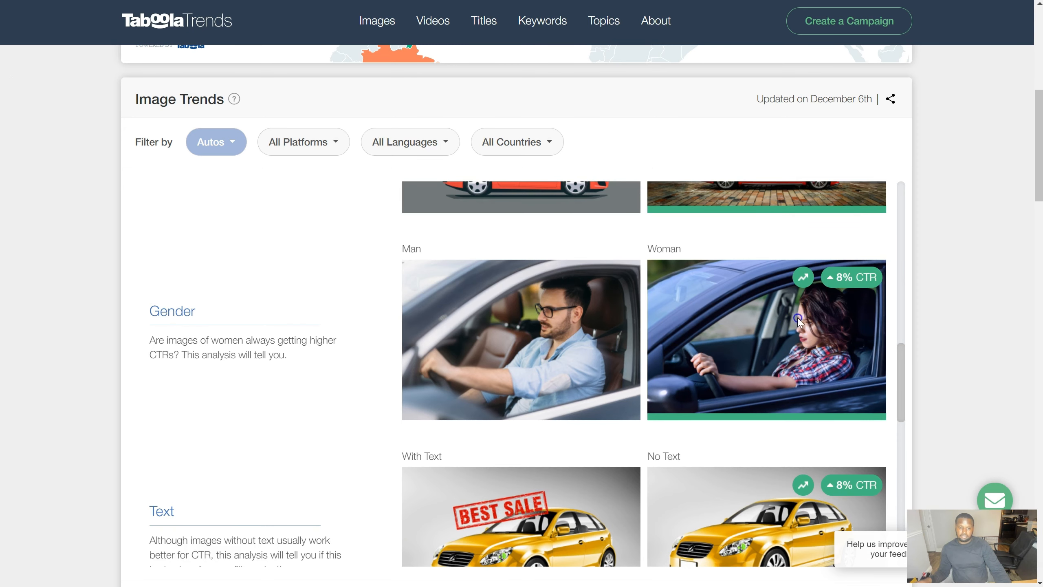
pyautogui.scroll(-6, 735, 325)
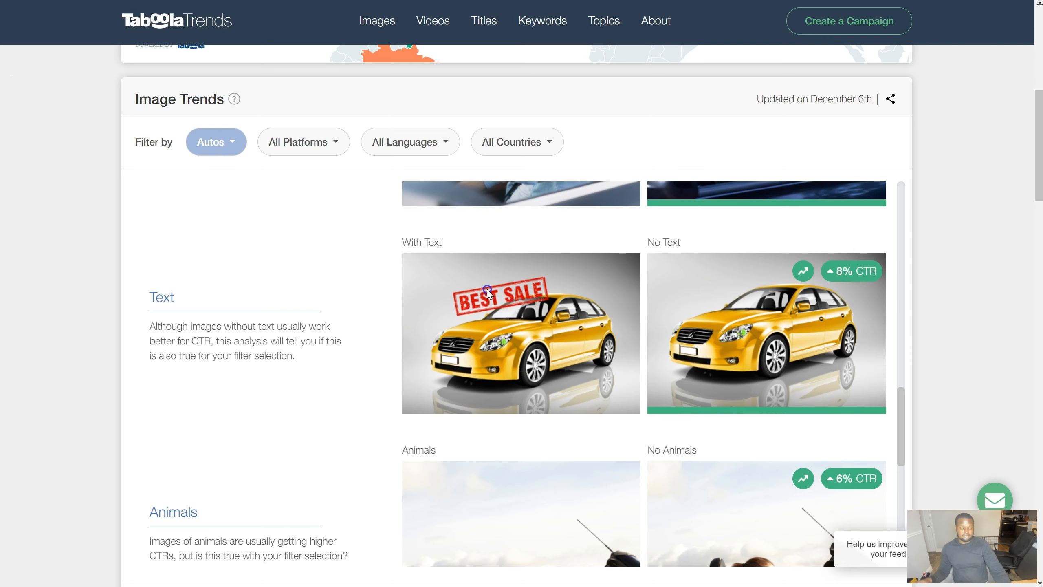
pyautogui.scroll(-6, 664, 320)
pyautogui.scroll(-15, 749, 369)
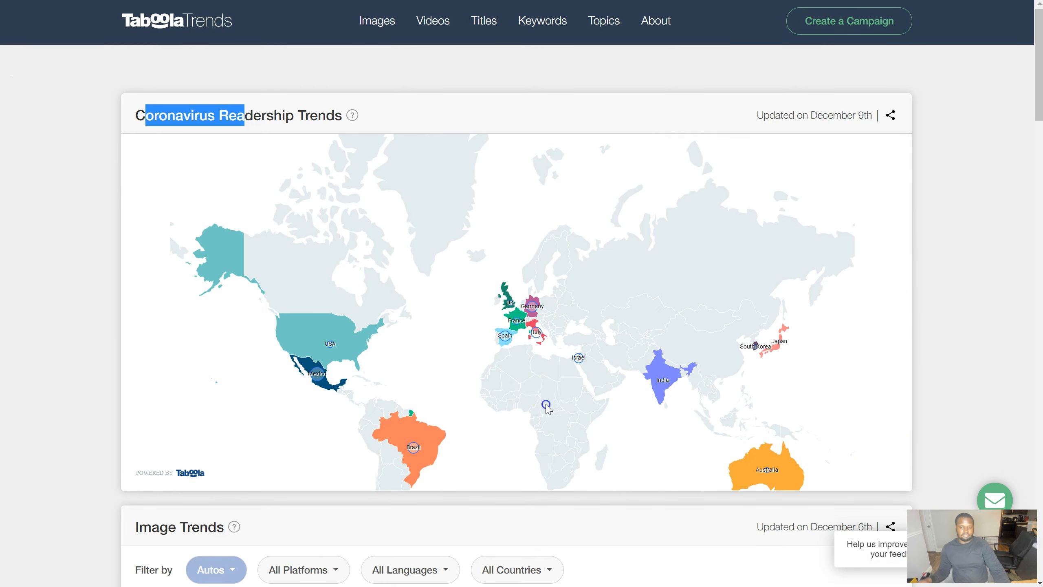
# Look at the readership map again and browse down the Taboola Trends page to the Trending Topics graph.
pyautogui.scroll(-3, 561, 312)
pyautogui.scroll(2, 561, 315)
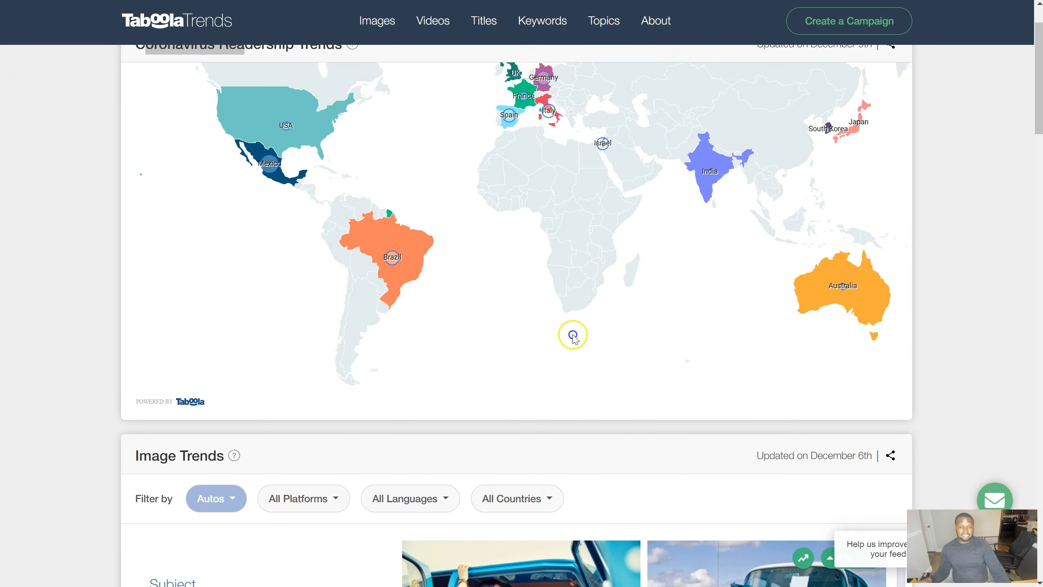
pyautogui.click(594, 306)
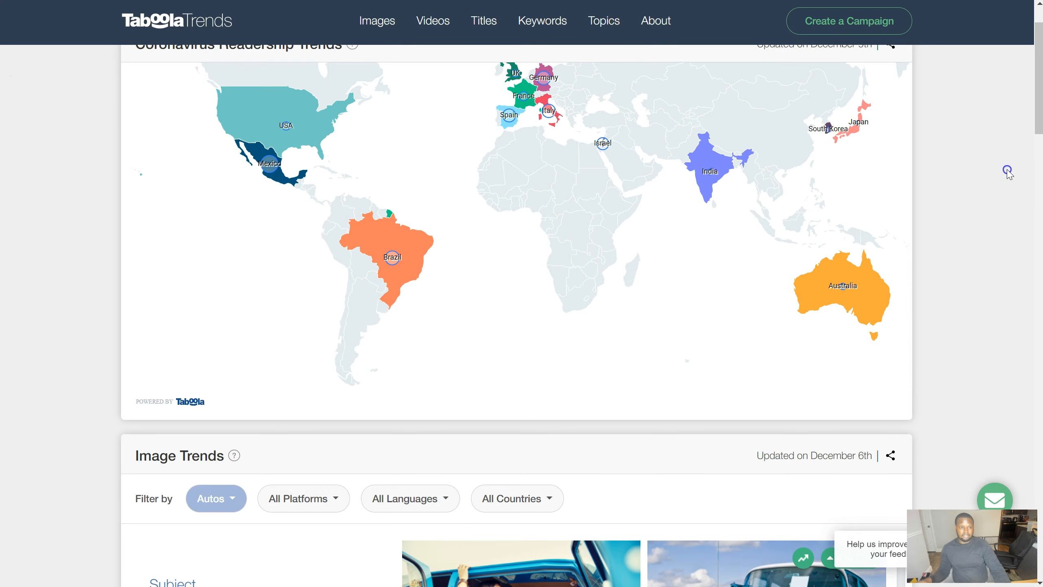
pyautogui.scroll(2, 915, 221)
pyautogui.scroll(-4, 941, 234)
pyautogui.scroll(-15, 941, 237)
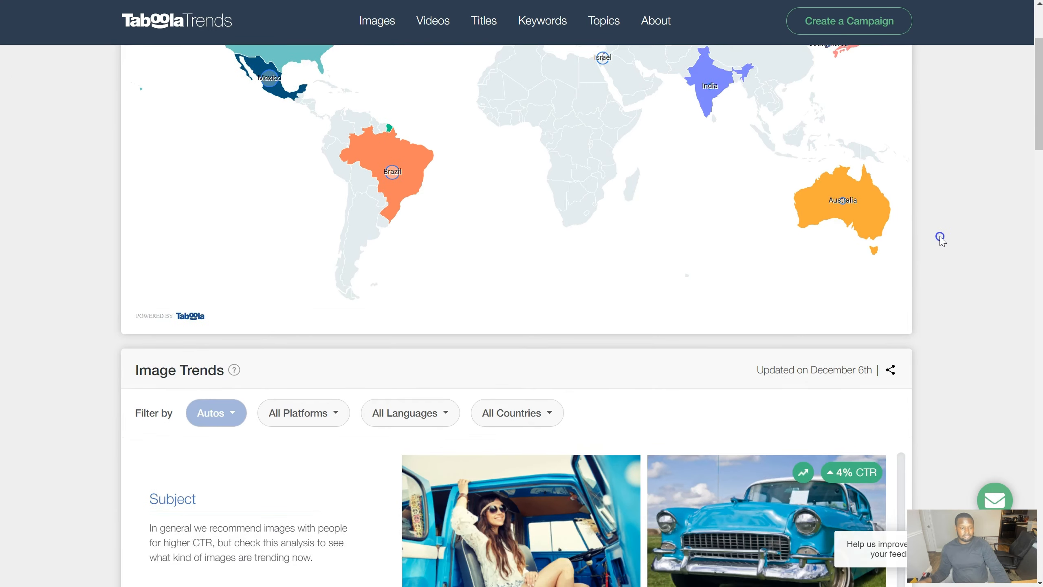
pyautogui.scroll(12, 940, 238)
pyautogui.scroll(-6, 938, 240)
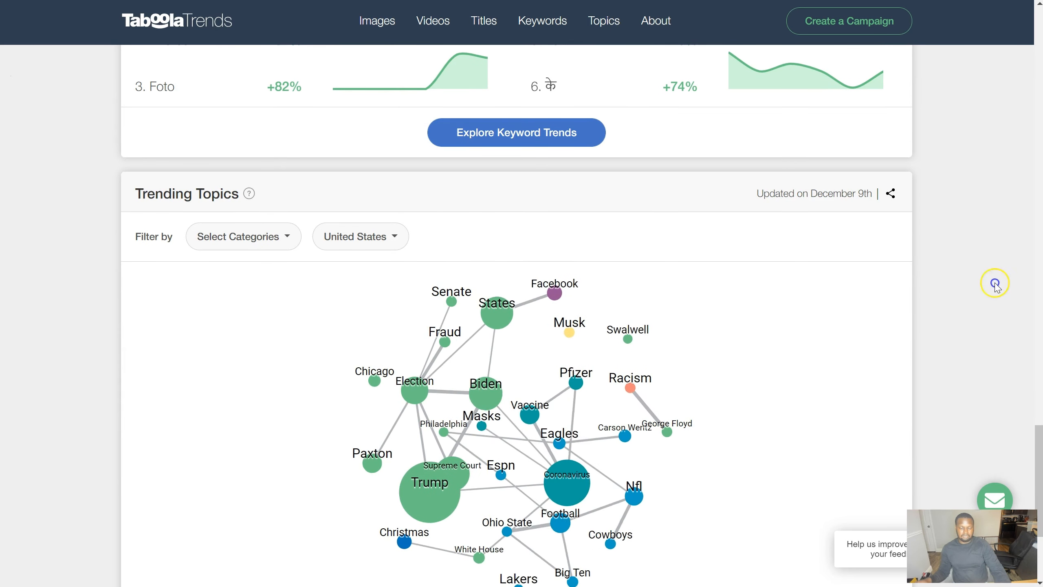
# Review the video trends, including the Season and Text comparisons, and return to the Coronavirus Readership Trends map.
pyautogui.scroll(15, 995, 283)
pyautogui.scroll(-3, 955, 251)
pyautogui.scroll(13, 955, 252)
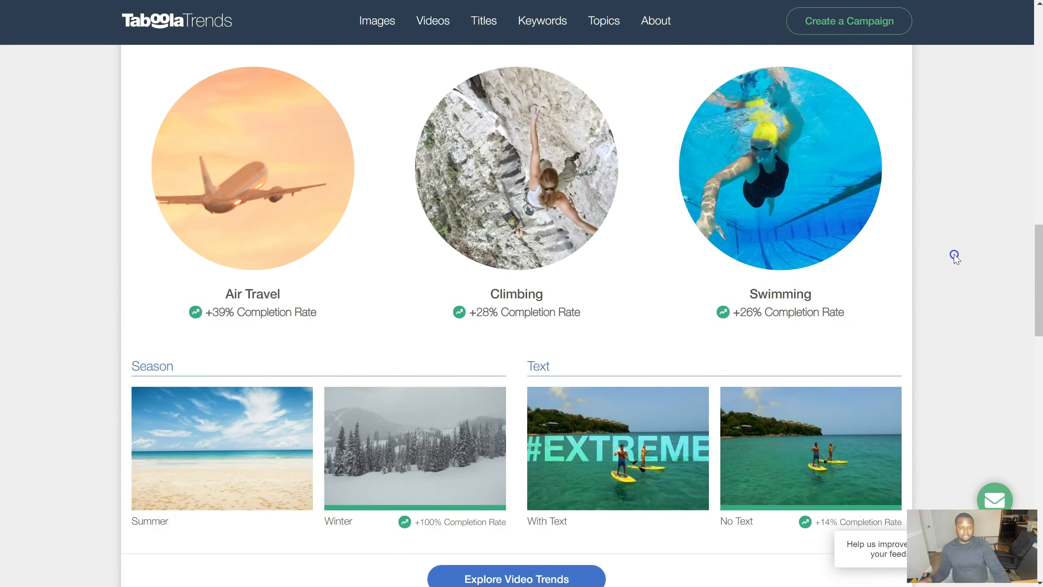
pyautogui.scroll(-2, 955, 257)
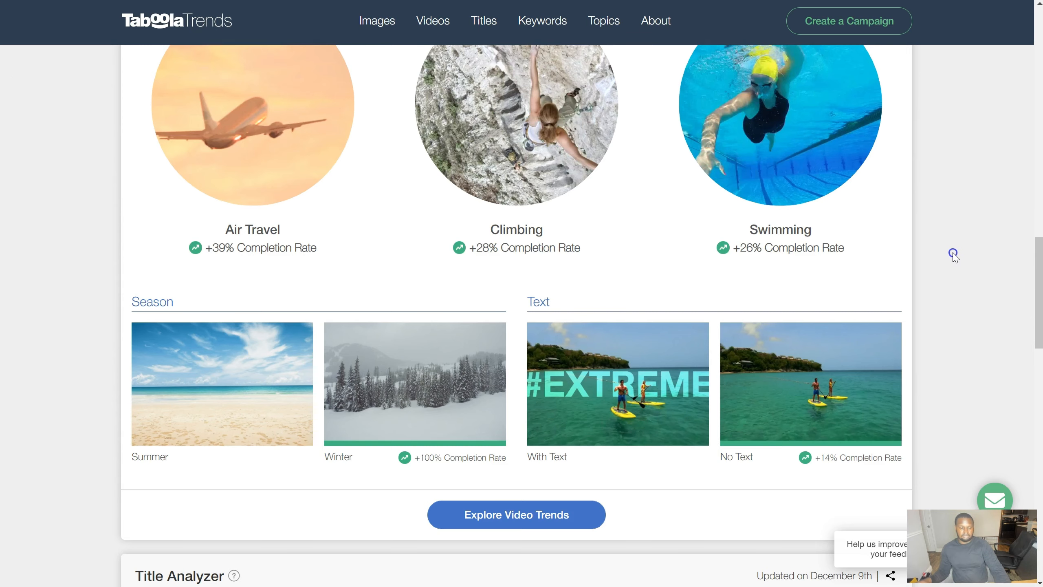
pyautogui.scroll(20, 955, 255)
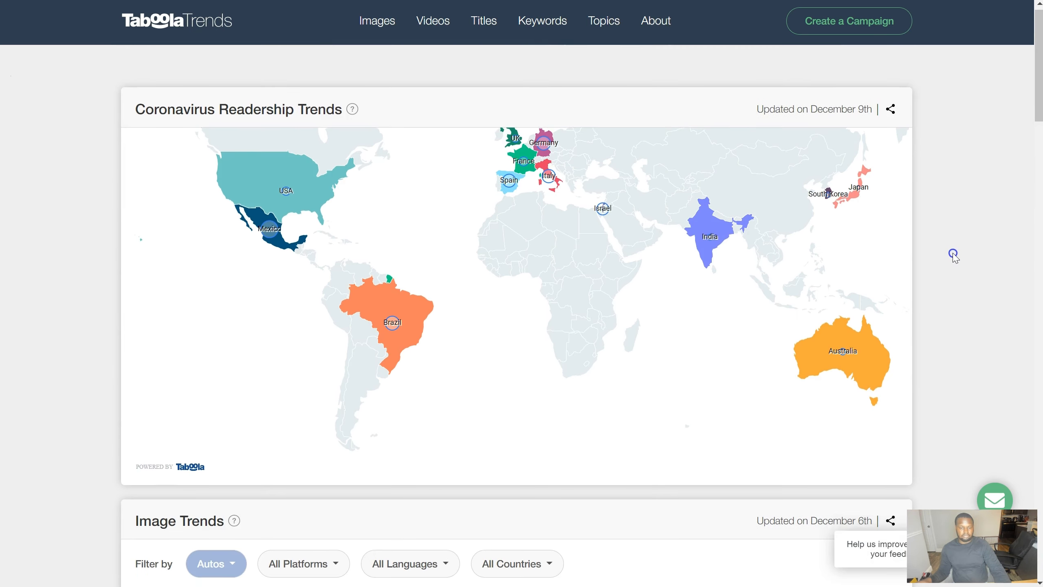
pyautogui.scroll(-15, 955, 256)
pyautogui.scroll(16, 954, 256)
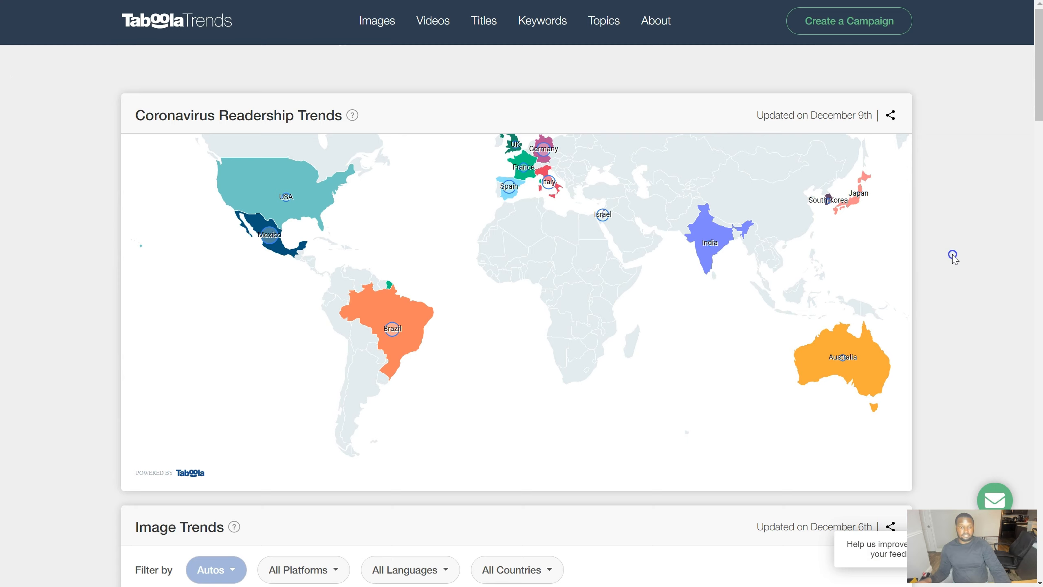